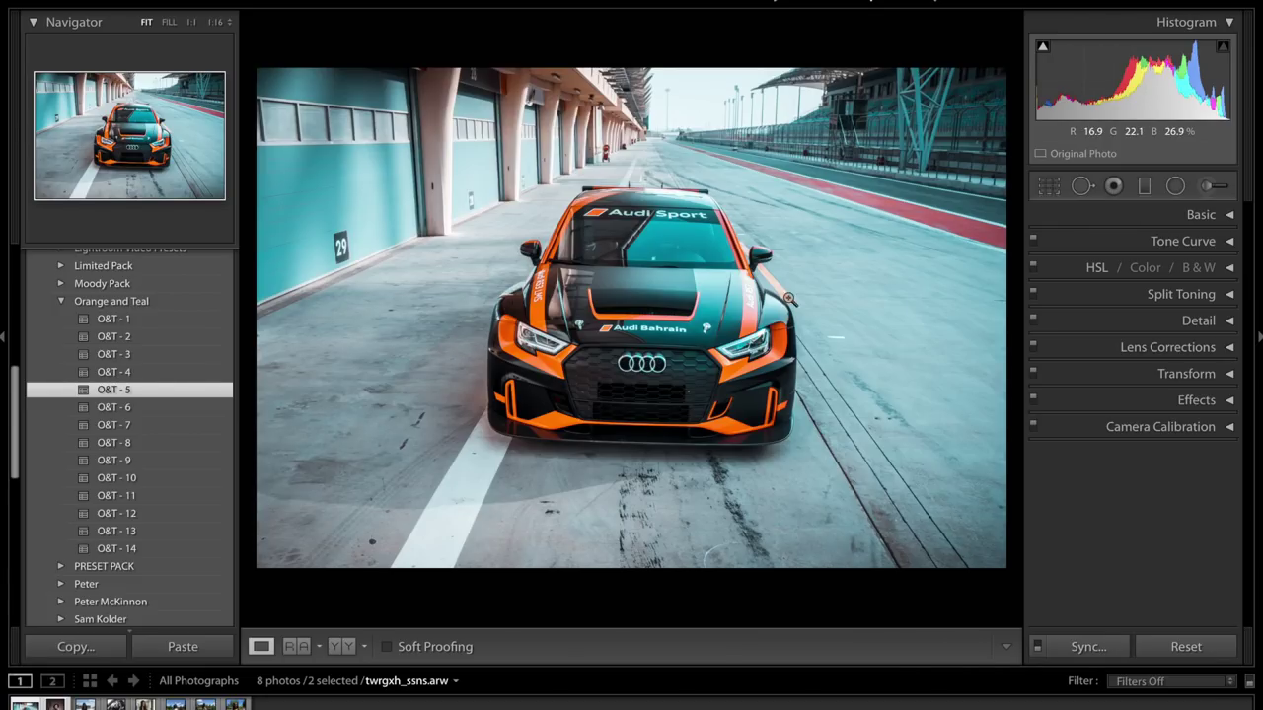
Compare the edited car photo with its original and reset all its develop adjustments.
{"action": "key", "text": "backslash"}
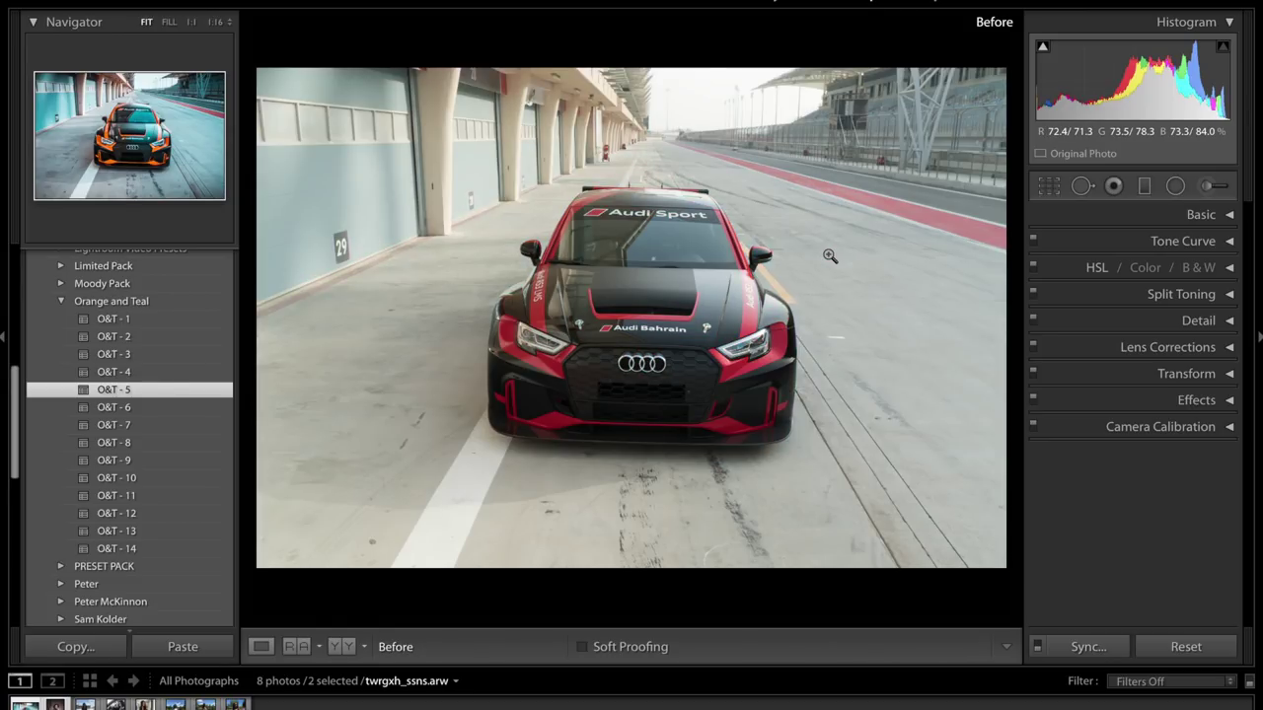
{"action": "key", "text": "backslash"}
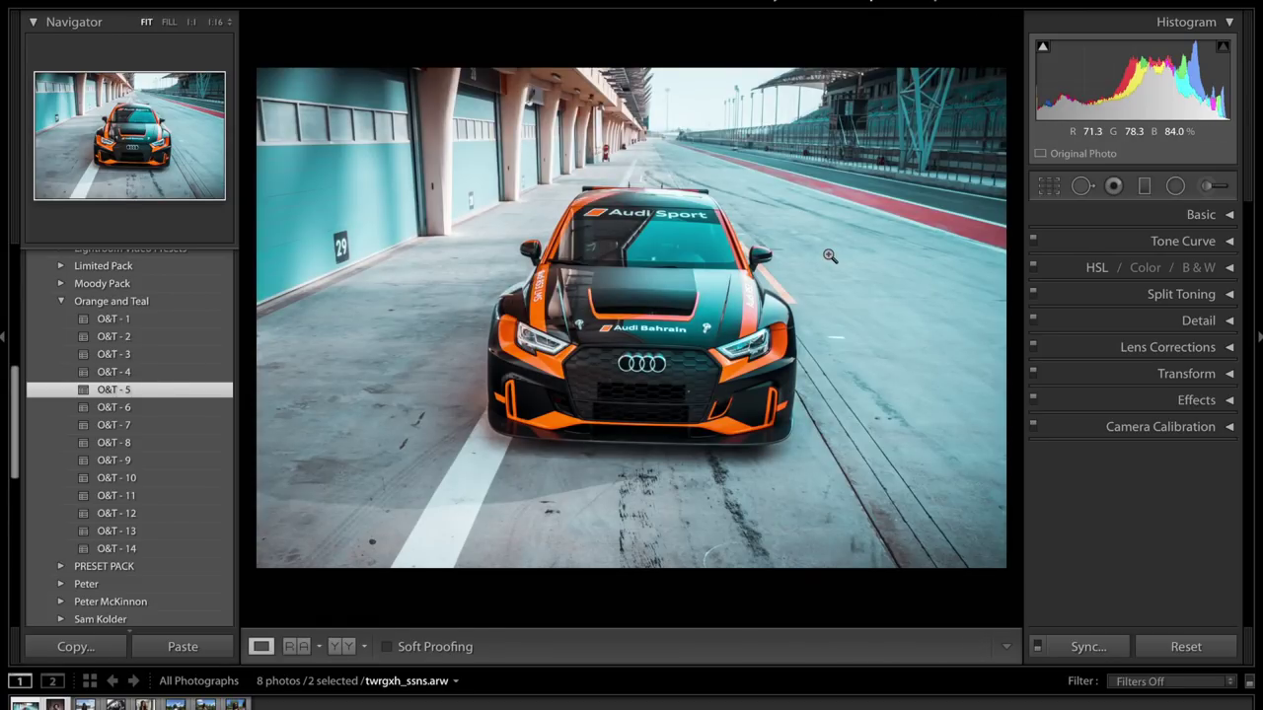
{"action": "left_click", "coordinate": [1161, 218]}
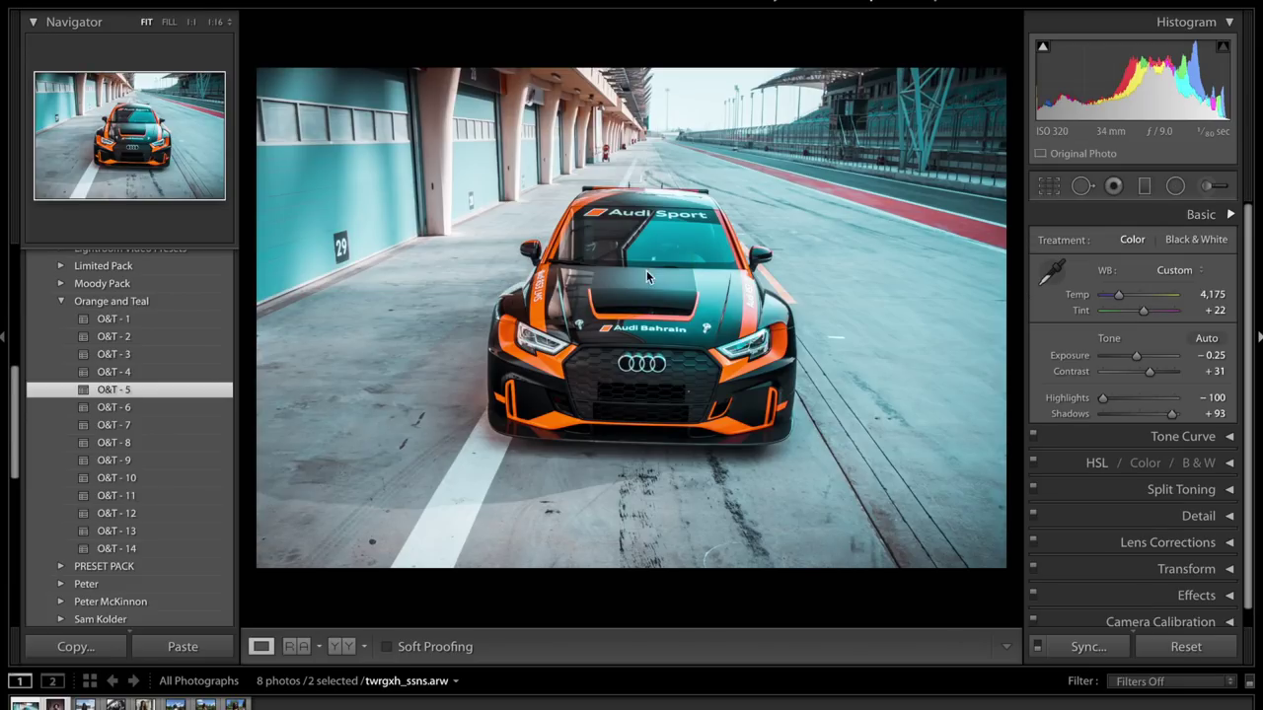
{"action": "left_click", "coordinate": [1171, 645]}
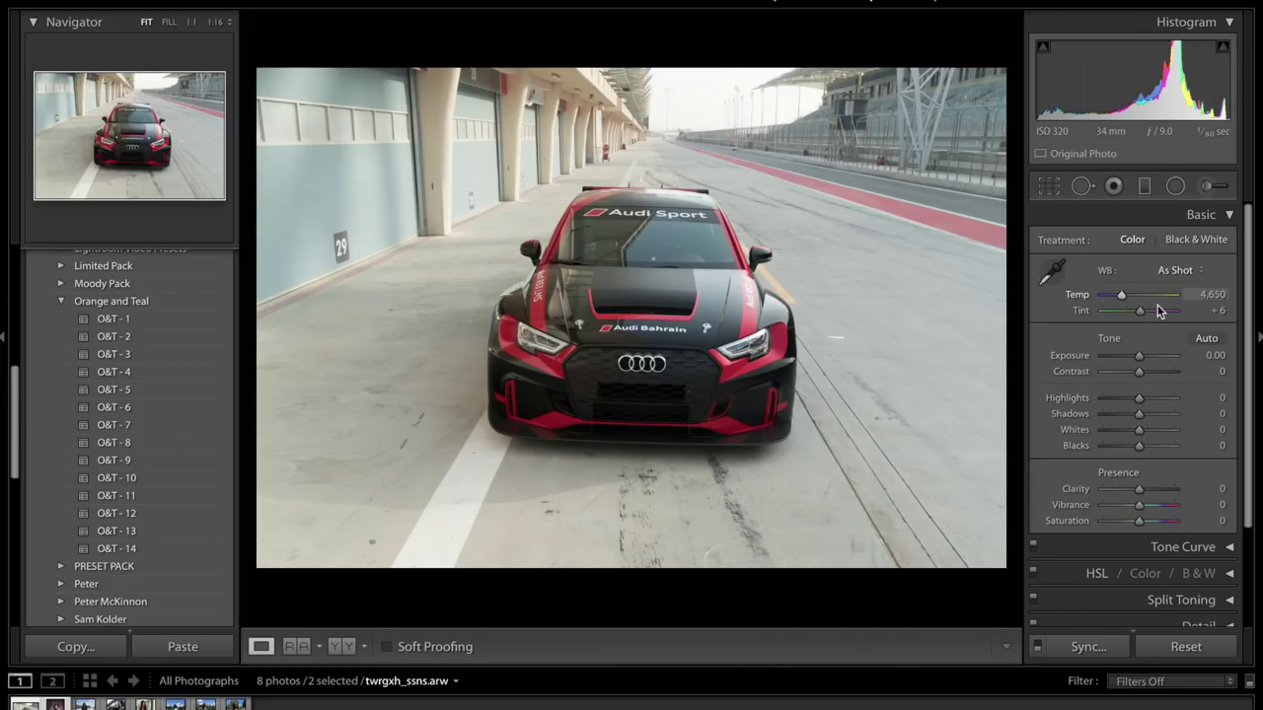
Set Shadows to +65, Highlights to -56, Whites to +48, Blacks to about -47 and Contrast to +36.
{"action": "left_click", "coordinate": [1162, 414]}
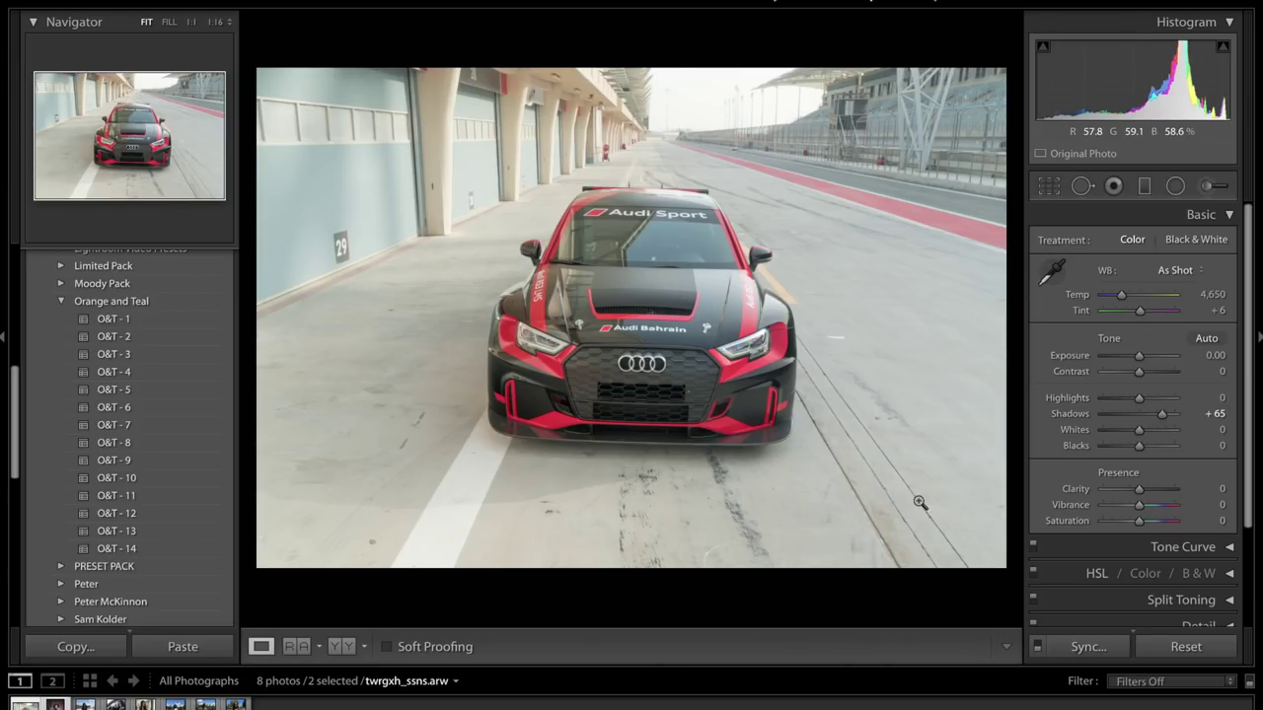
{"action": "left_click", "coordinate": [1117, 396]}
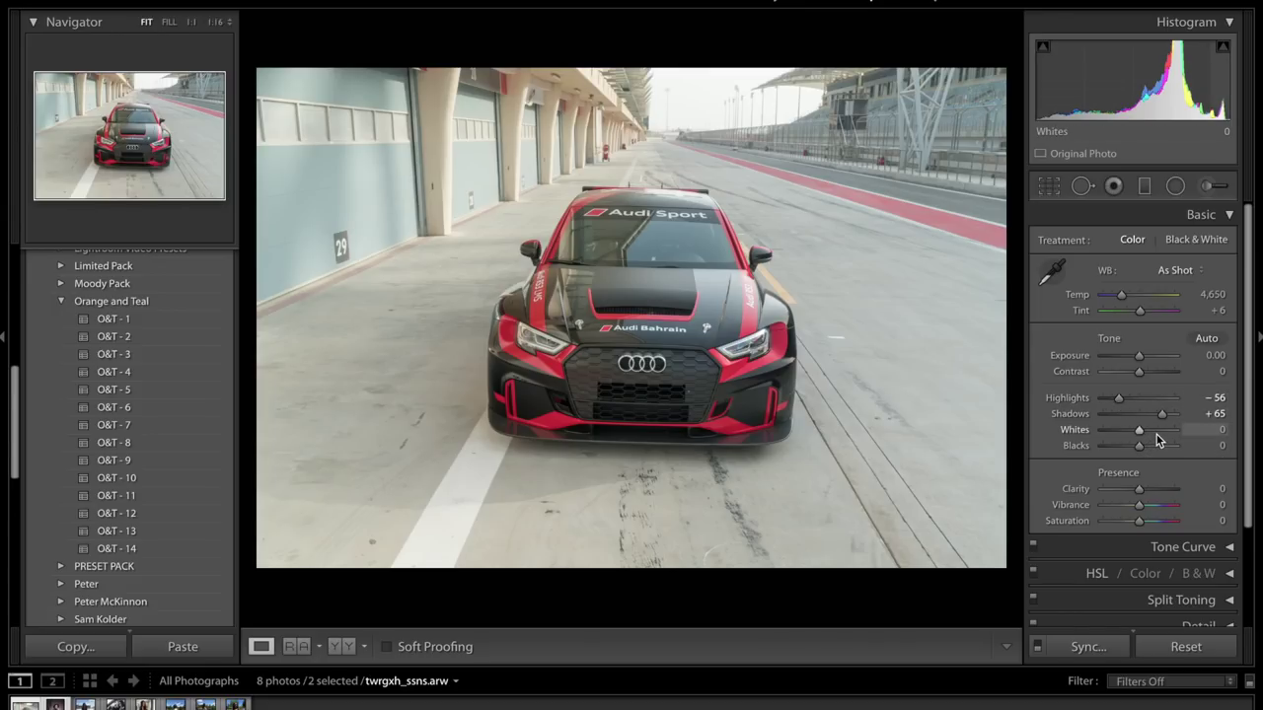
{"action": "left_click", "coordinate": [1156, 431]}
{"action": "left_click", "coordinate": [1122, 445]}
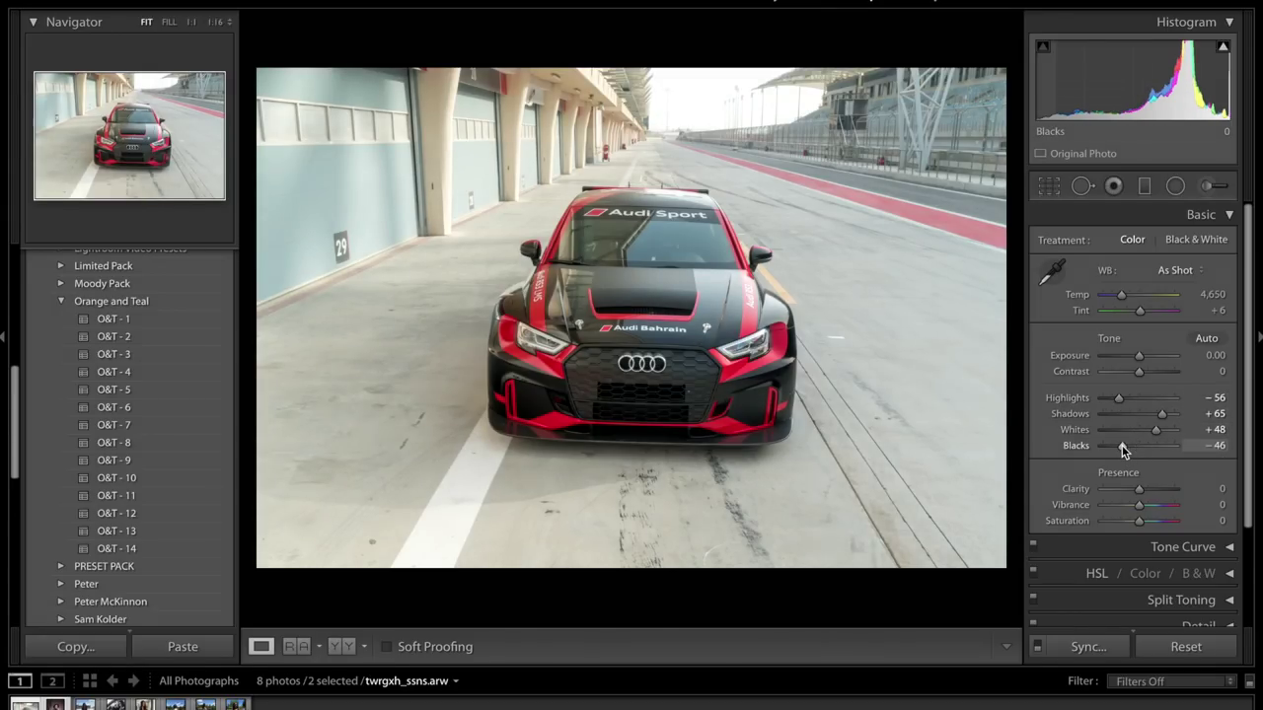
{"action": "left_click", "coordinate": [1153, 373]}
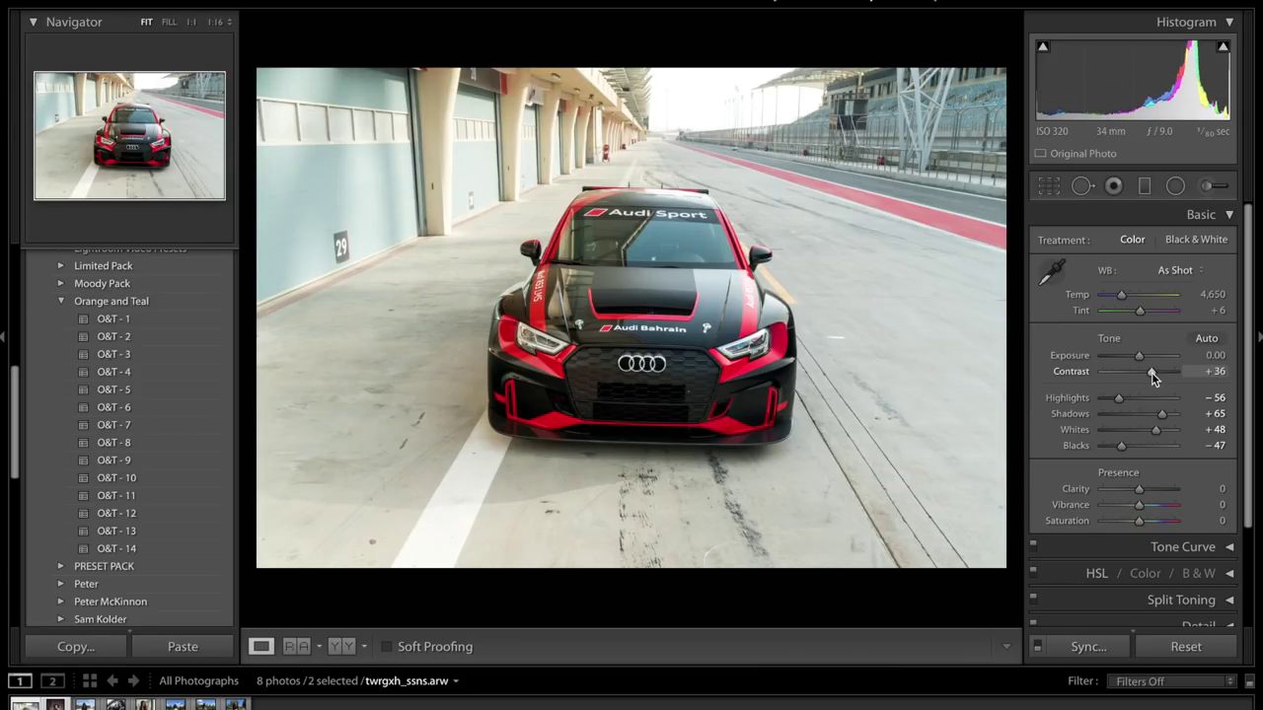
Reset Whites and Blacks to 0, and readjust them to Whites +48 and Blacks -33.
{"action": "double_click", "coordinate": [1076, 430]}
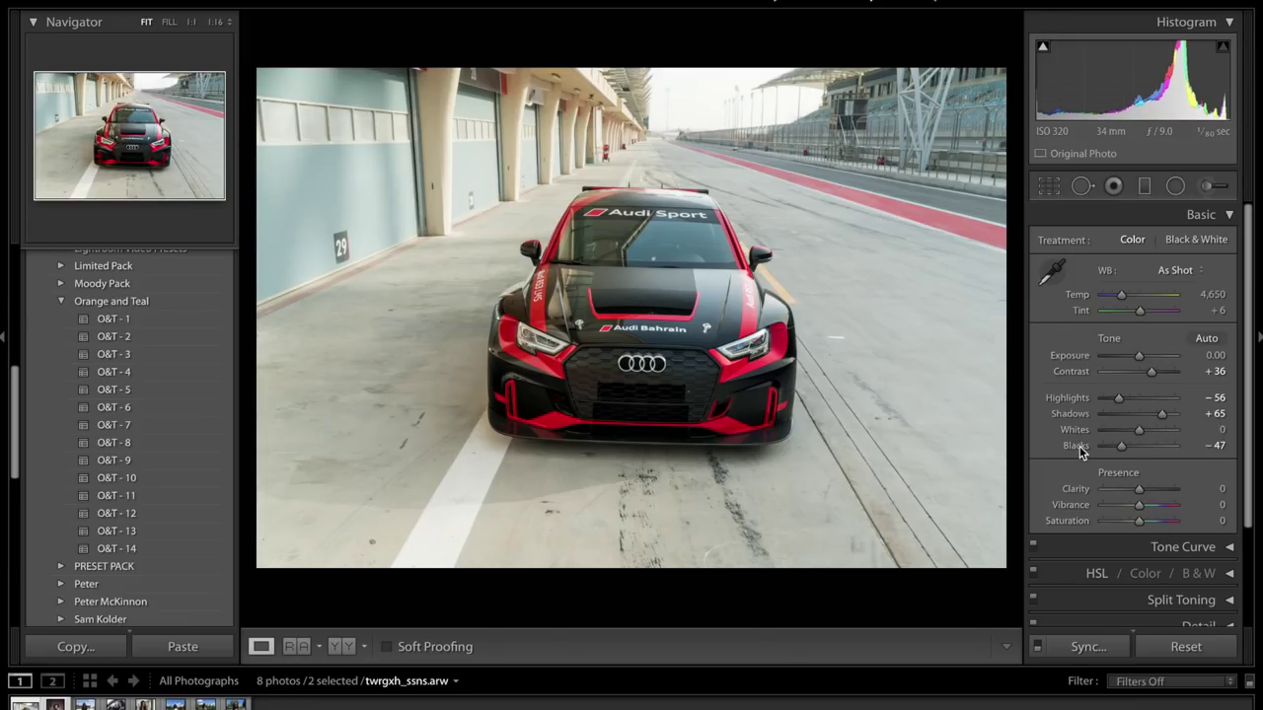
{"action": "double_click", "coordinate": [1076, 446]}
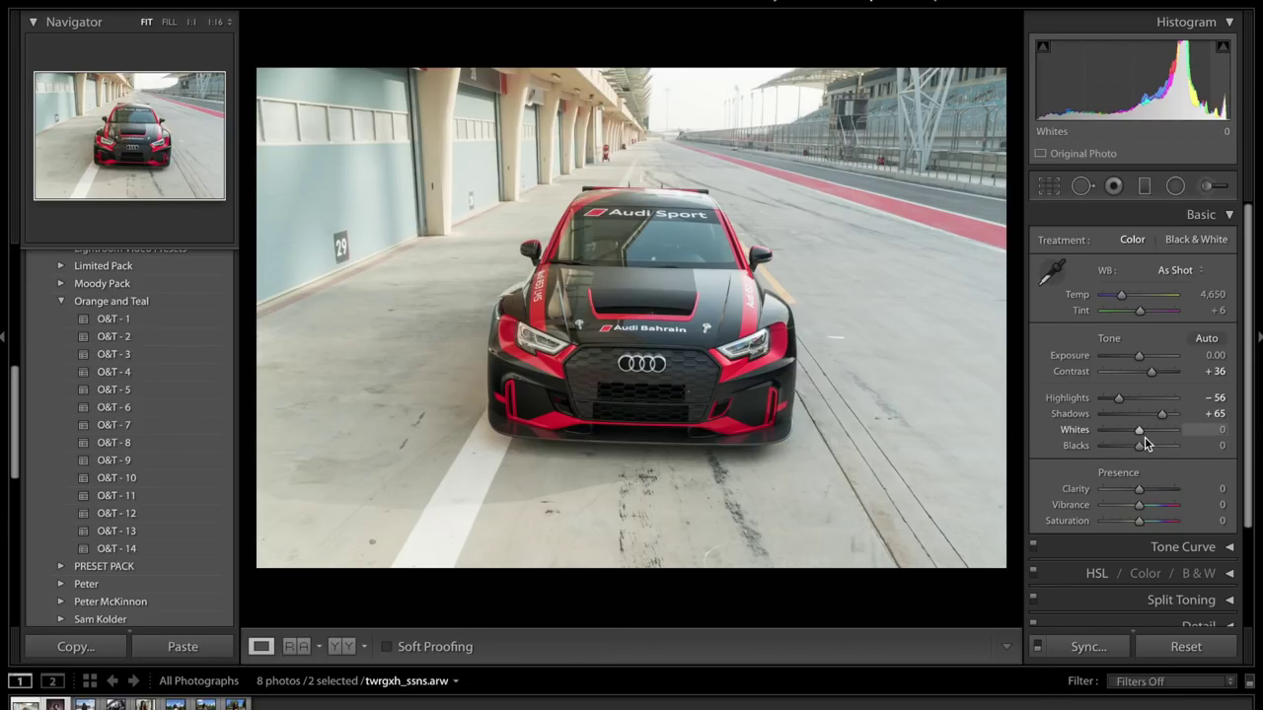
{"action": "left_click_drag", "start_coordinate": [1145, 431], "coordinate": [1161, 432]}
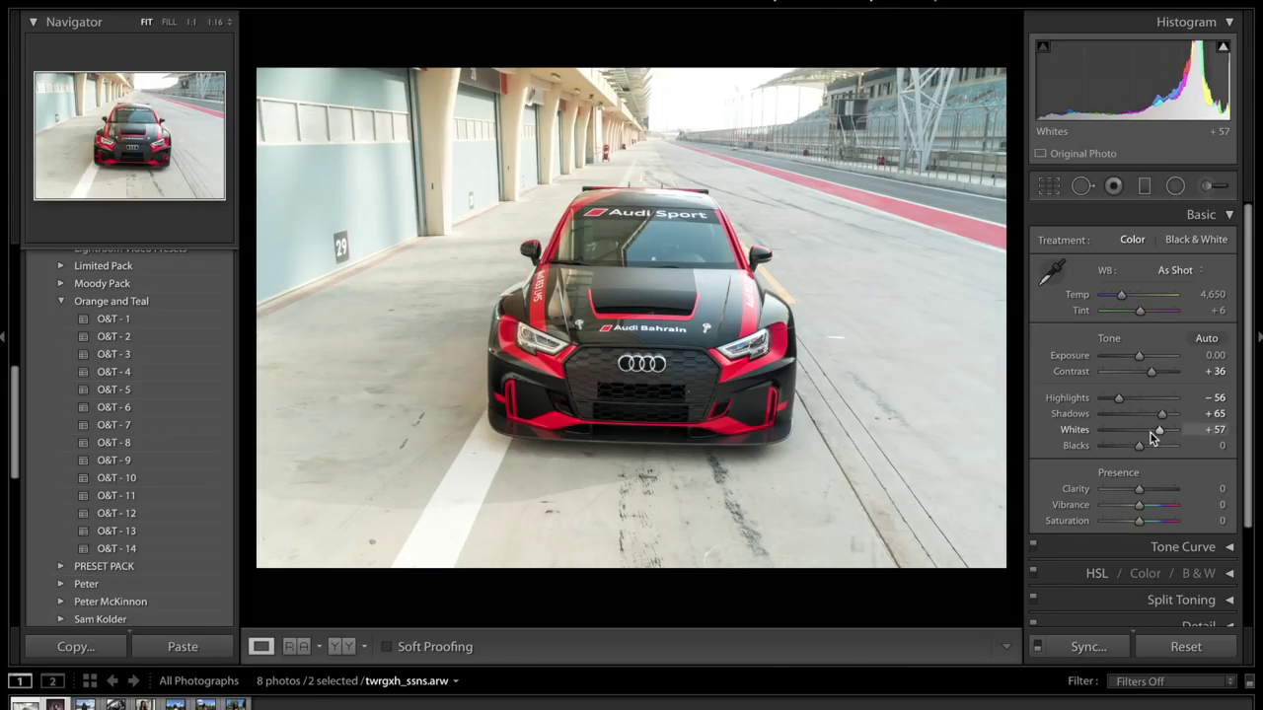
{"action": "left_click_drag", "start_coordinate": [1157, 432], "coordinate": [1153, 430]}
{"action": "left_click", "coordinate": [1122, 446]}
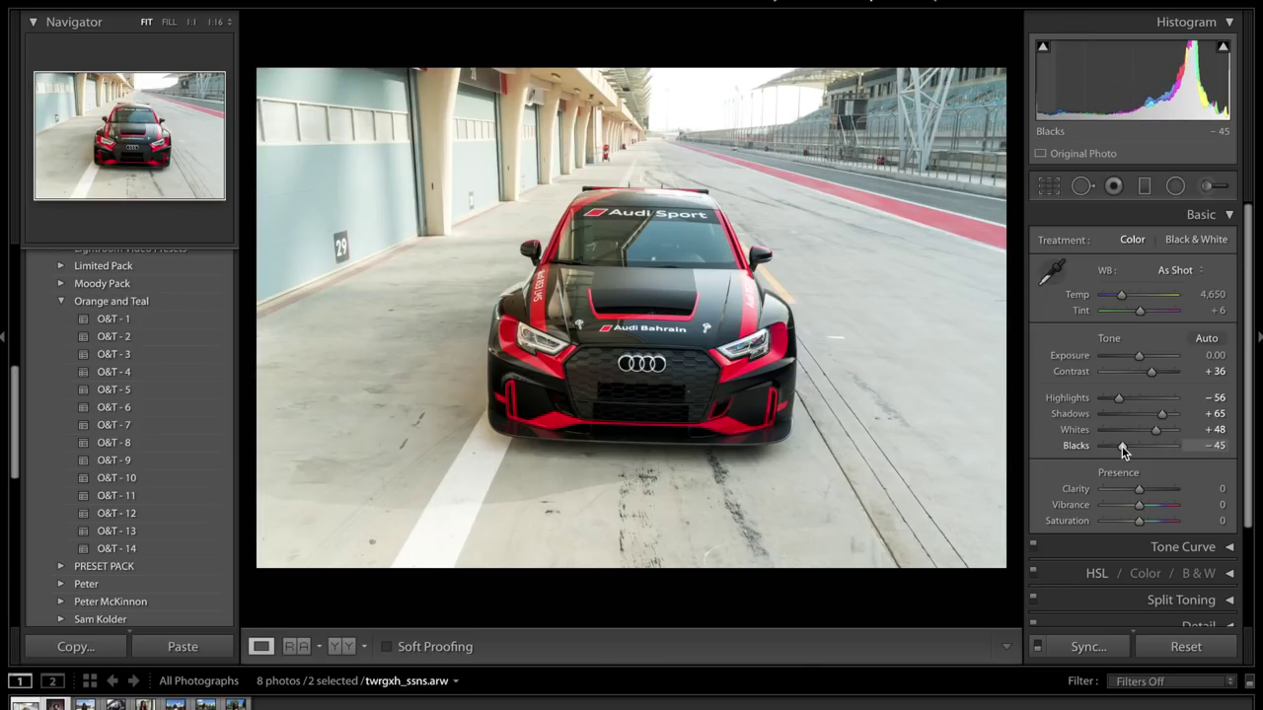
{"action": "left_click_drag", "start_coordinate": [1125, 450], "coordinate": [1129, 450]}
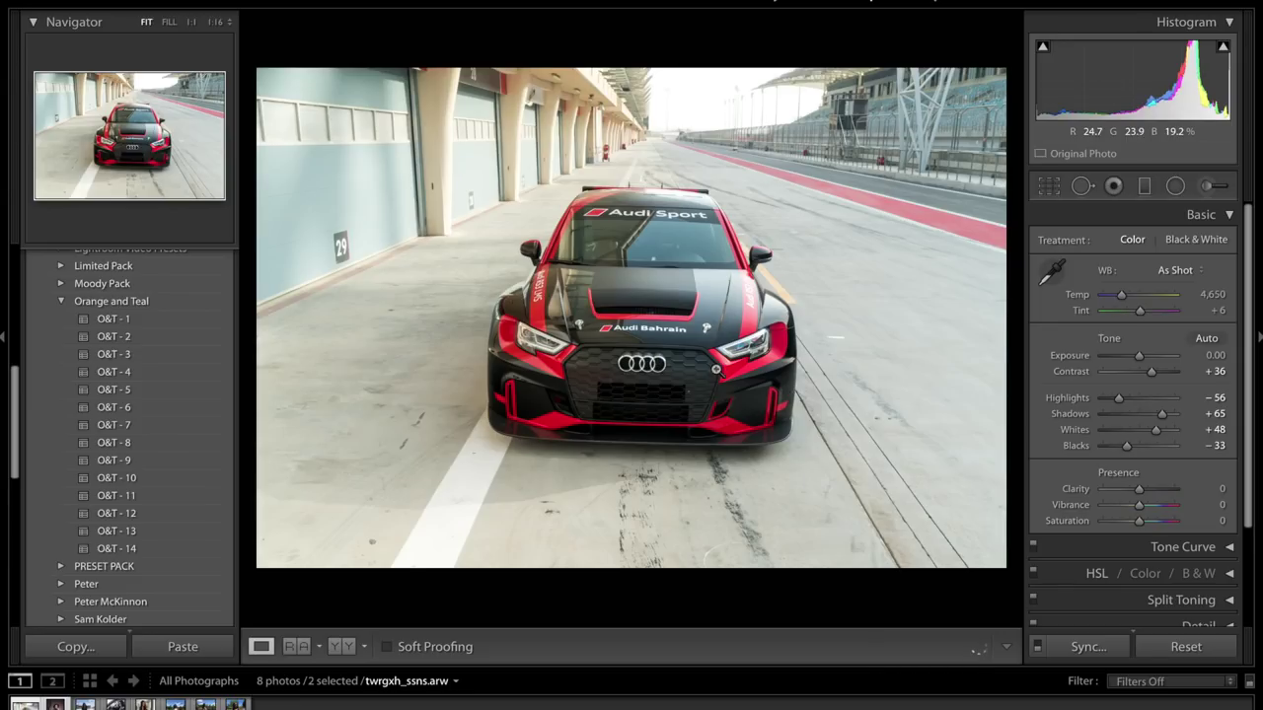
Set Clarity to +35, and after trying and resetting Vibrance and Saturation, raise Vibrance moderately and lower Saturation slightly.
{"action": "left_click", "coordinate": [1150, 490]}
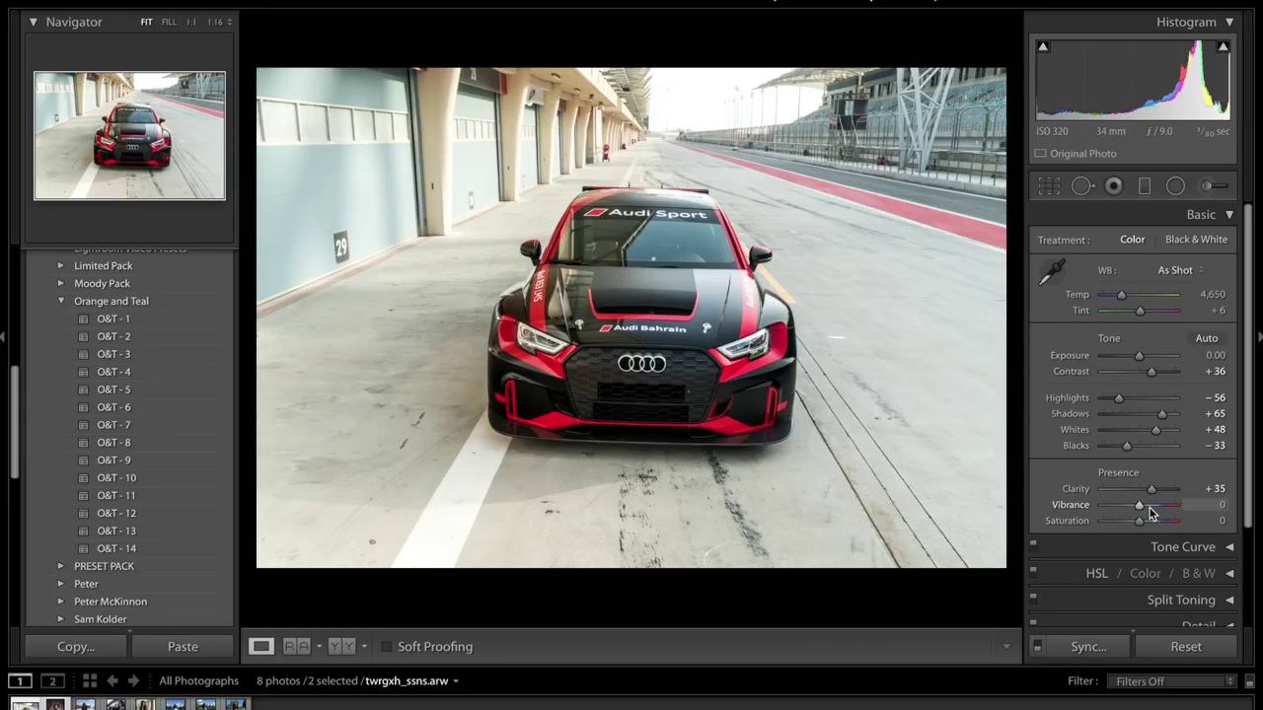
{"action": "left_click", "coordinate": [1151, 506]}
{"action": "double_click", "coordinate": [1072, 504]}
{"action": "left_click", "coordinate": [1153, 520]}
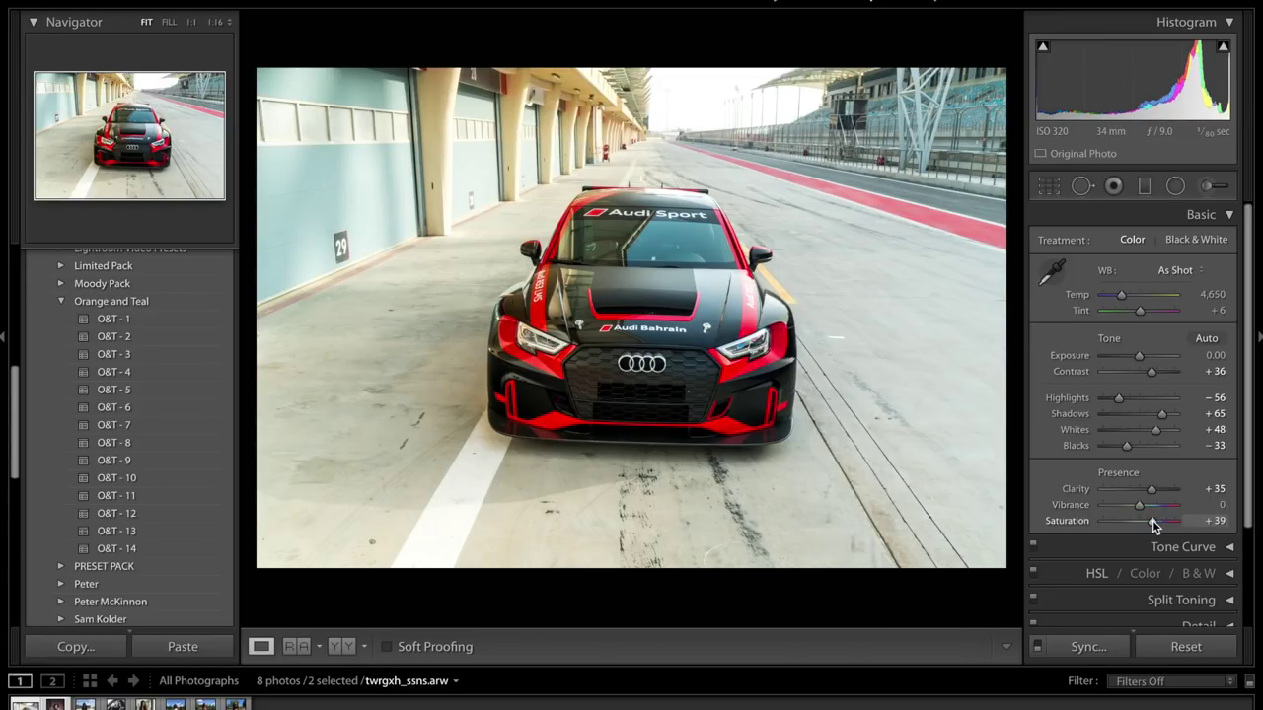
{"action": "double_click", "coordinate": [1073, 521]}
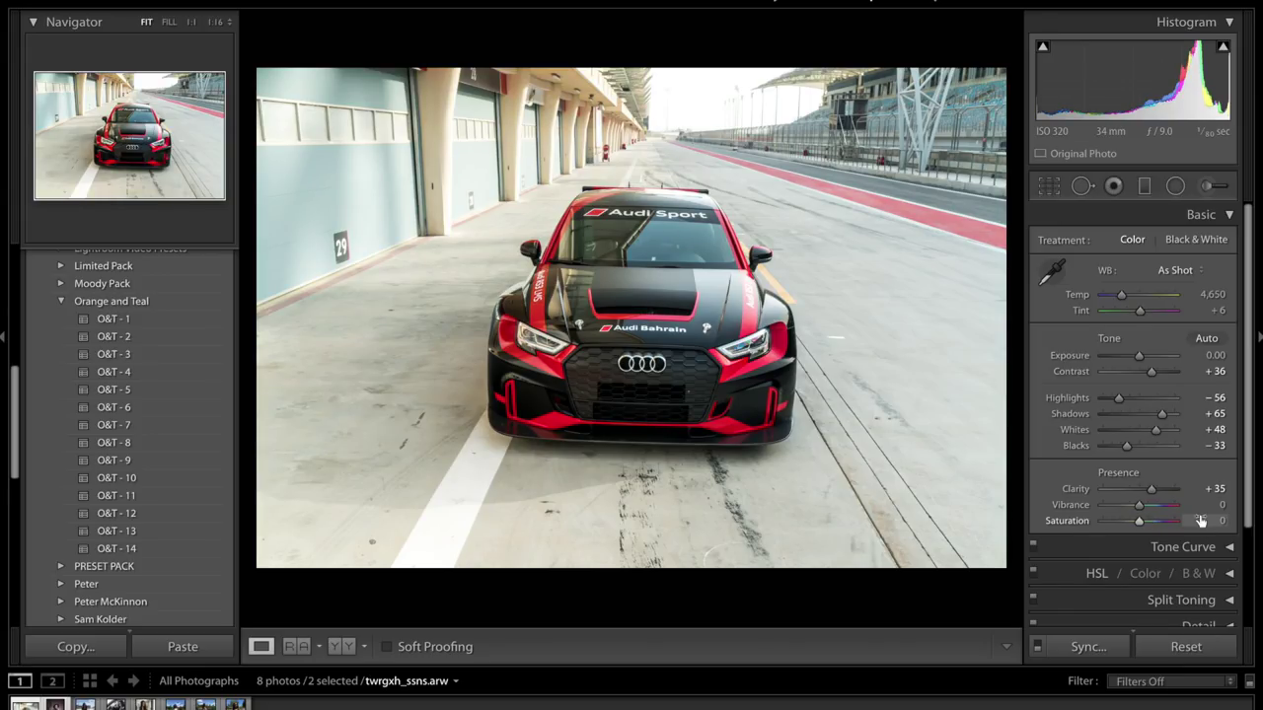
{"action": "left_click", "coordinate": [1153, 506]}
{"action": "left_click", "coordinate": [1135, 522]}
In the camera calibration, set the Red Primary Hue to +100 and the Blue Primary Hue to -100.
{"action": "left_click", "coordinate": [1237, 215]}
{"action": "left_click", "coordinate": [1153, 431]}
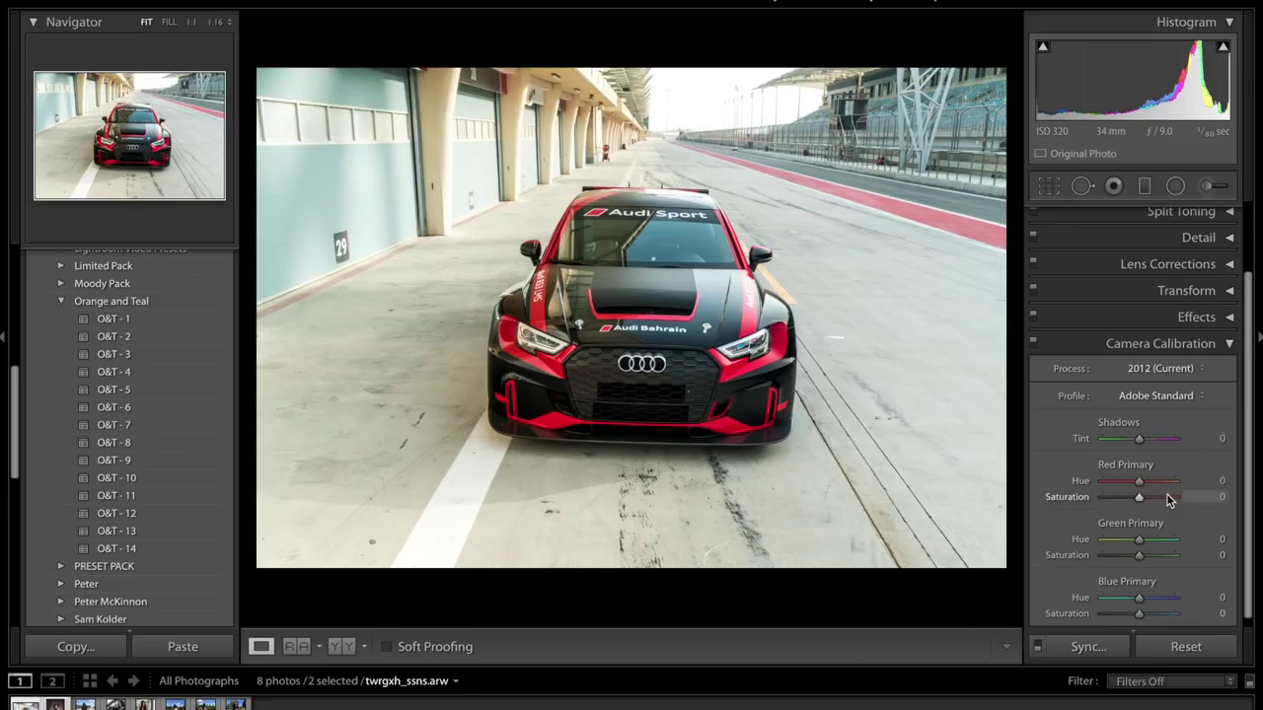
{"action": "left_click_drag", "start_coordinate": [1162, 483], "coordinate": [1198, 486]}
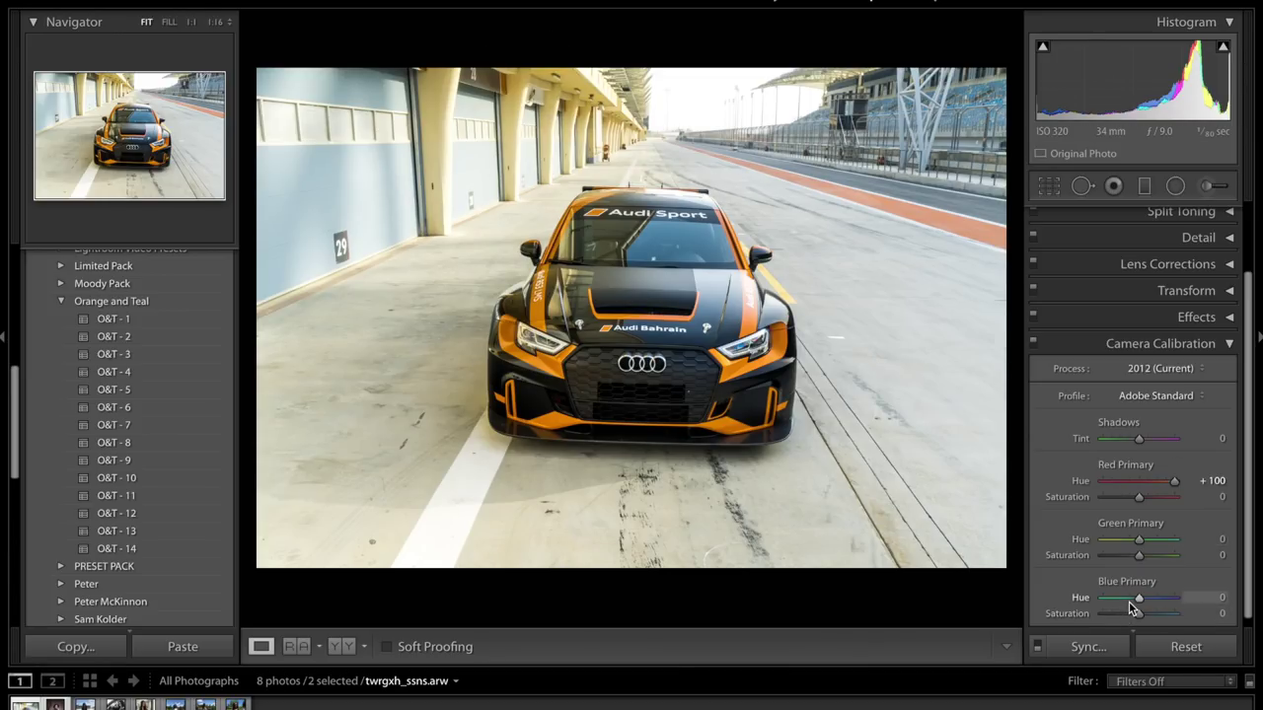
{"action": "left_click_drag", "start_coordinate": [1129, 598], "coordinate": [1046, 600]}
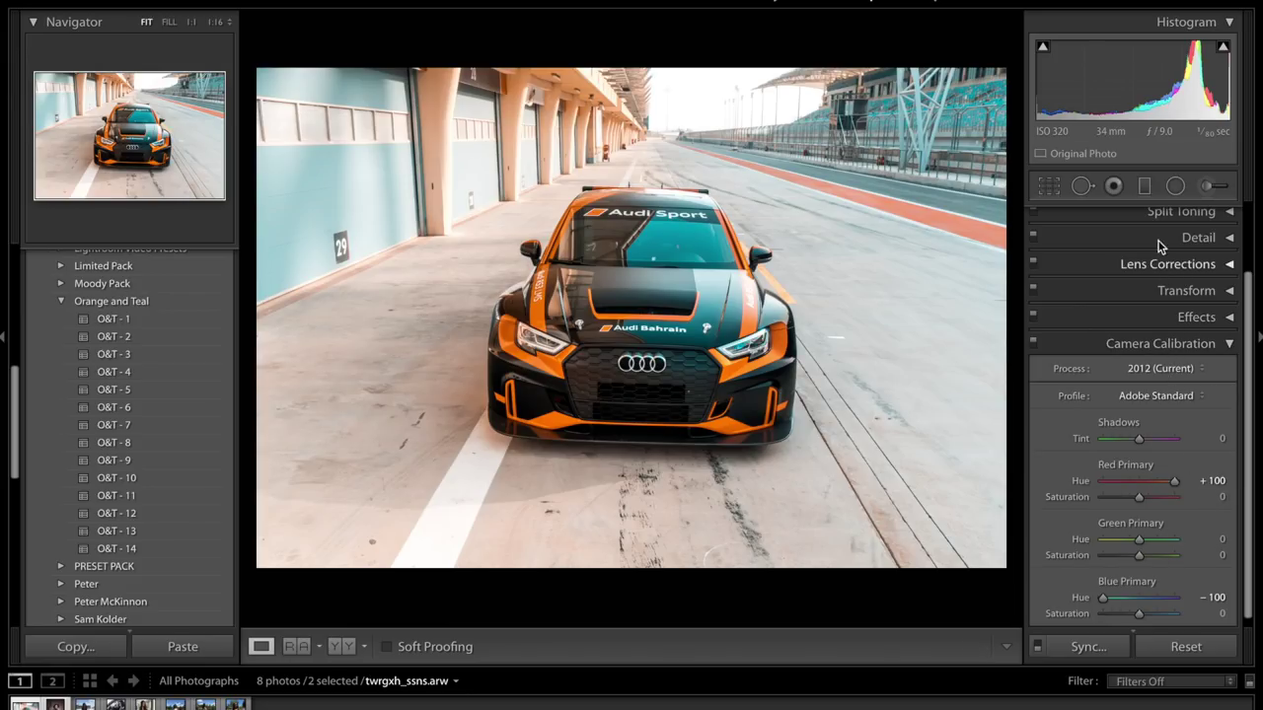
Try the Red Primary Hue at +52 and the Blue Primary Hue at -49, and return them to +100 and -100.
{"action": "scroll", "coordinate": [1160, 246], "scroll_direction": "up", "scroll_amount": 3}
{"action": "scroll", "coordinate": [1154, 267], "scroll_direction": "down", "scroll_amount": 4}
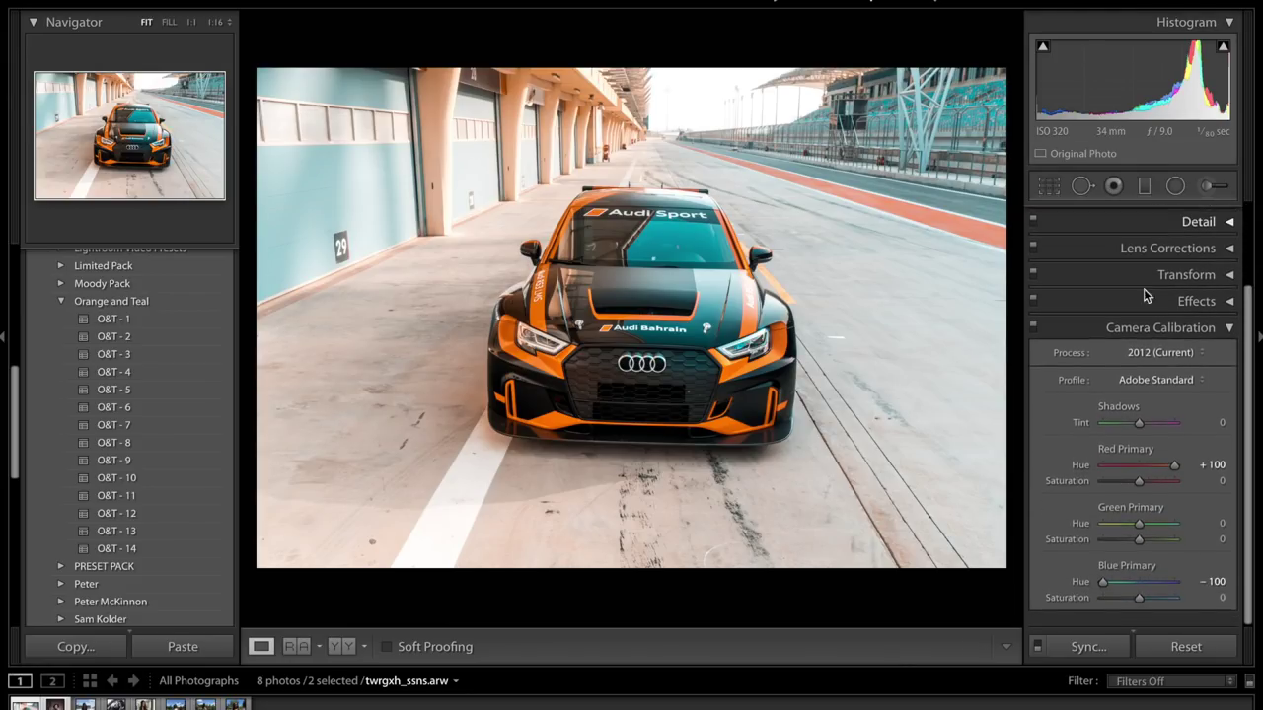
{"action": "scroll", "coordinate": [1143, 288], "scroll_direction": "up", "scroll_amount": 1}
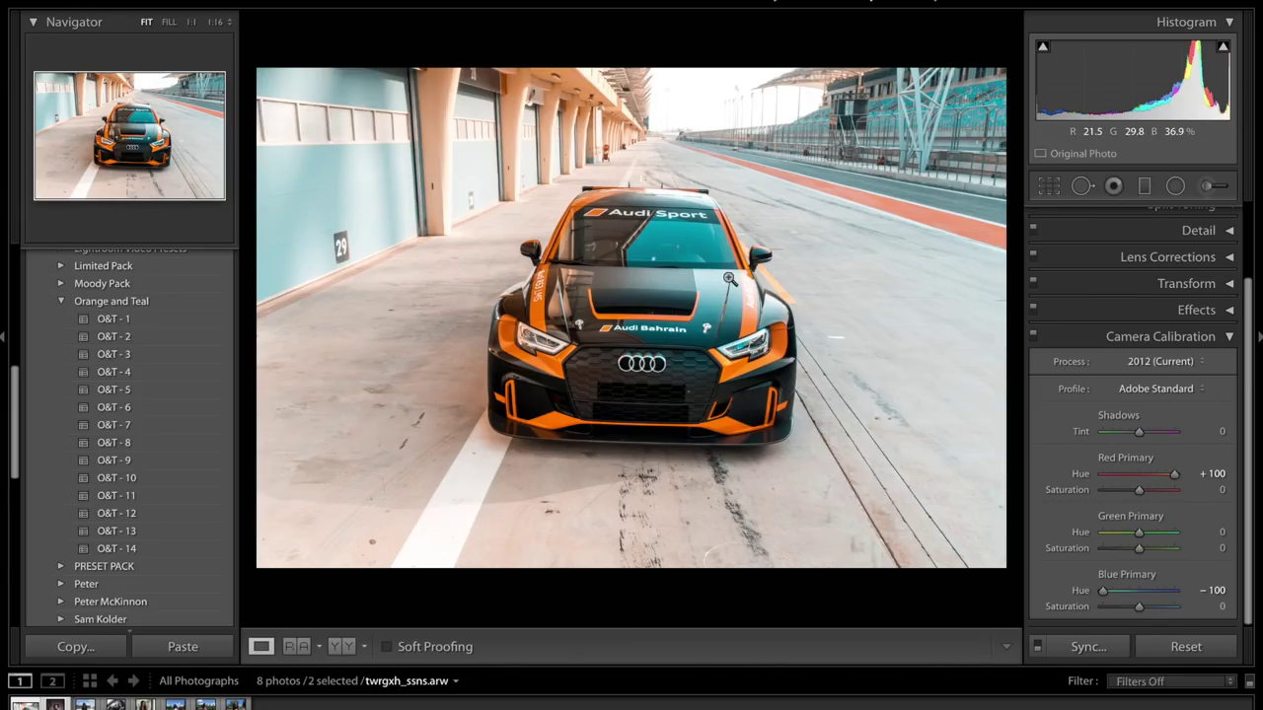
{"action": "left_click", "coordinate": [1159, 473]}
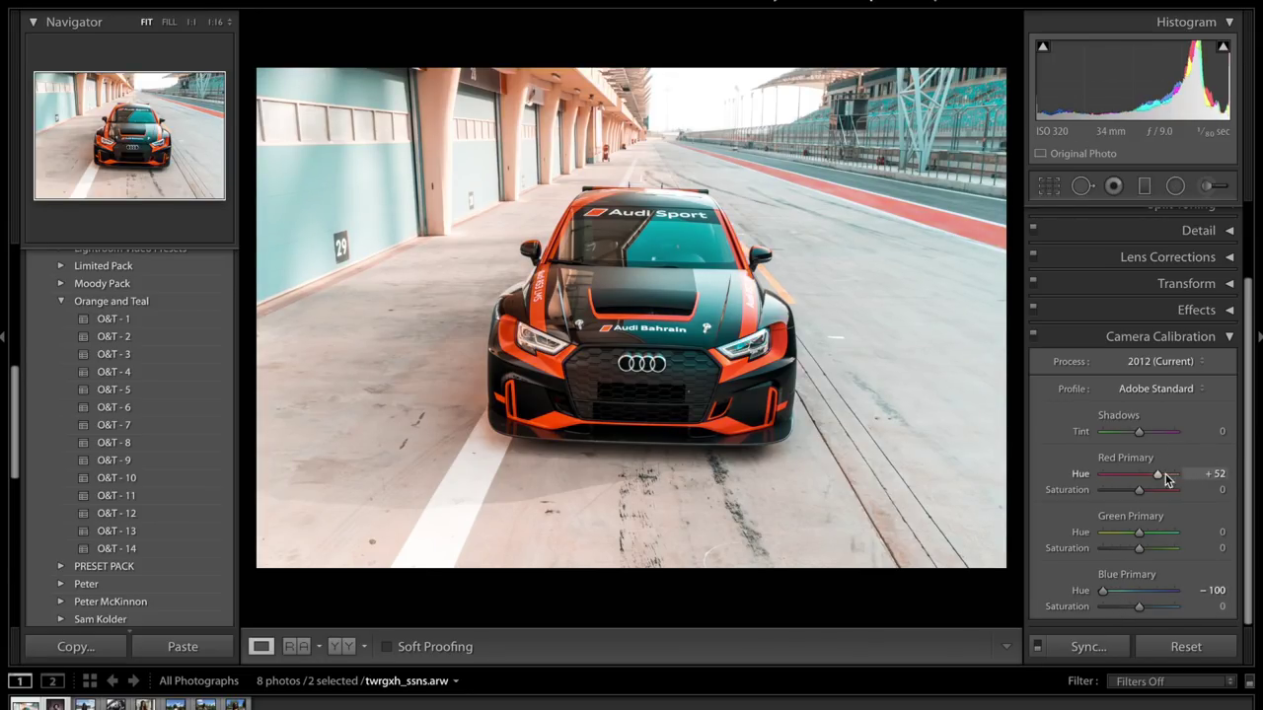
{"action": "left_click", "coordinate": [1123, 592]}
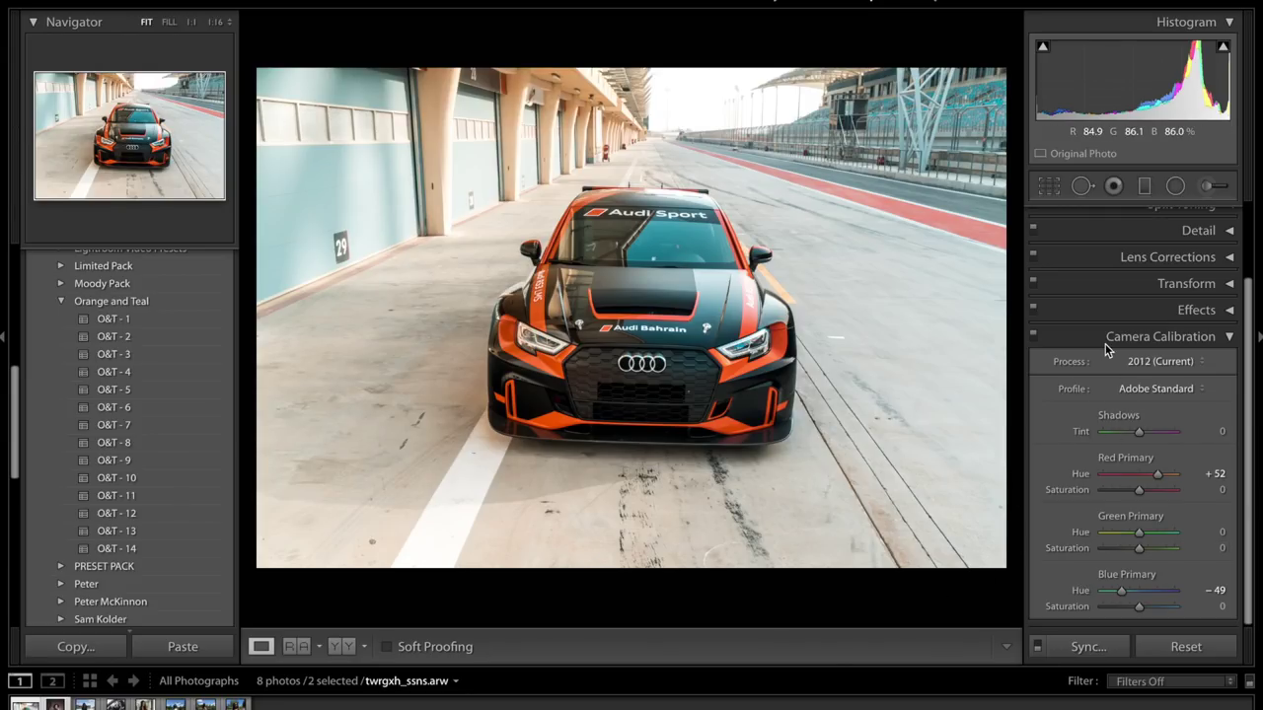
{"action": "left_click_drag", "start_coordinate": [1158, 475], "coordinate": [1233, 479]}
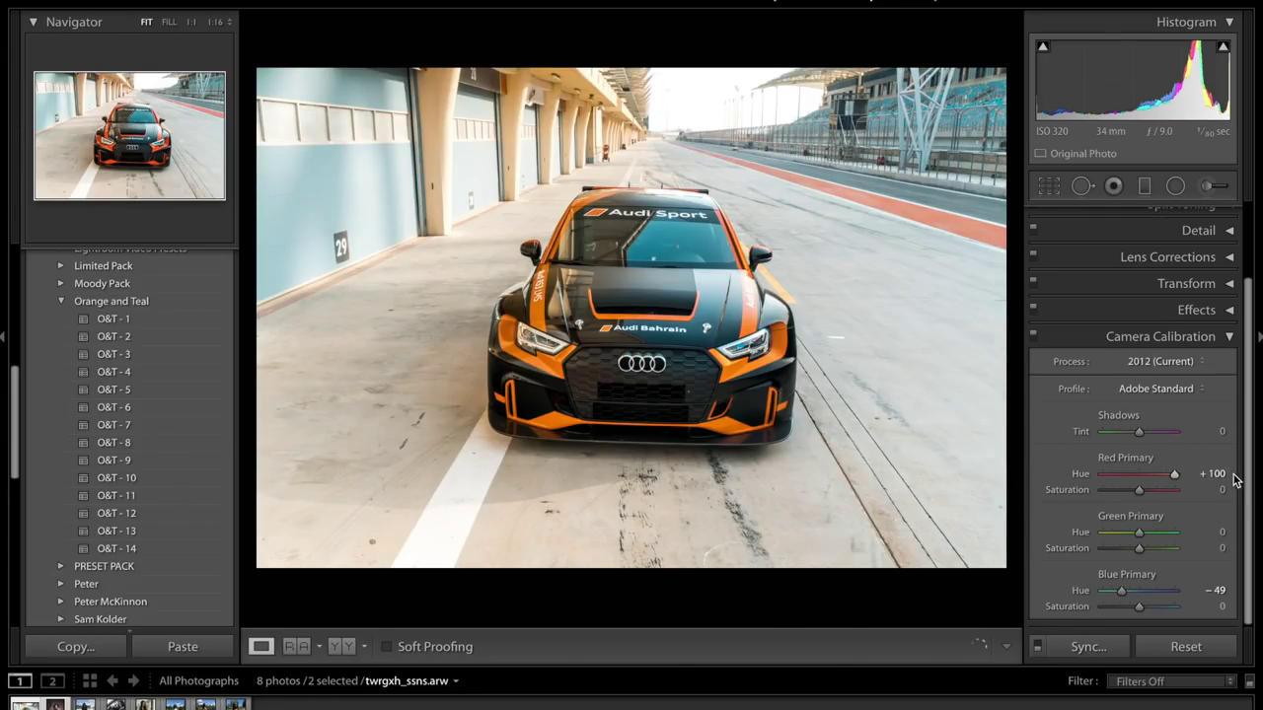
{"action": "left_click_drag", "start_coordinate": [1119, 596], "coordinate": [1079, 595]}
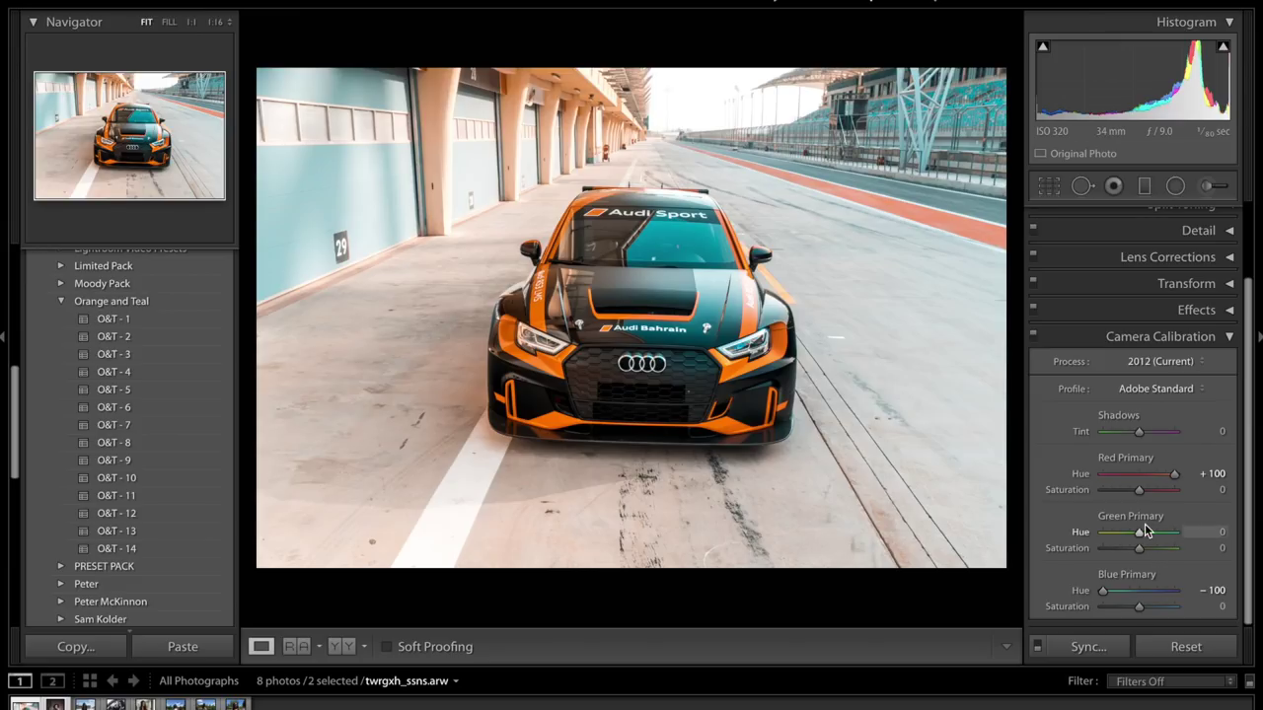
Try the Red Primary Saturation at +32, settle it at +2, and fine-tune the Blue Primary Saturation.
{"action": "left_click_drag", "start_coordinate": [1144, 490], "coordinate": [1151, 491]}
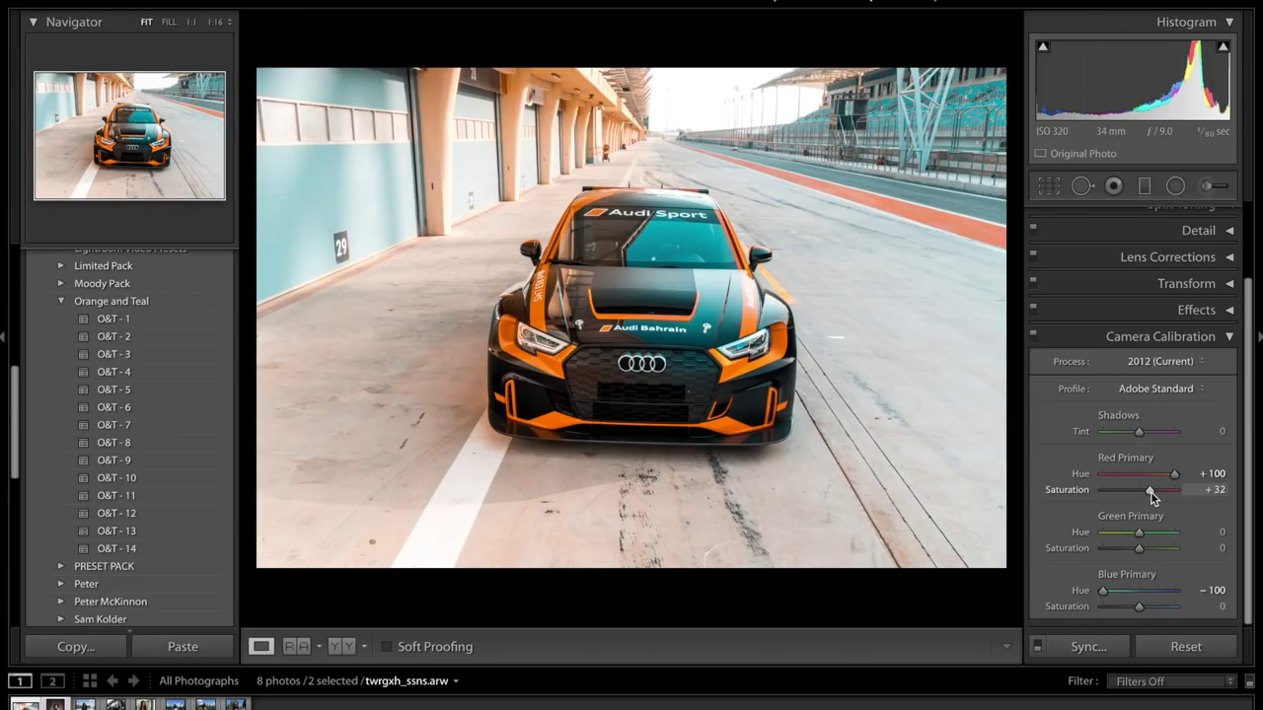
{"action": "left_click", "coordinate": [1142, 497]}
{"action": "left_click_drag", "start_coordinate": [1139, 493], "coordinate": [1135, 494]}
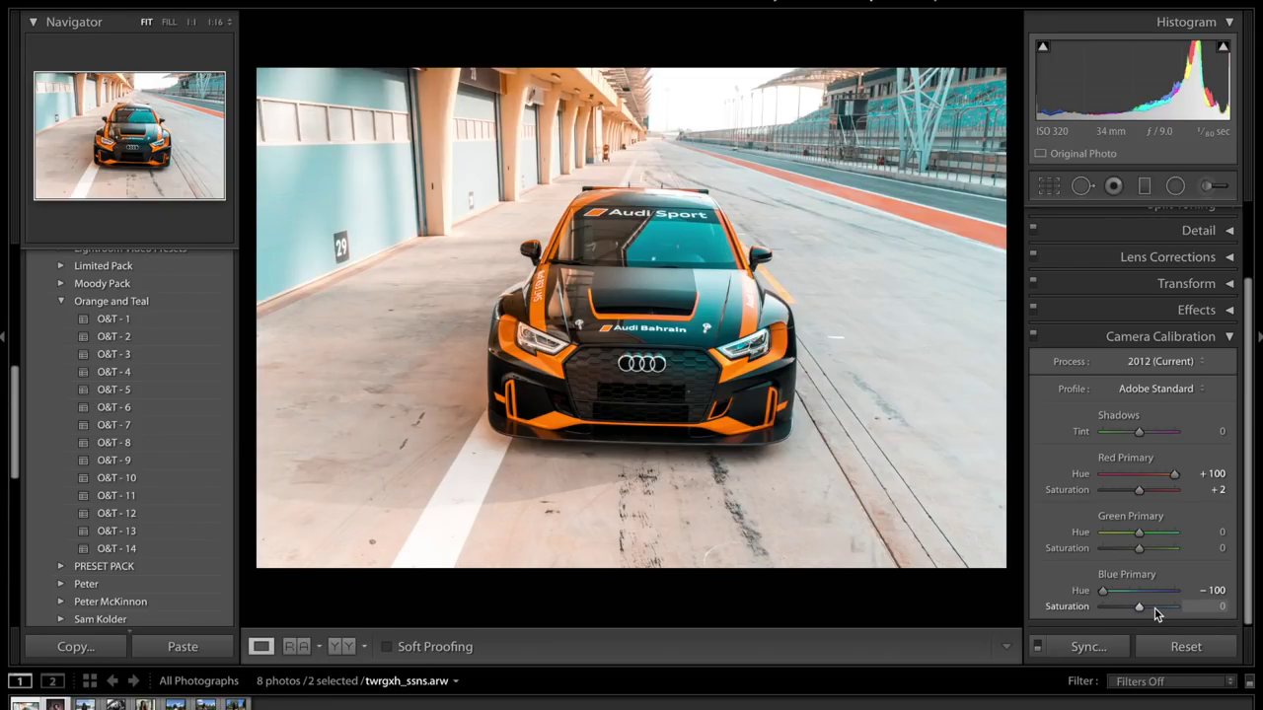
{"action": "mouse_move", "coordinate": [1152, 612]}
{"action": "left_mouse_down"}
{"action": "mouse_move", "coordinate": [1164, 608]}
{"action": "mouse_move", "coordinate": [1141, 613]}
{"action": "left_mouse_up"}
{"action": "left_click", "coordinate": [1191, 337]}
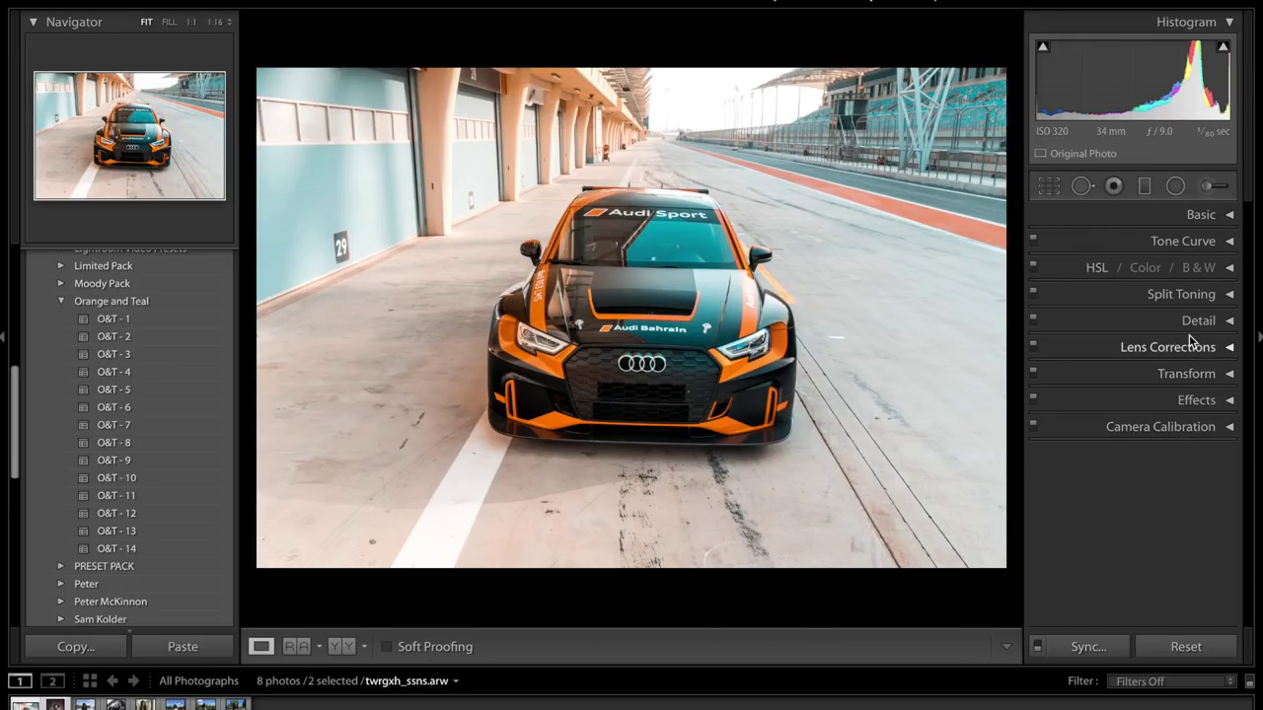
Open the HSL adjustments and try the Red Hue at -100 and at +100.
{"action": "left_click", "coordinate": [1230, 269]}
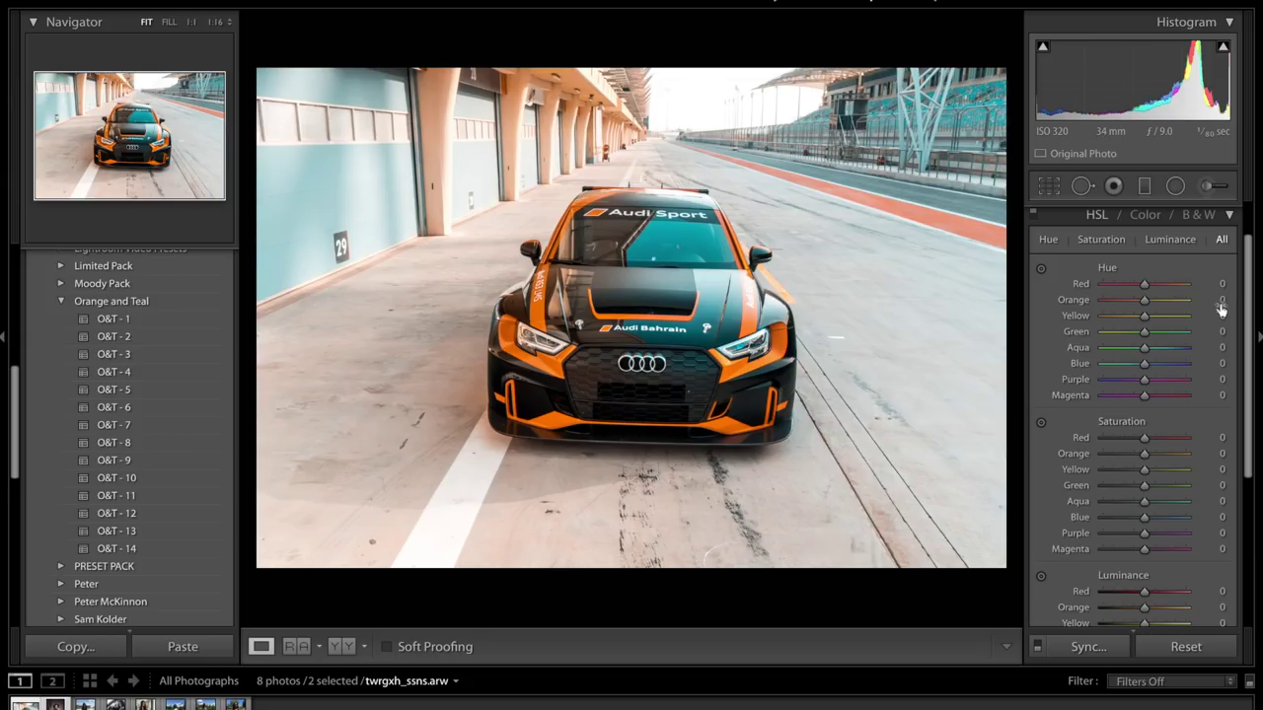
{"action": "scroll", "coordinate": [1189, 397], "scroll_direction": "down", "scroll_amount": 1}
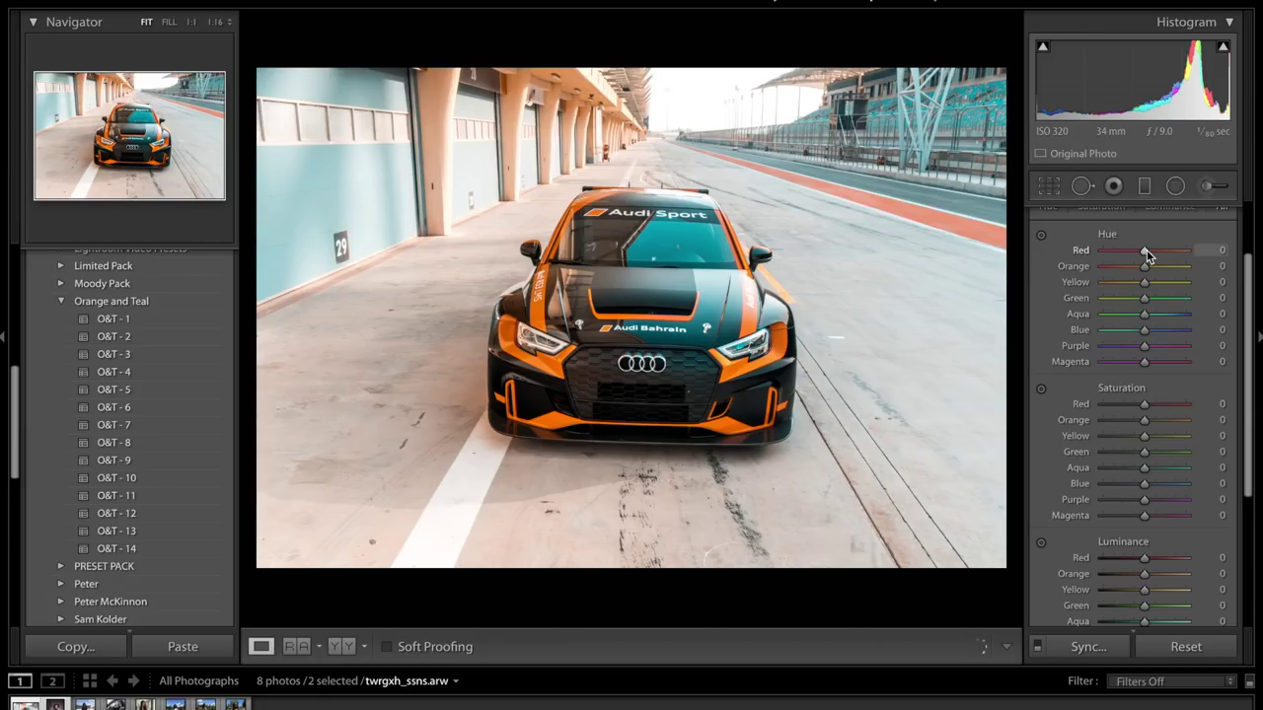
{"action": "left_click_drag", "start_coordinate": [1147, 250], "coordinate": [1024, 256]}
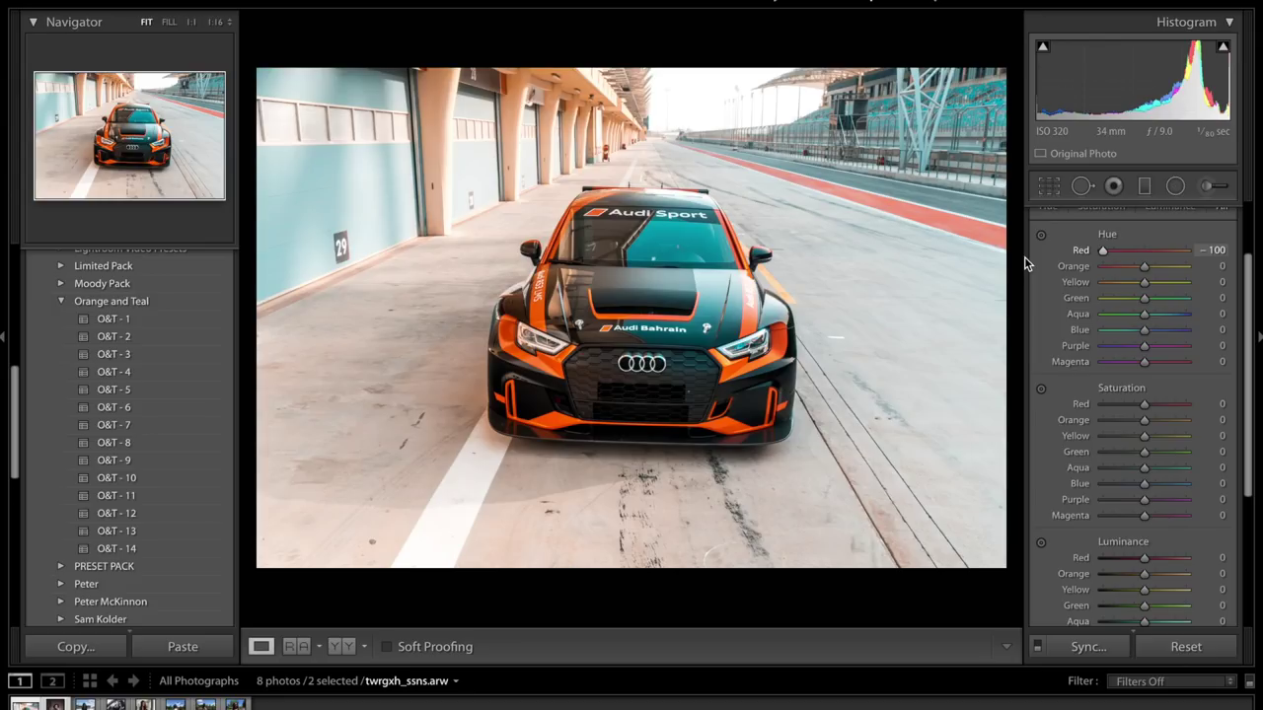
{"action": "left_click_drag", "start_coordinate": [1216, 255], "coordinate": [1245, 254]}
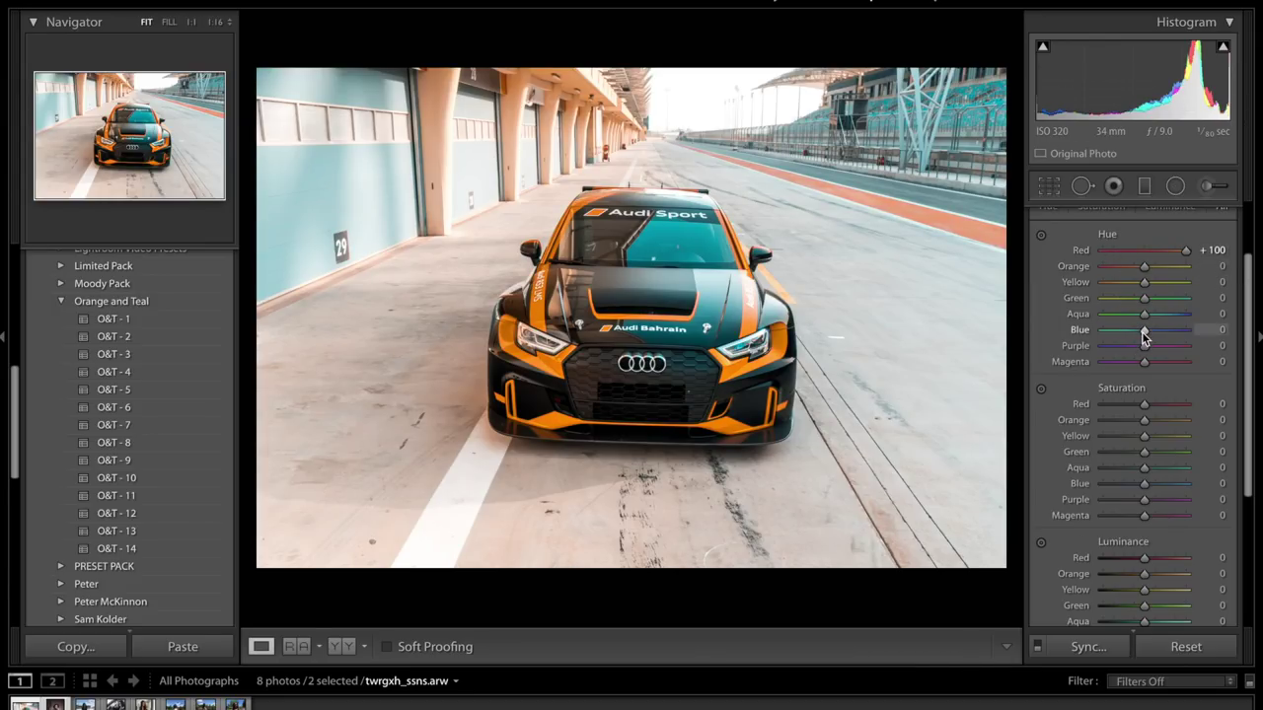
Try the Blue Hue at -100, reset it to 0, and set the Red Hue to -100.
{"action": "left_click_drag", "start_coordinate": [1144, 331], "coordinate": [956, 335]}
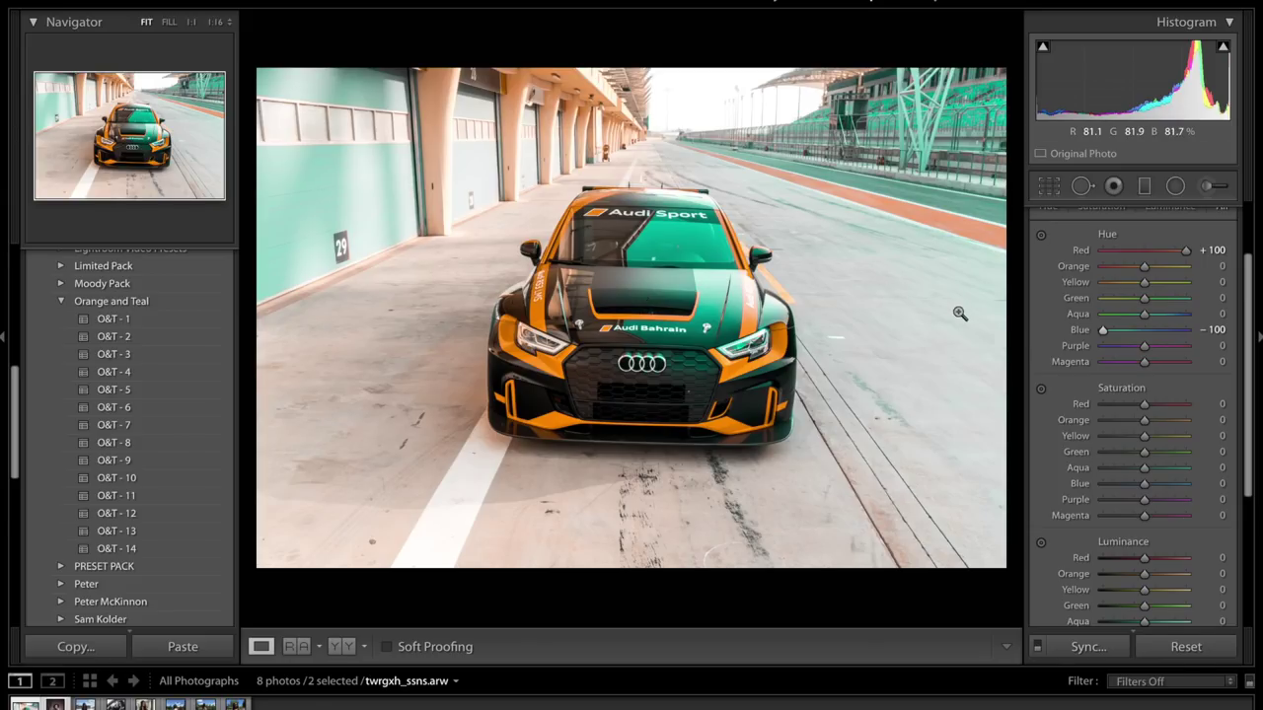
{"action": "double_click", "coordinate": [1079, 333]}
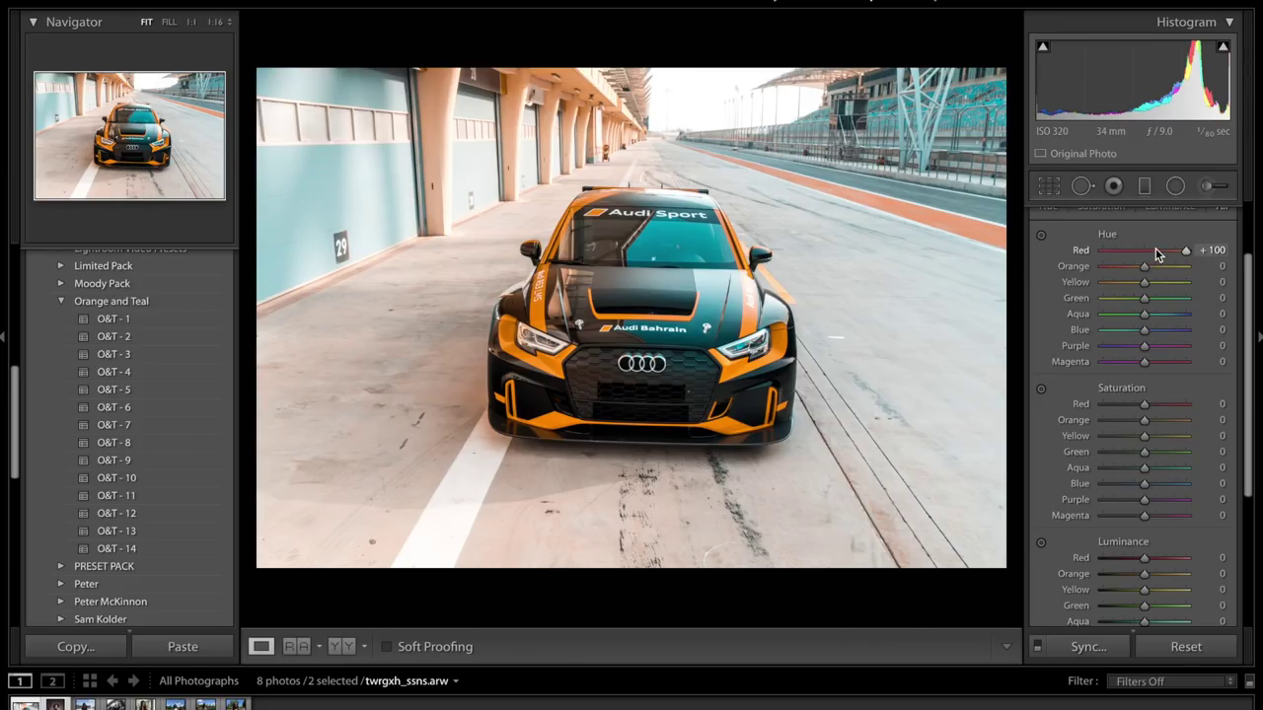
{"action": "left_click_drag", "start_coordinate": [1142, 254], "coordinate": [1060, 254]}
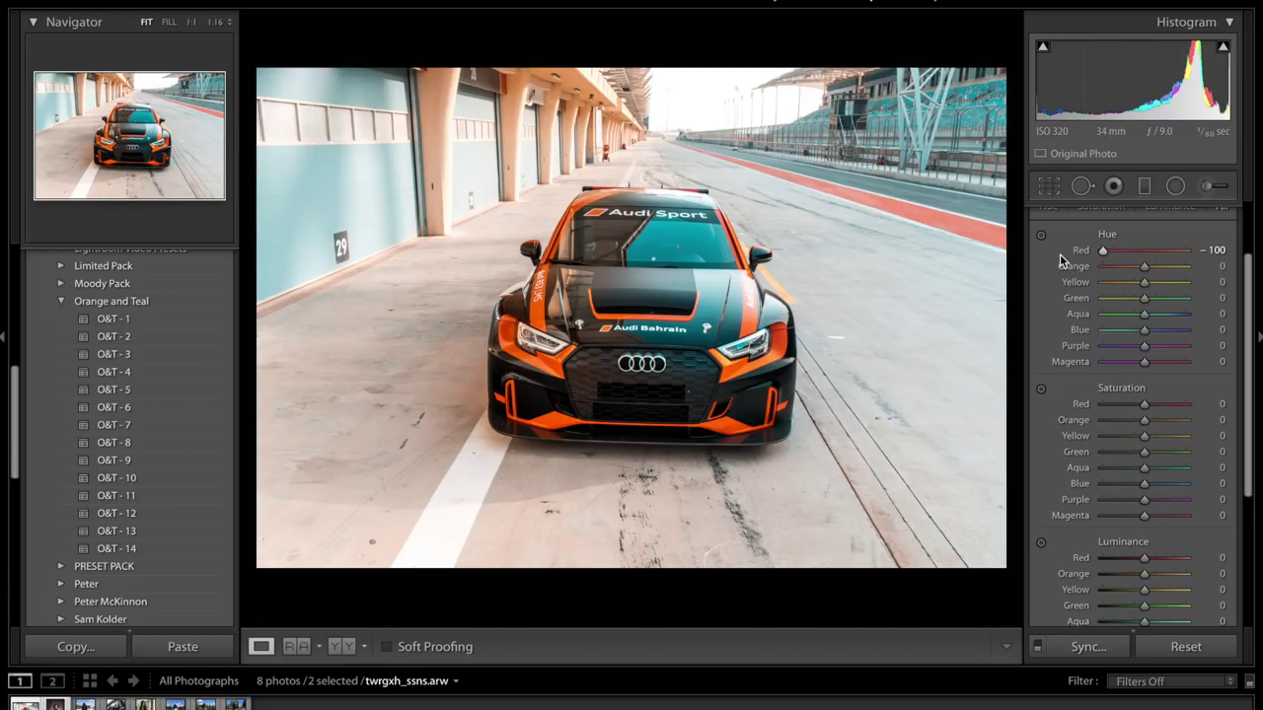
Set the Red Hue to -100, Orange to -9, Yellow to -100 and Green to -46, with Yellow Saturation at -50 and Green Saturation at -46.
{"action": "left_click", "coordinate": [1142, 251]}
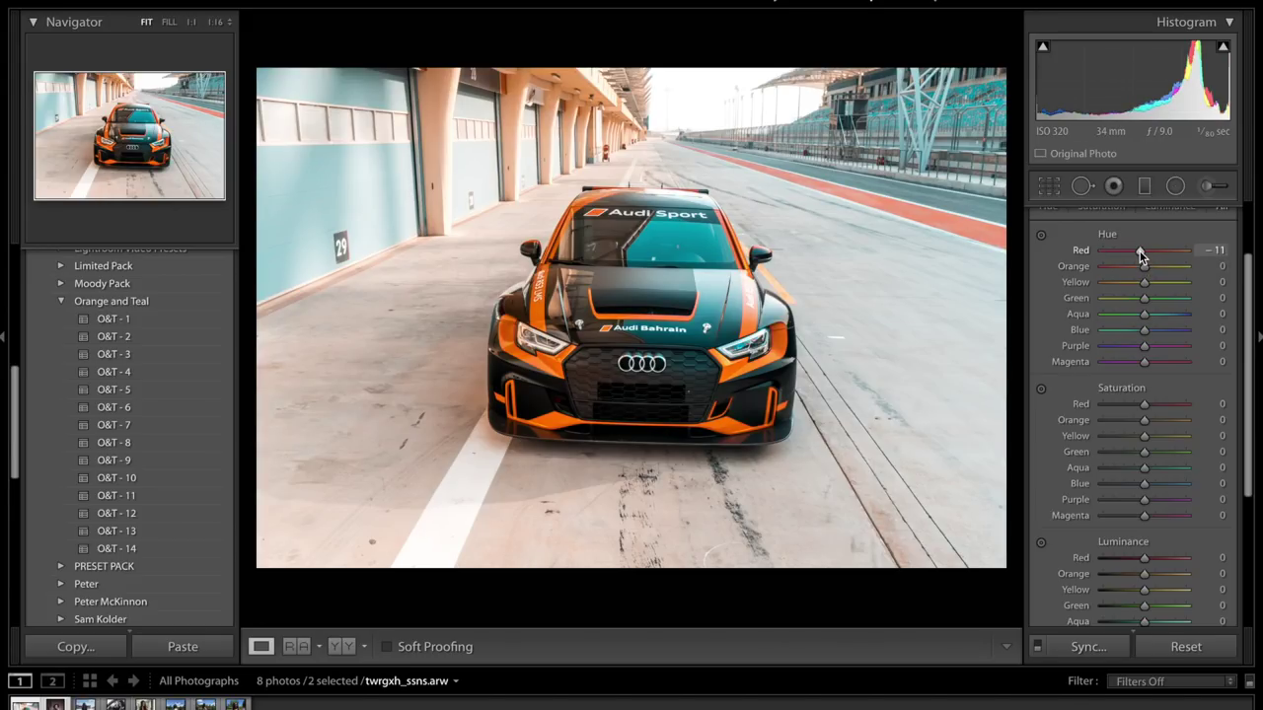
{"action": "mouse_move", "coordinate": [1140, 251]}
{"action": "left_mouse_down"}
{"action": "mouse_move", "coordinate": [1103, 251]}
{"action": "mouse_move", "coordinate": [1156, 270]}
{"action": "mouse_move", "coordinate": [1140, 271]}
{"action": "left_mouse_up"}
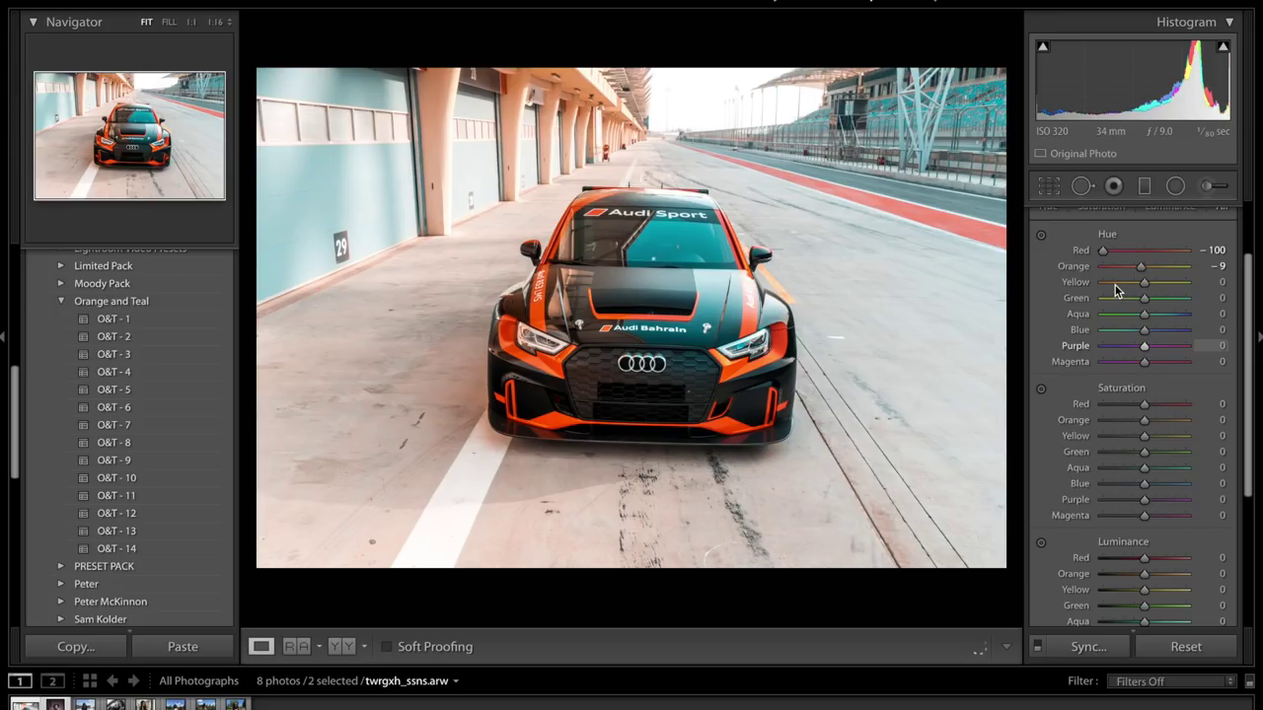
{"action": "left_click_drag", "start_coordinate": [1142, 285], "coordinate": [1124, 309]}
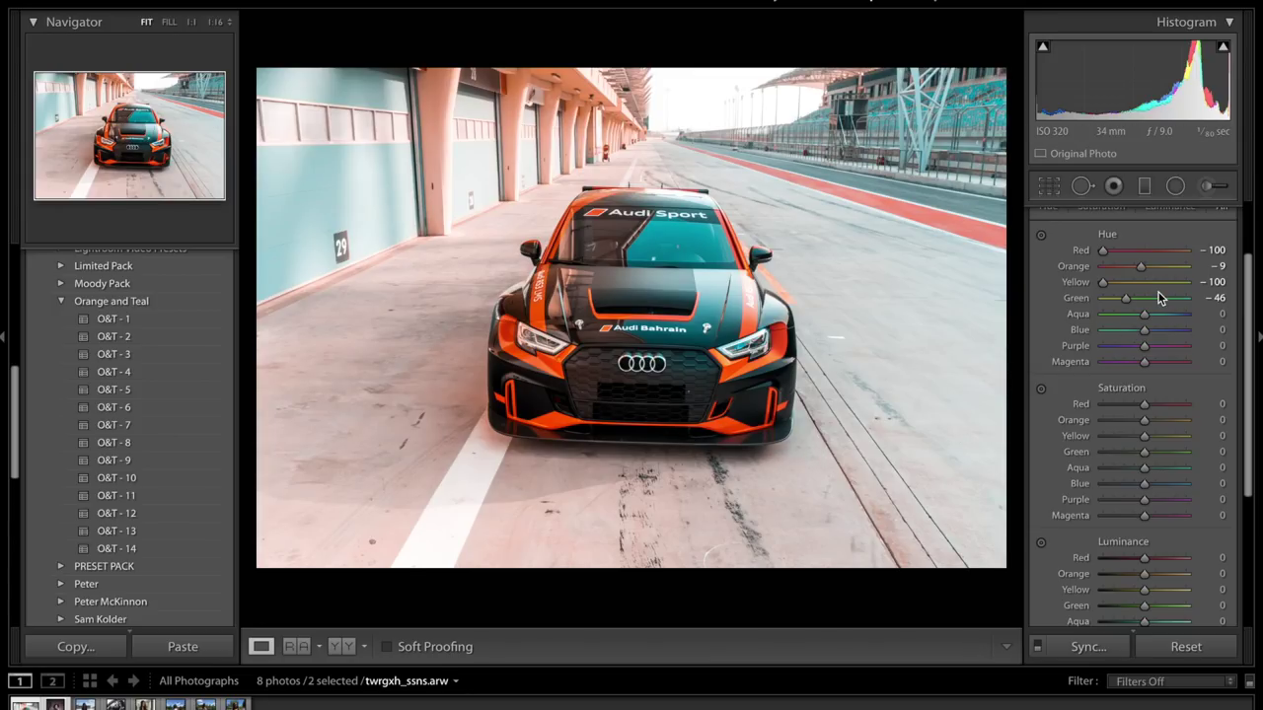
{"action": "left_click", "coordinate": [1124, 437]}
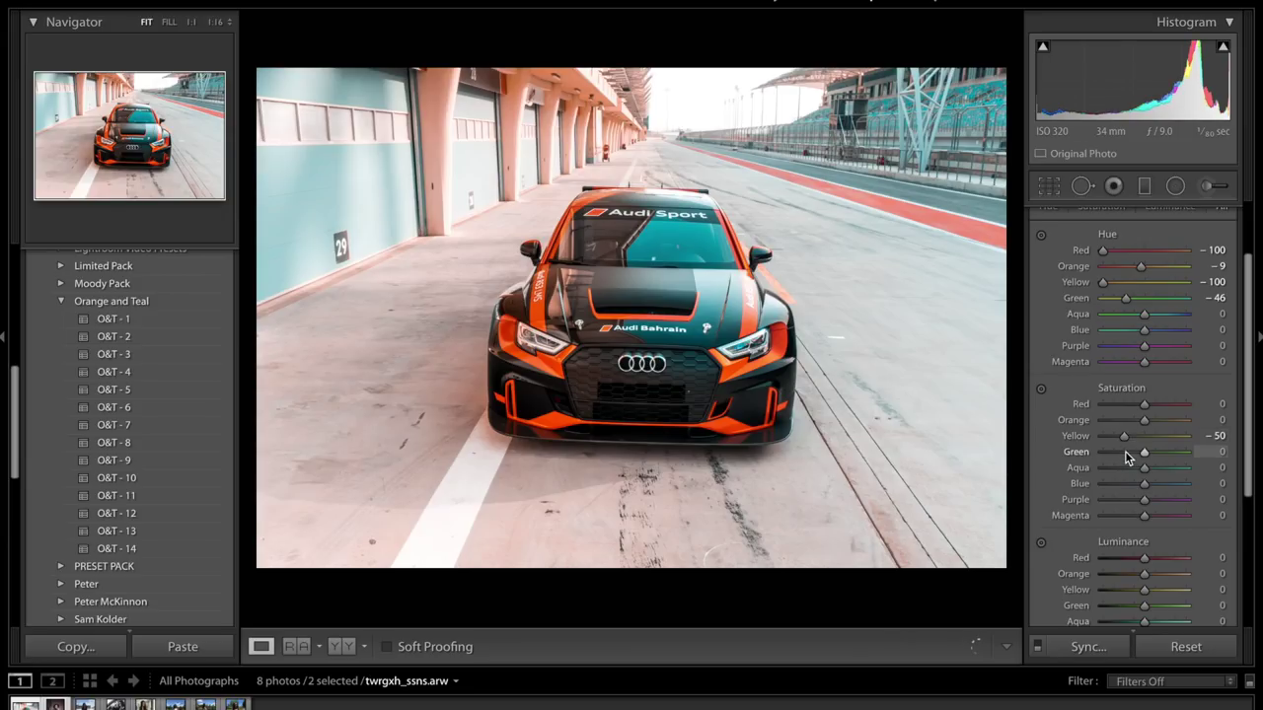
{"action": "left_click", "coordinate": [1124, 453]}
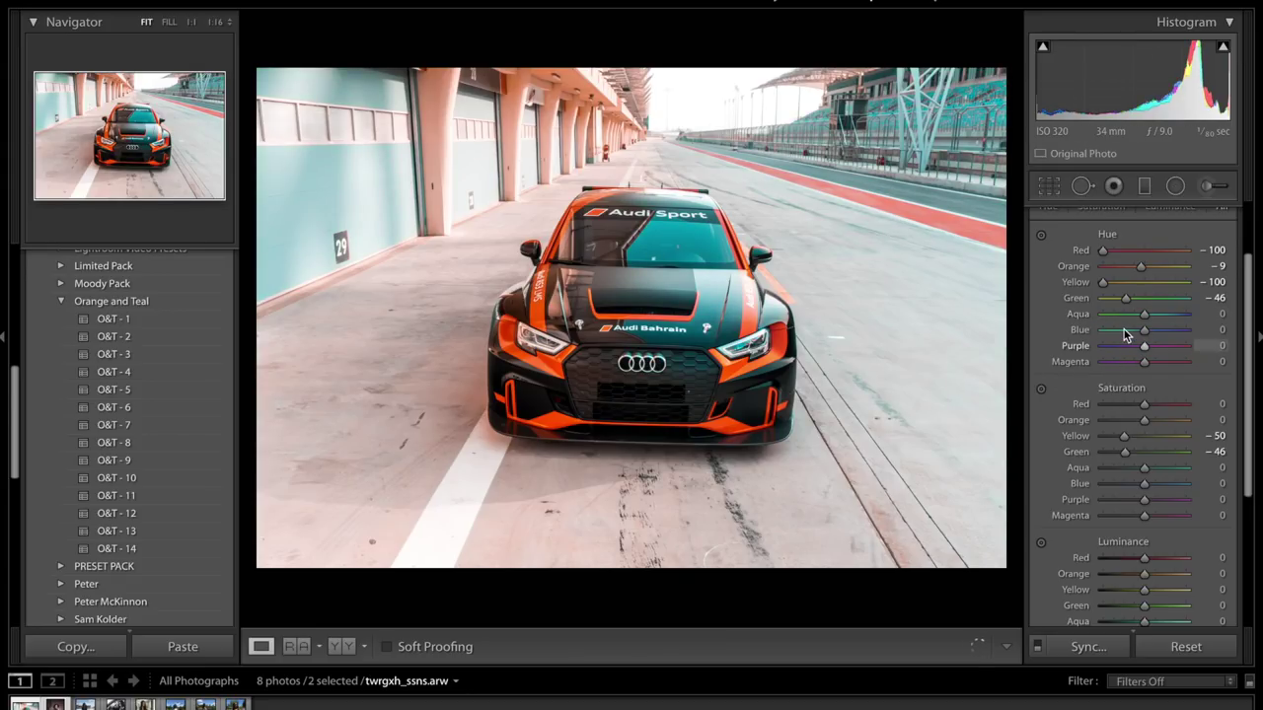
Compare the Aqua Hue at 0 and -54, settle on -54, and set the Blue Hue to +39.
{"action": "left_click_drag", "start_coordinate": [1141, 317], "coordinate": [1121, 320]}
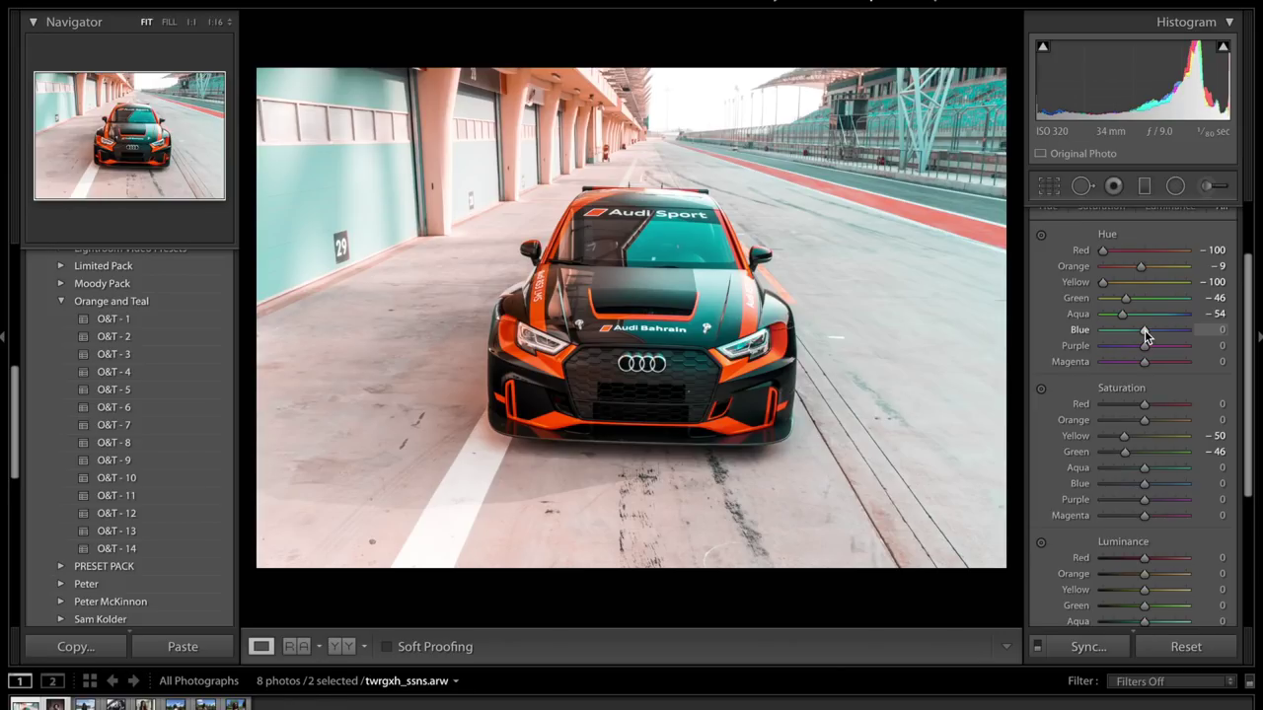
{"action": "left_click_drag", "start_coordinate": [1146, 330], "coordinate": [1159, 330]}
{"action": "double_click", "coordinate": [1078, 314]}
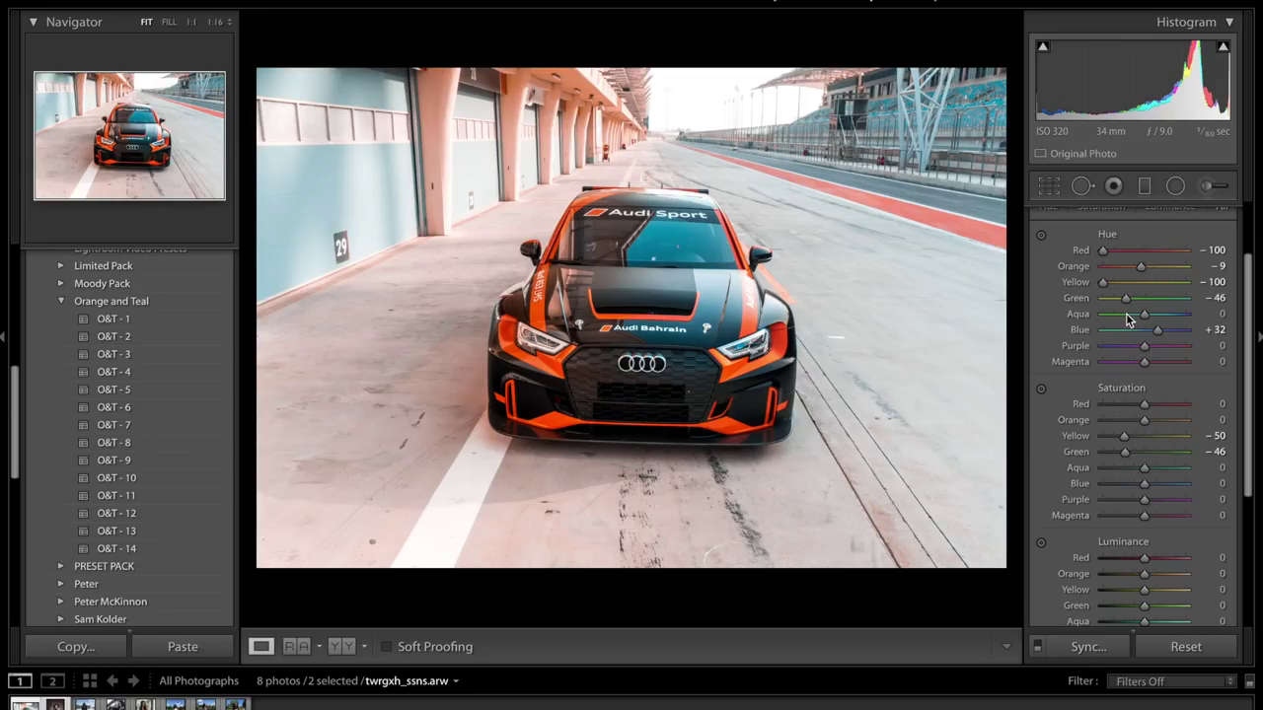
{"action": "left_click", "coordinate": [1126, 314]}
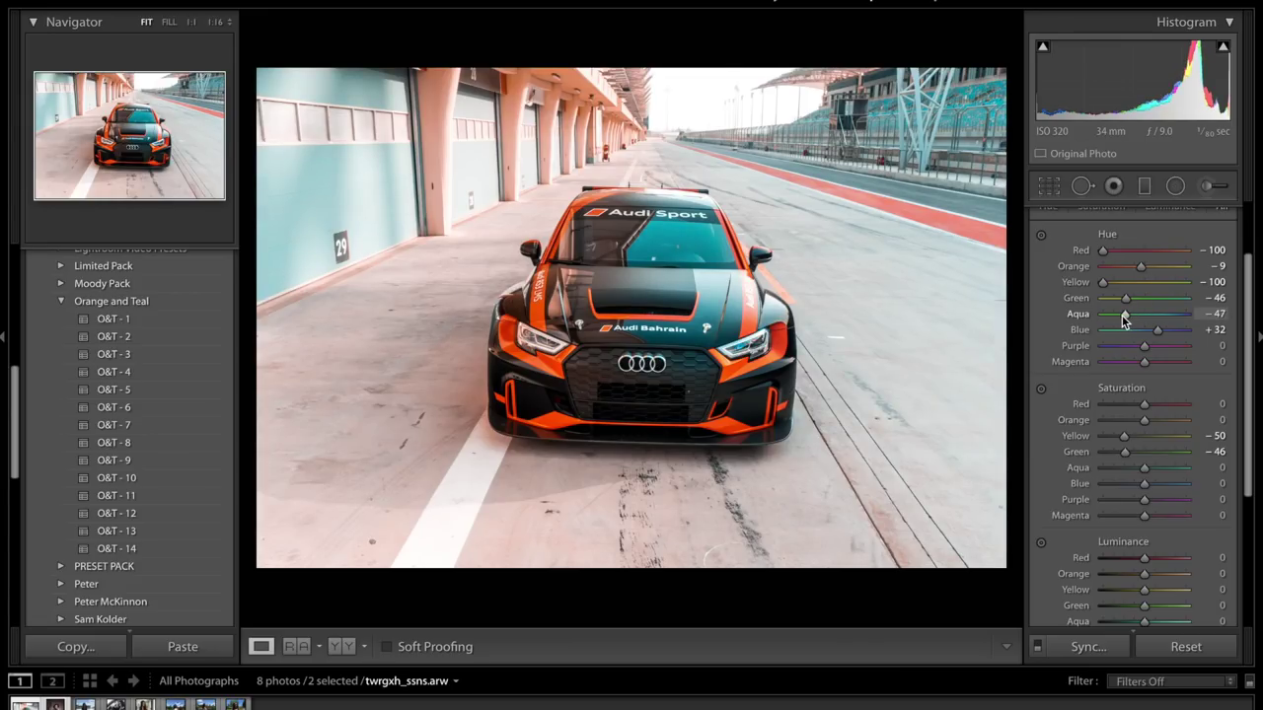
{"action": "left_click_drag", "start_coordinate": [1123, 316], "coordinate": [1121, 316]}
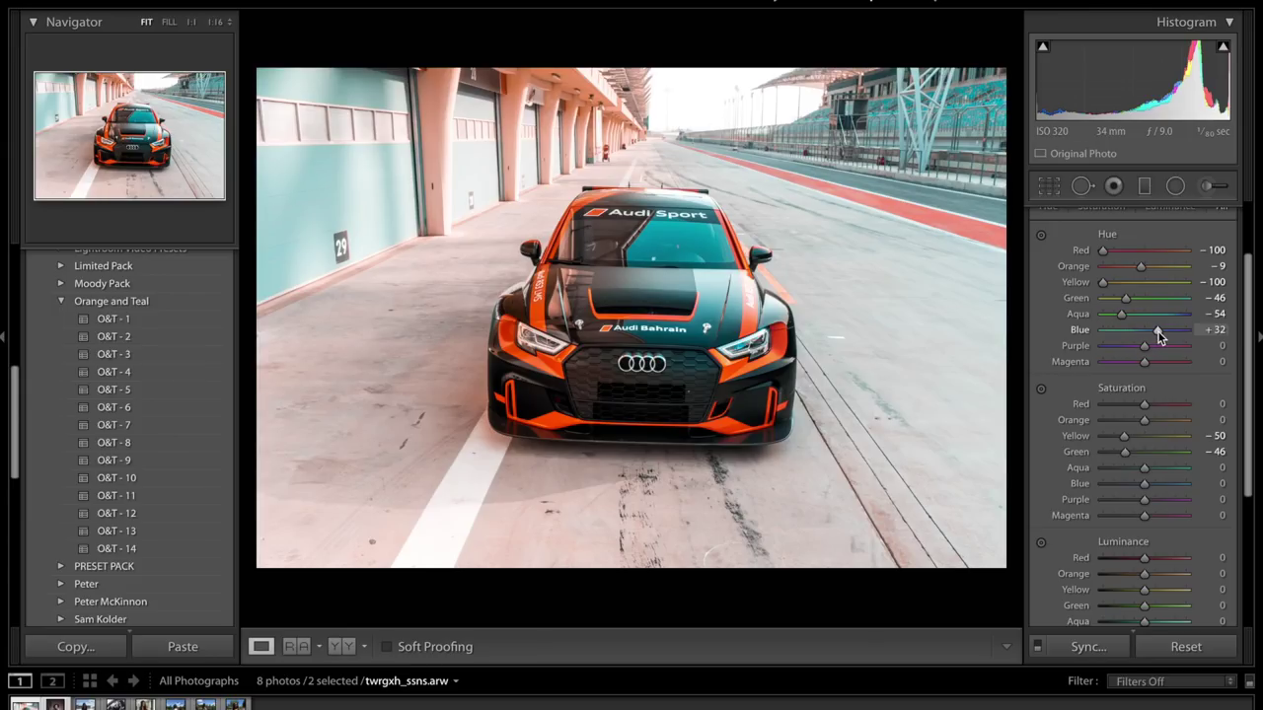
{"action": "left_click_drag", "start_coordinate": [1161, 331], "coordinate": [1160, 330]}
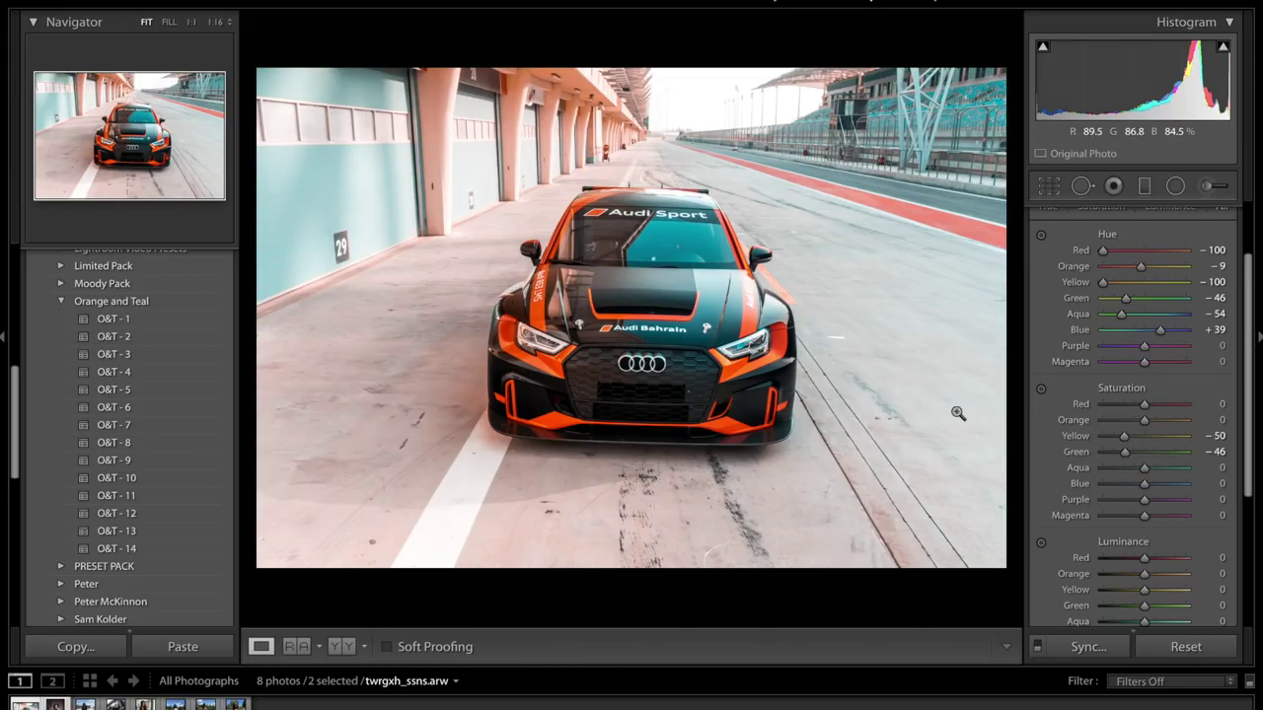
Raise the Red Saturation to +59 and compare the edited photo with its original version.
{"action": "scroll", "coordinate": [1141, 353], "scroll_direction": "down", "scroll_amount": 1}
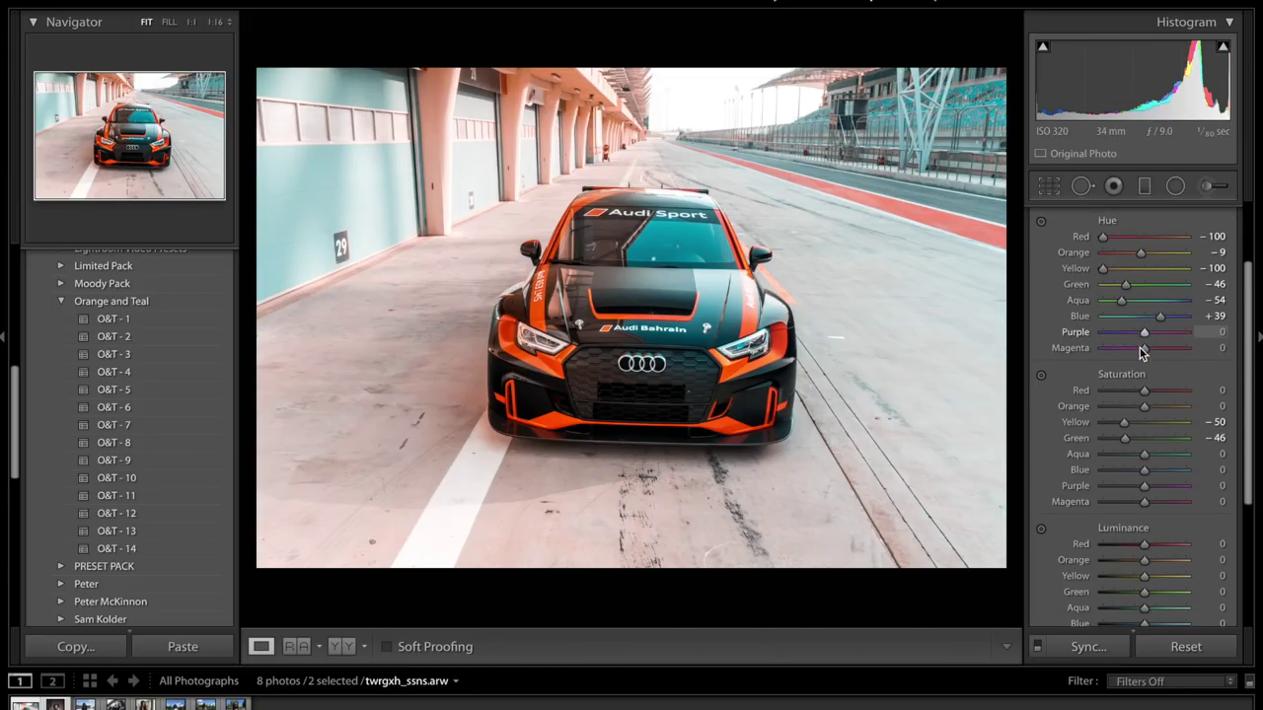
{"action": "scroll", "coordinate": [1142, 353], "scroll_direction": "down", "scroll_amount": 2}
{"action": "scroll", "coordinate": [1142, 335], "scroll_direction": "up", "scroll_amount": 2}
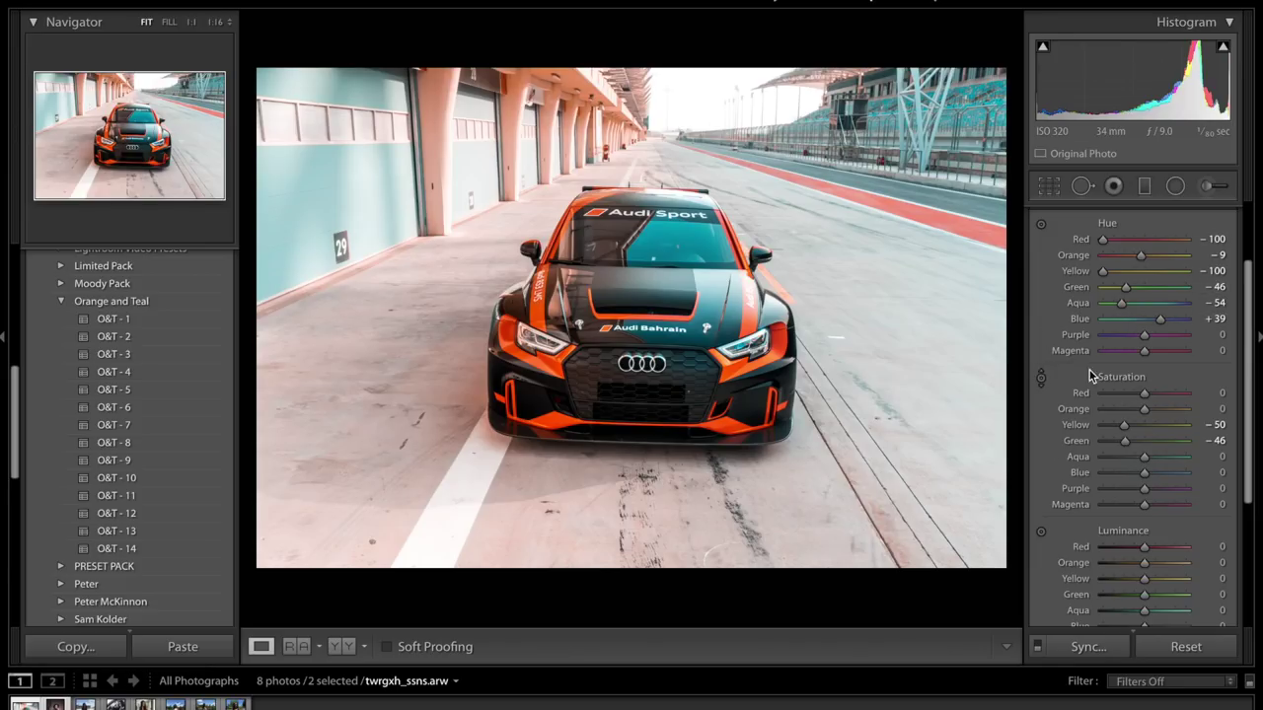
{"action": "scroll", "coordinate": [1095, 380], "scroll_direction": "down", "scroll_amount": 5}
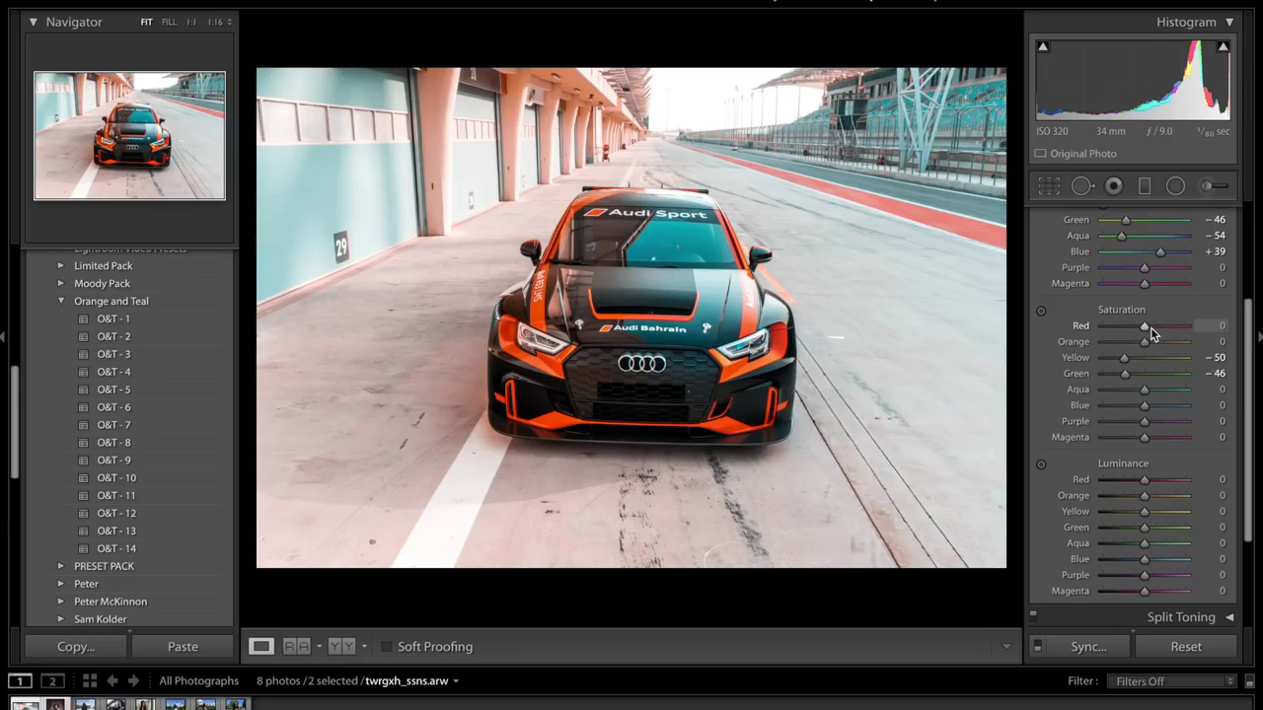
{"action": "left_click_drag", "start_coordinate": [1158, 333], "coordinate": [1170, 332]}
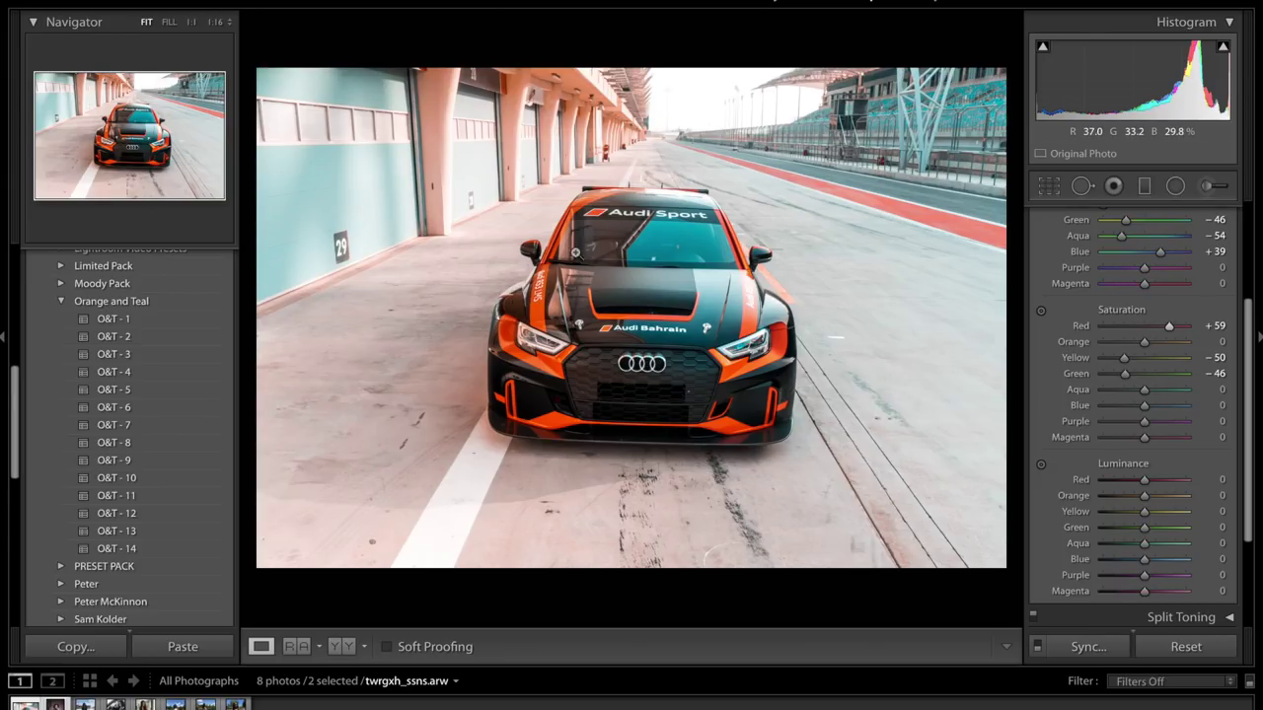
{"action": "key", "text": "backslash"}
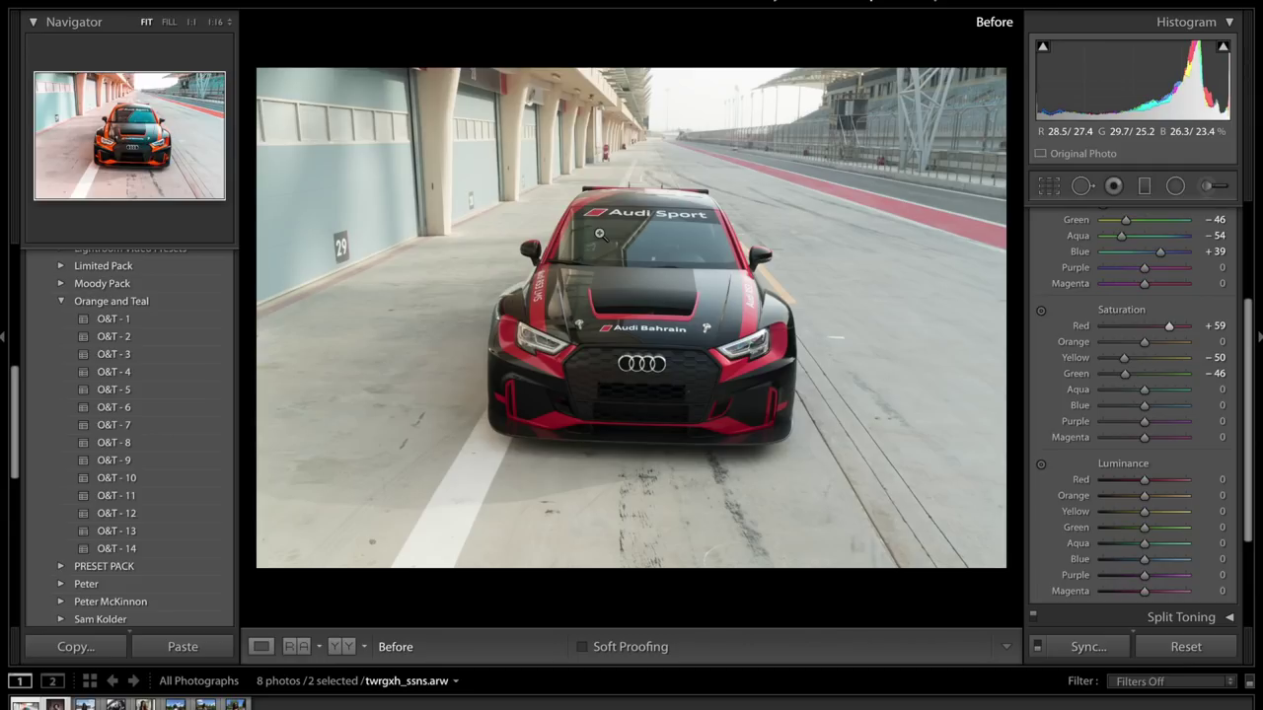
{"action": "key", "text": "backslash"}
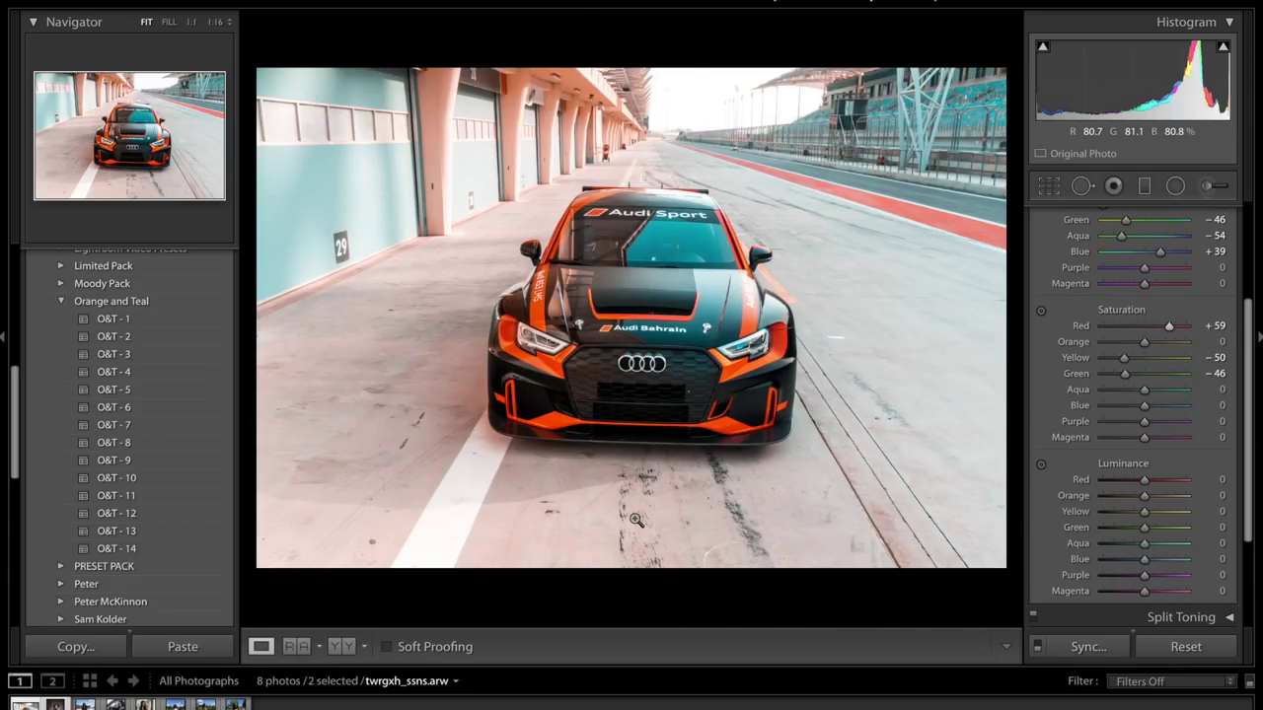
{"action": "key", "text": "backslash"}
{"action": "key", "text": "backslash"}
{"action": "key", "text": "backslash"}
{"action": "key", "text": "backslash"}
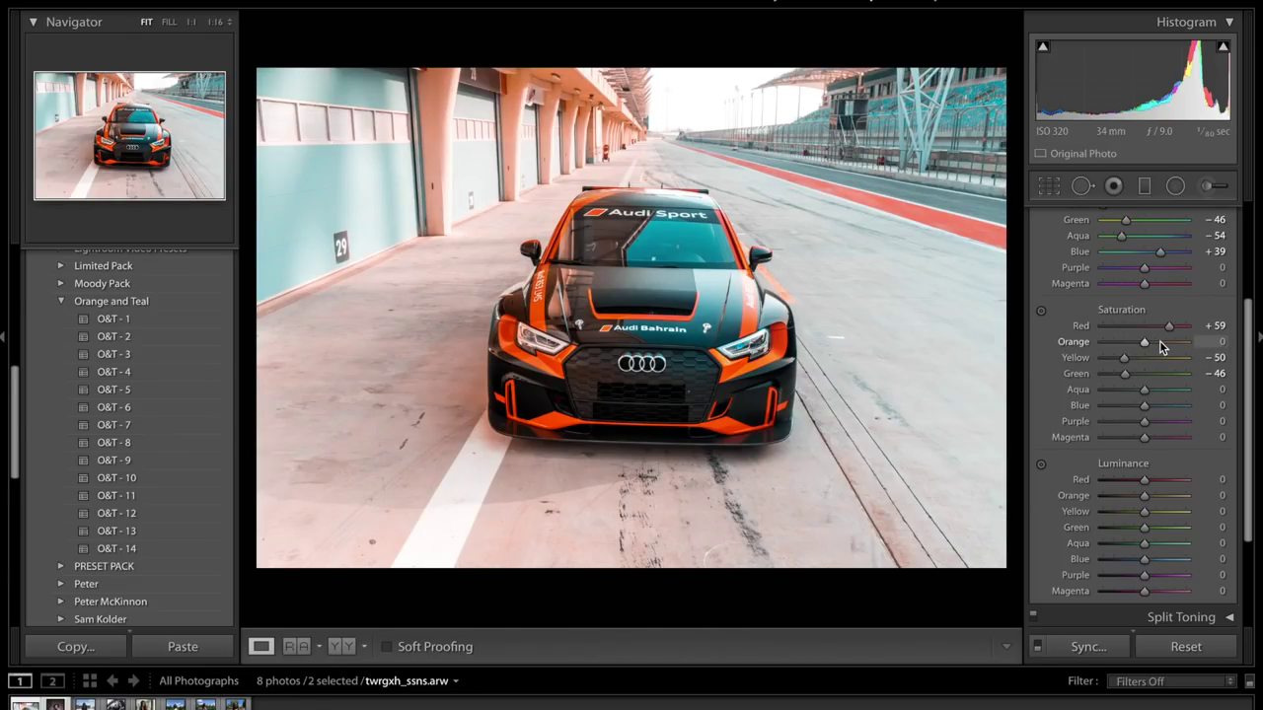
Set the Orange Saturation to +27 and Aqua Saturation to +49, and try the Blue Saturation at -27, -19, +25 and +62.
{"action": "left_click", "coordinate": [1159, 342]}
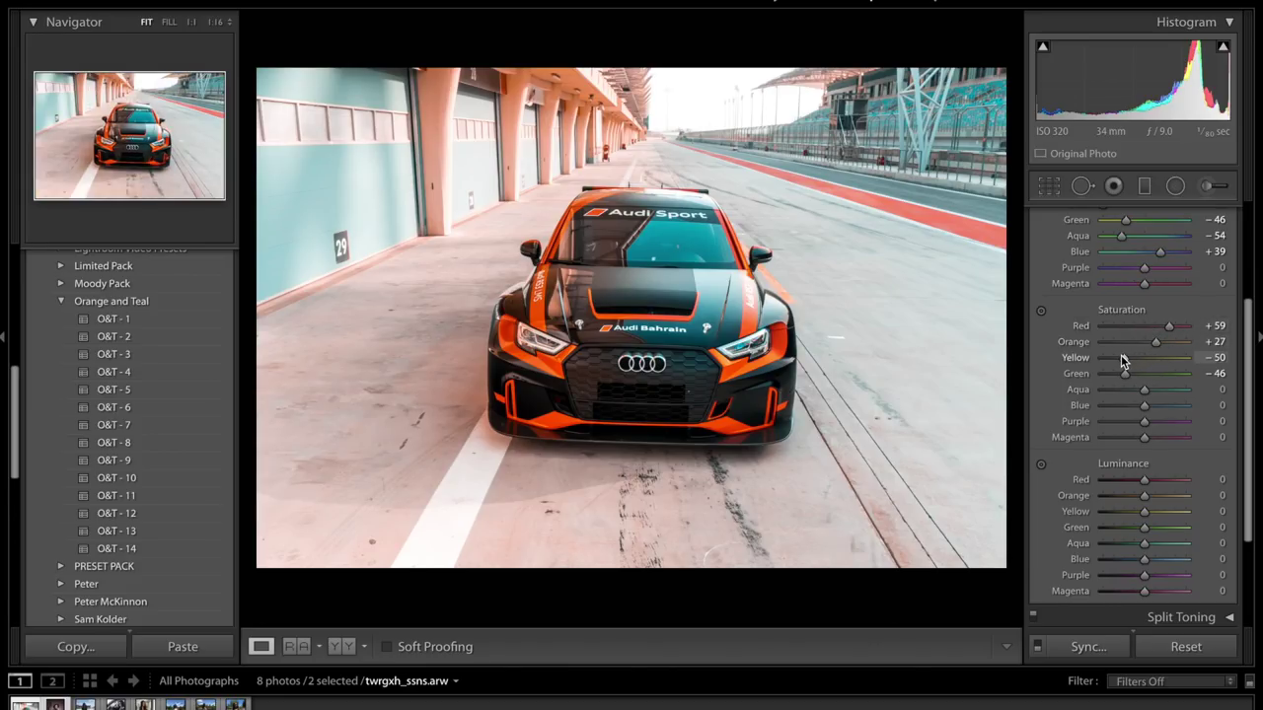
{"action": "left_click", "coordinate": [1165, 392]}
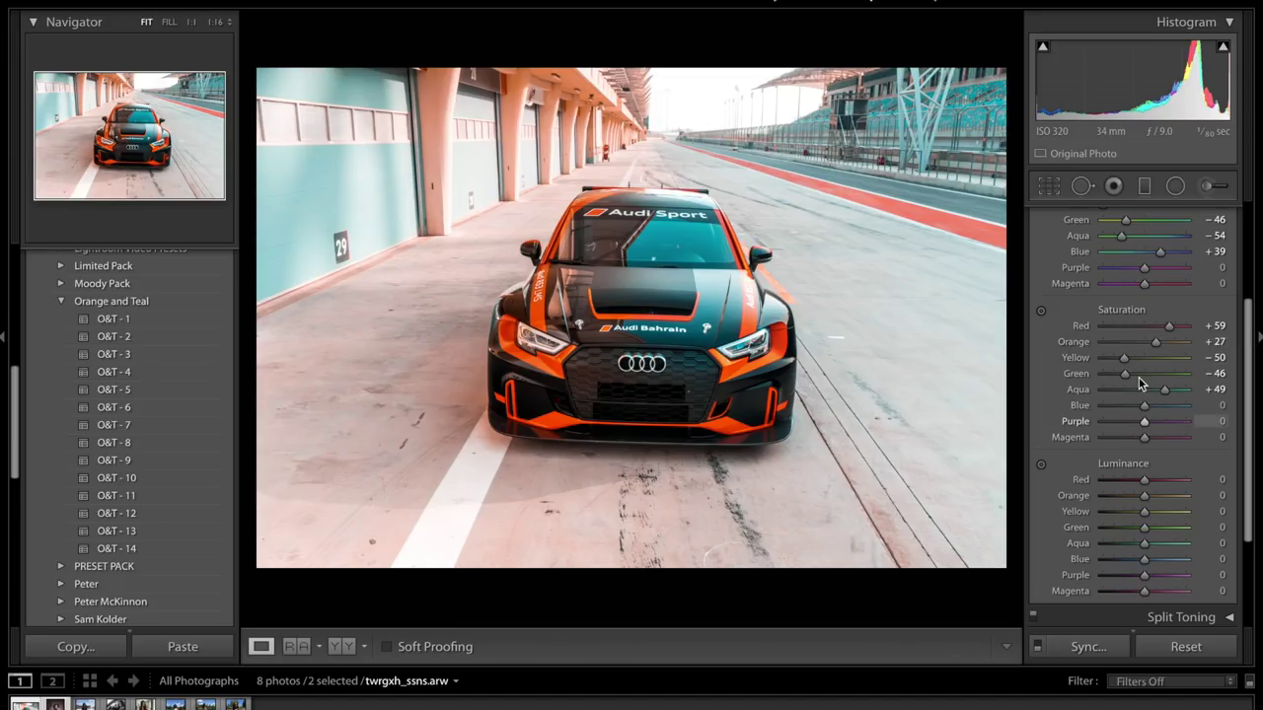
{"action": "left_click", "coordinate": [1133, 405]}
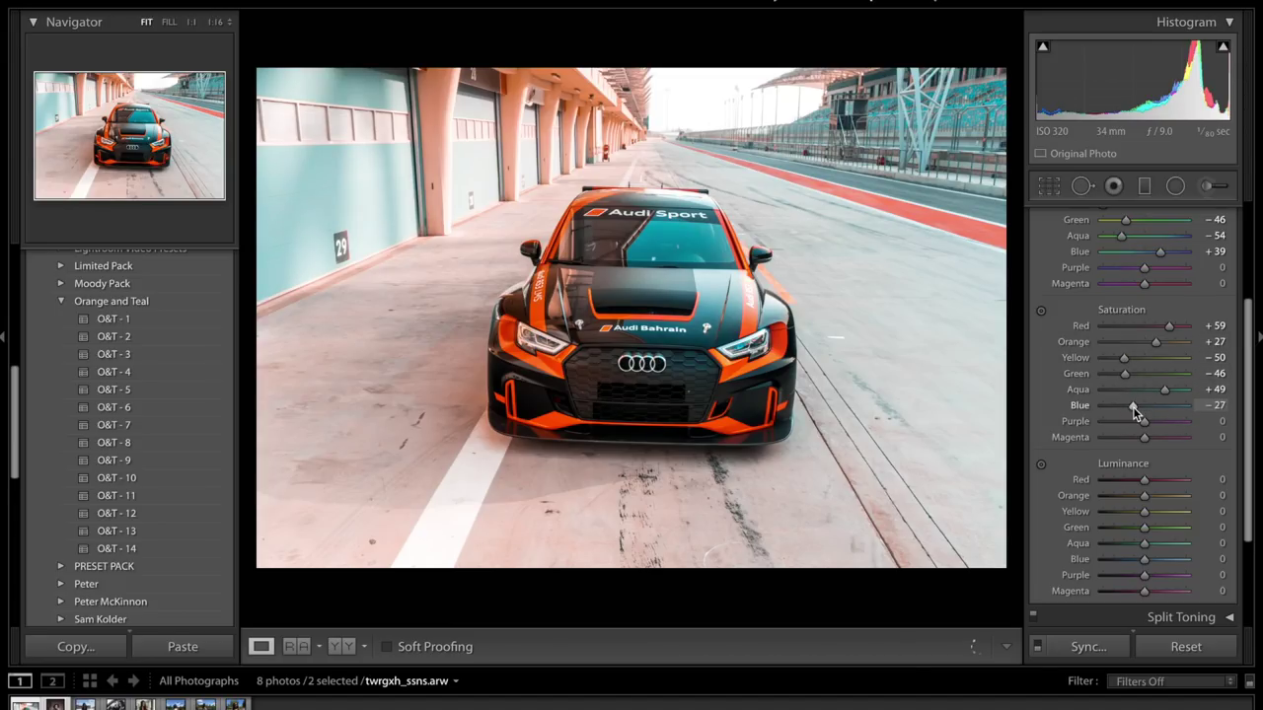
{"action": "left_click_drag", "start_coordinate": [1132, 407], "coordinate": [1137, 406]}
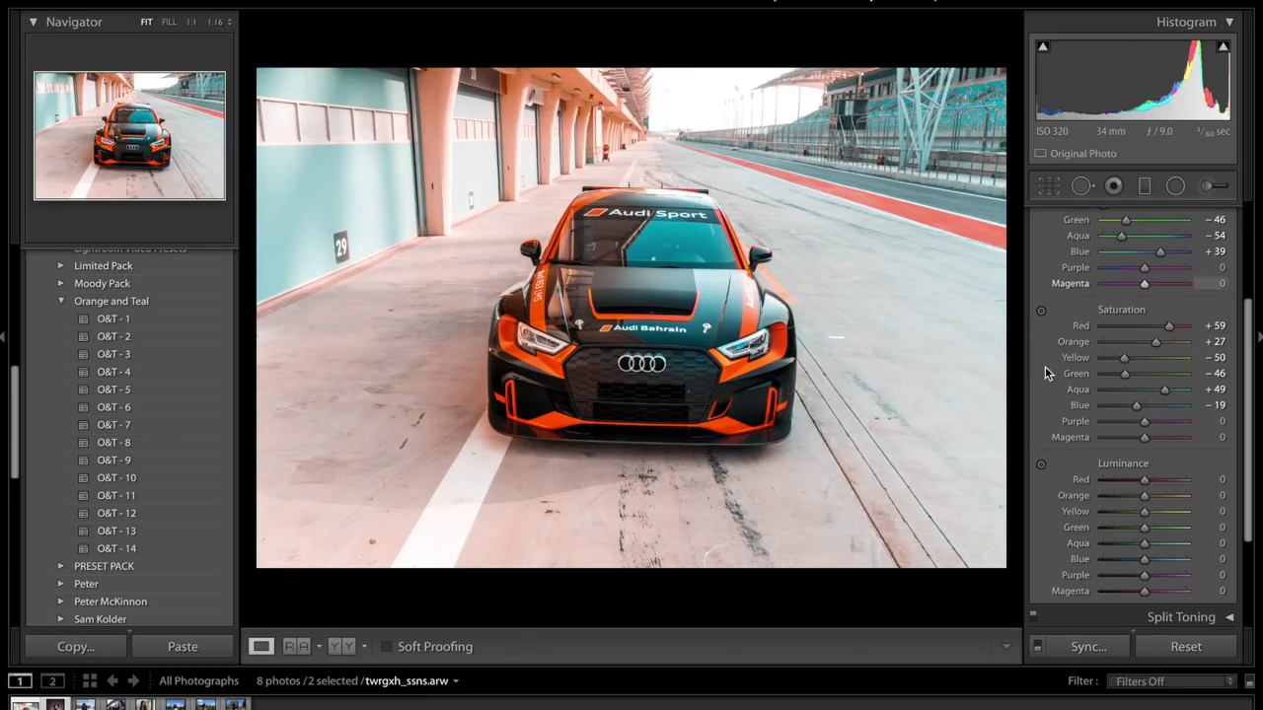
{"action": "left_click_drag", "start_coordinate": [1136, 406], "coordinate": [1203, 407]}
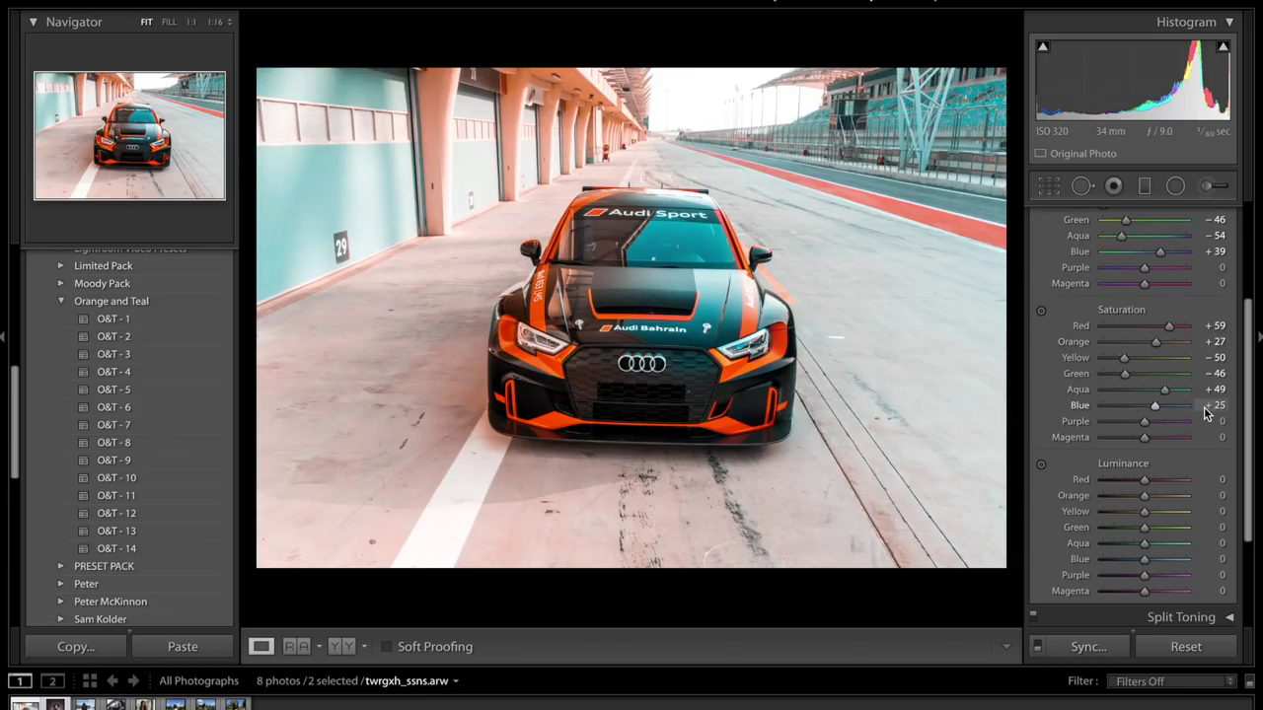
{"action": "left_click_drag", "start_coordinate": [1097, 410], "coordinate": [1170, 405]}
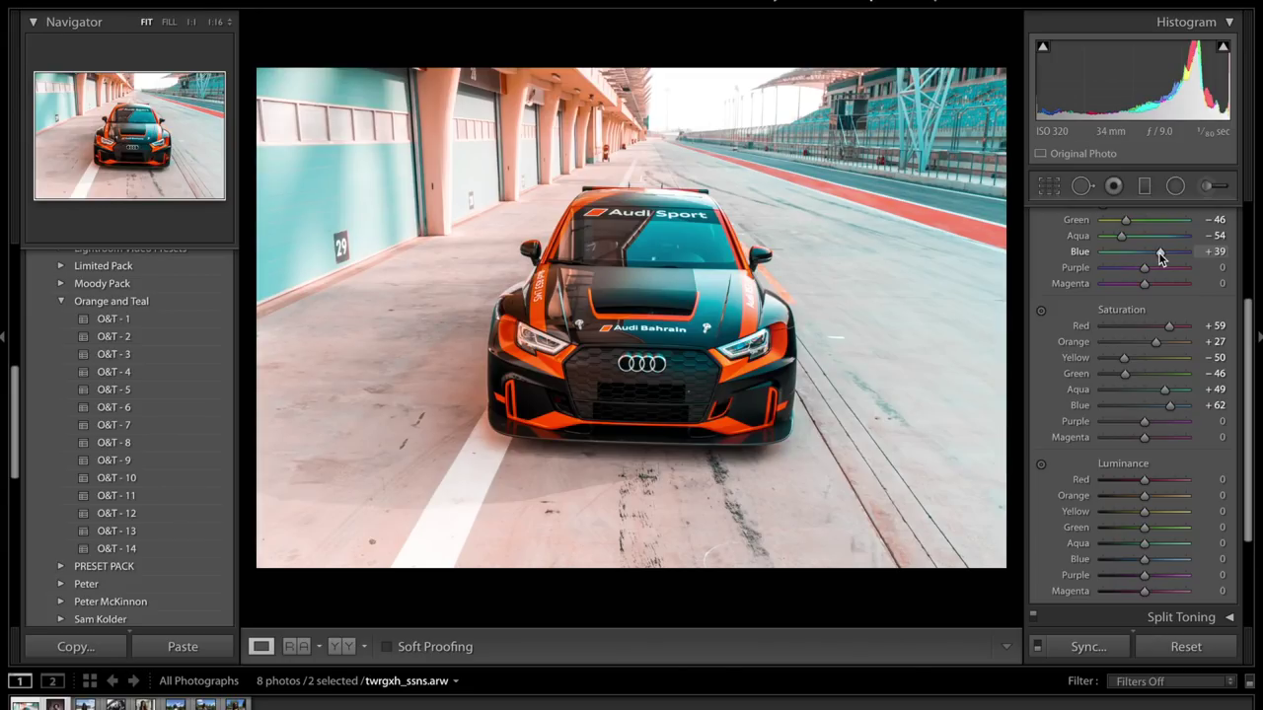
Try the Blue Hue at -45, undo it back to +39, and settle the Blue Saturation at -10.
{"action": "left_click_drag", "start_coordinate": [1159, 252], "coordinate": [1125, 254]}
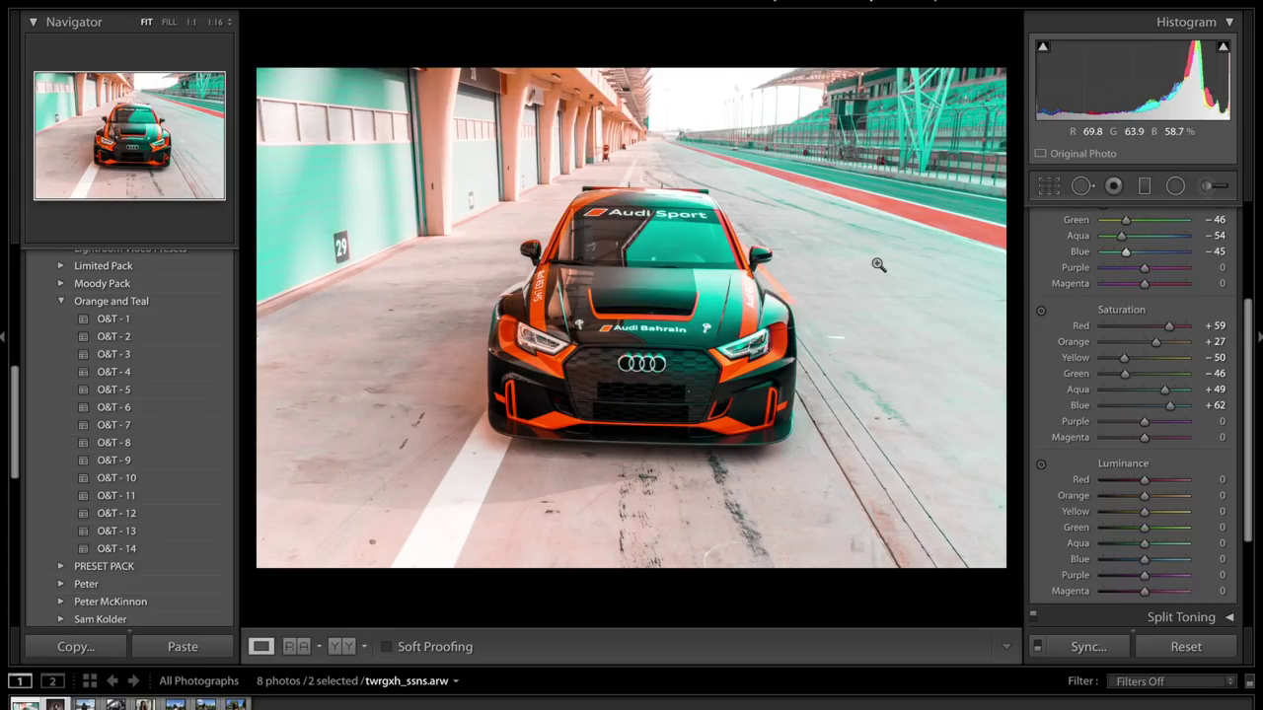
{"action": "key", "text": "ctrl+z"}
{"action": "key", "text": "ctrl+z"}
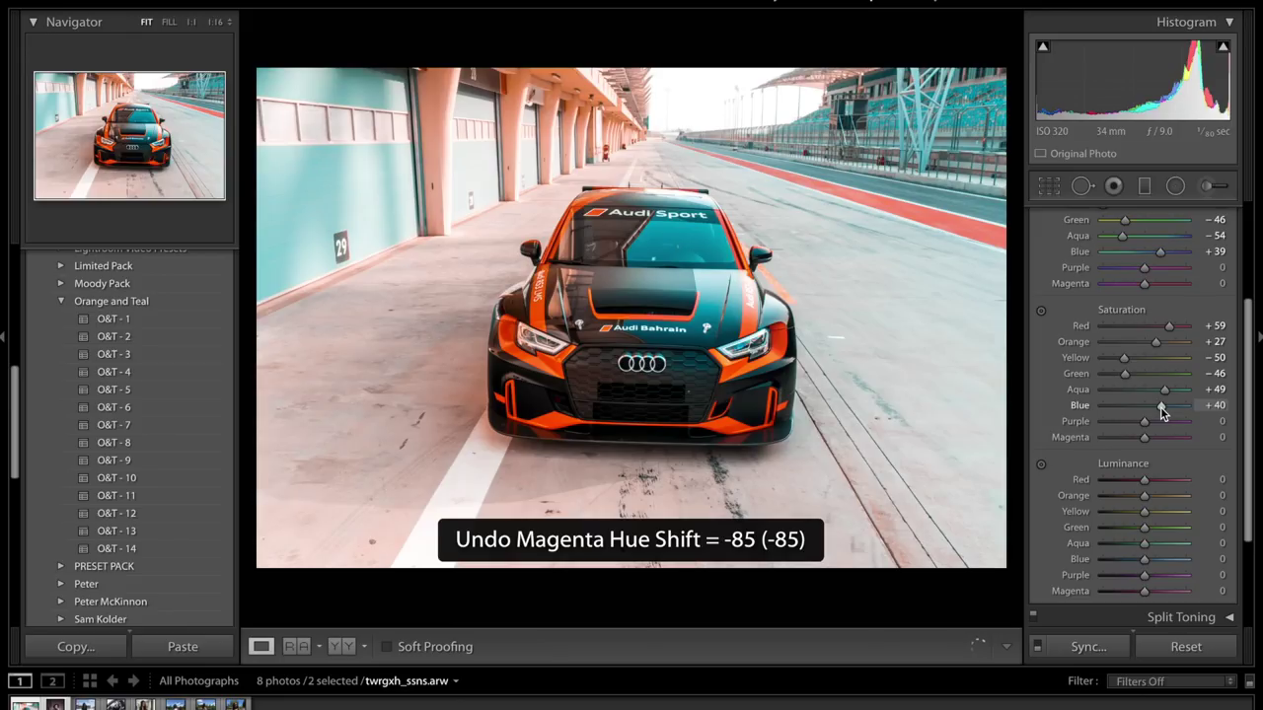
{"action": "left_click_drag", "start_coordinate": [1160, 406], "coordinate": [1142, 485]}
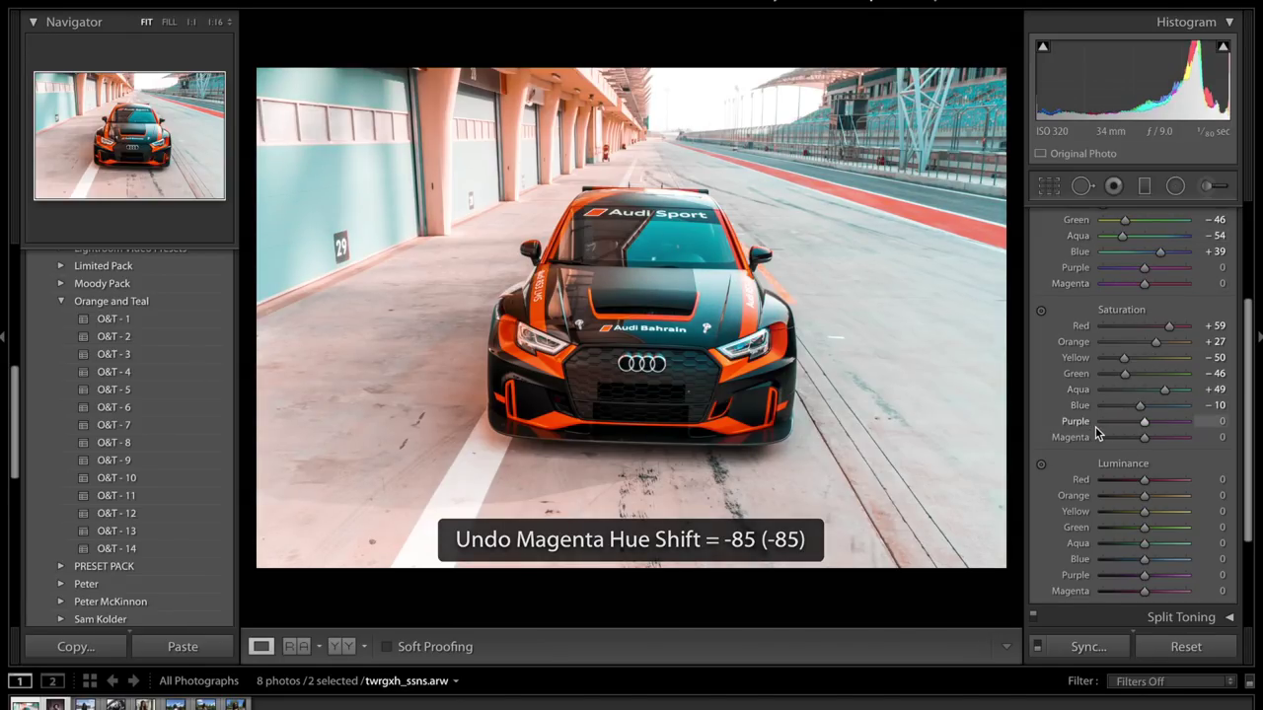
Set the Red Luminance to -30 and the Orange Luminance to +27.
{"action": "scroll", "coordinate": [1095, 426], "scroll_direction": "down", "scroll_amount": 2}
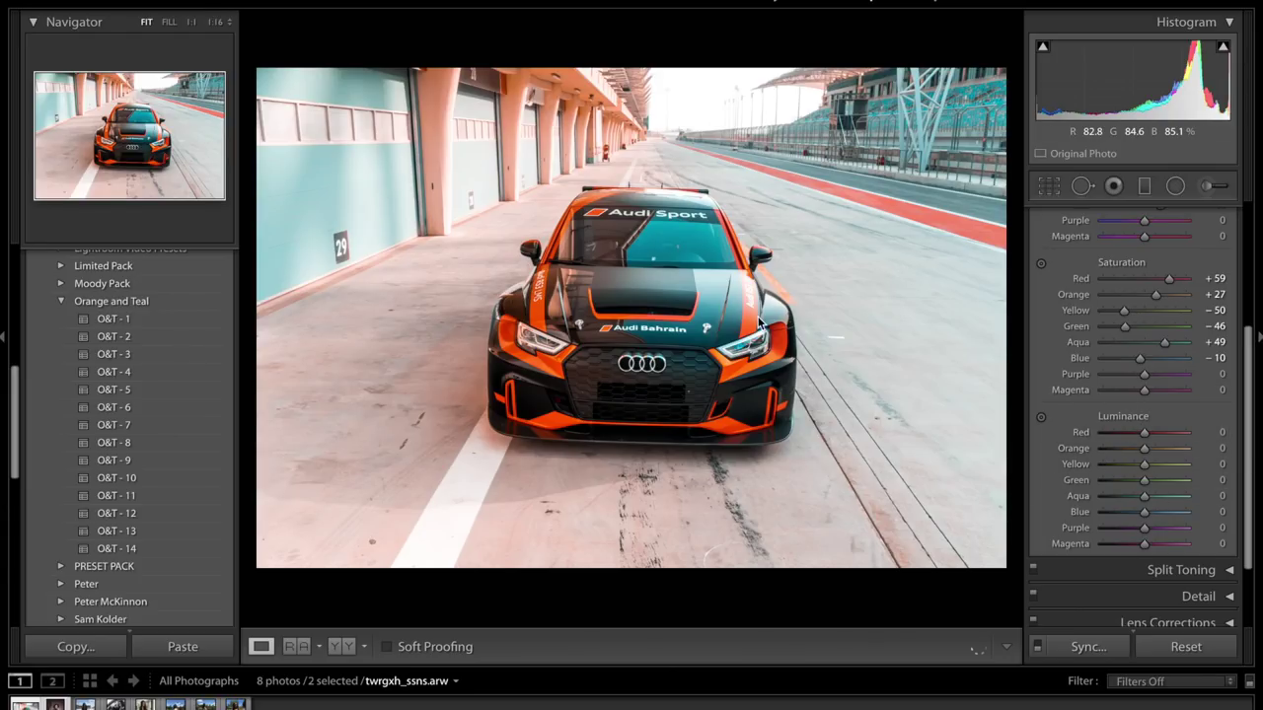
{"action": "left_click", "coordinate": [1170, 432]}
{"action": "left_click_drag", "start_coordinate": [1215, 430], "coordinate": [1133, 430]}
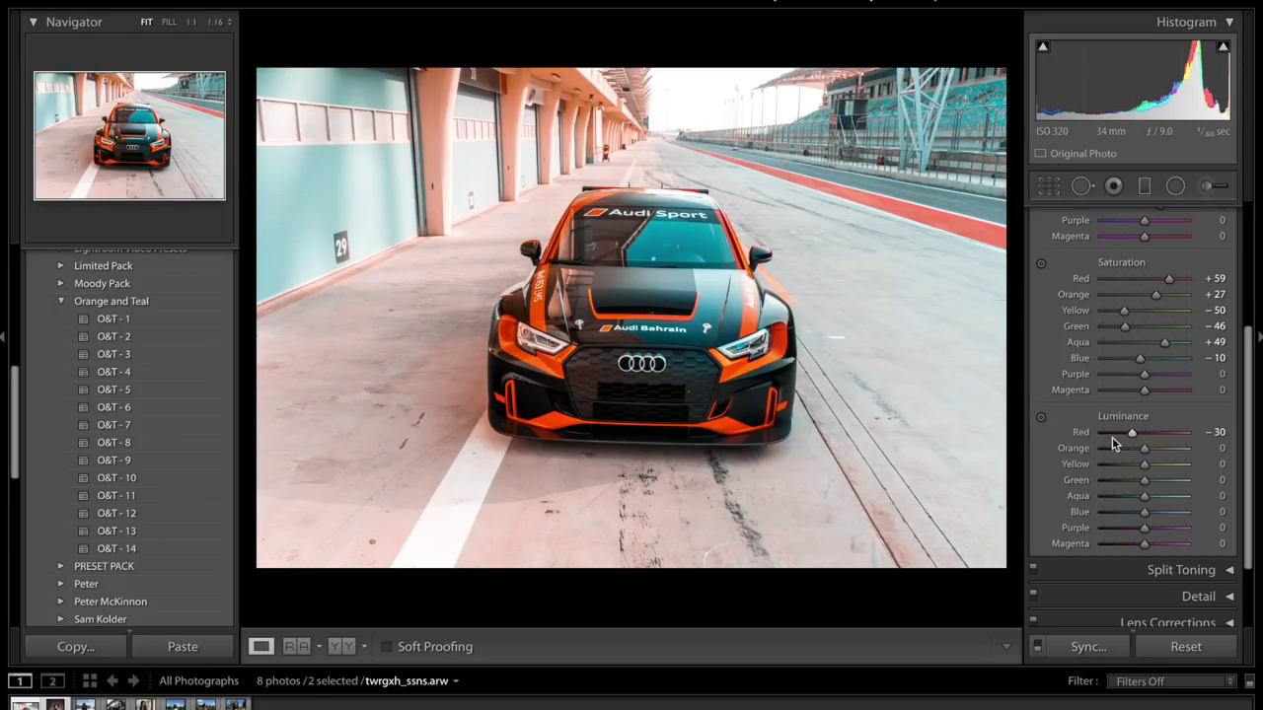
{"action": "mouse_move", "coordinate": [1160, 451]}
{"action": "left_mouse_down"}
{"action": "mouse_move", "coordinate": [1178, 440]}
{"action": "mouse_move", "coordinate": [1156, 449]}
{"action": "left_mouse_up"}
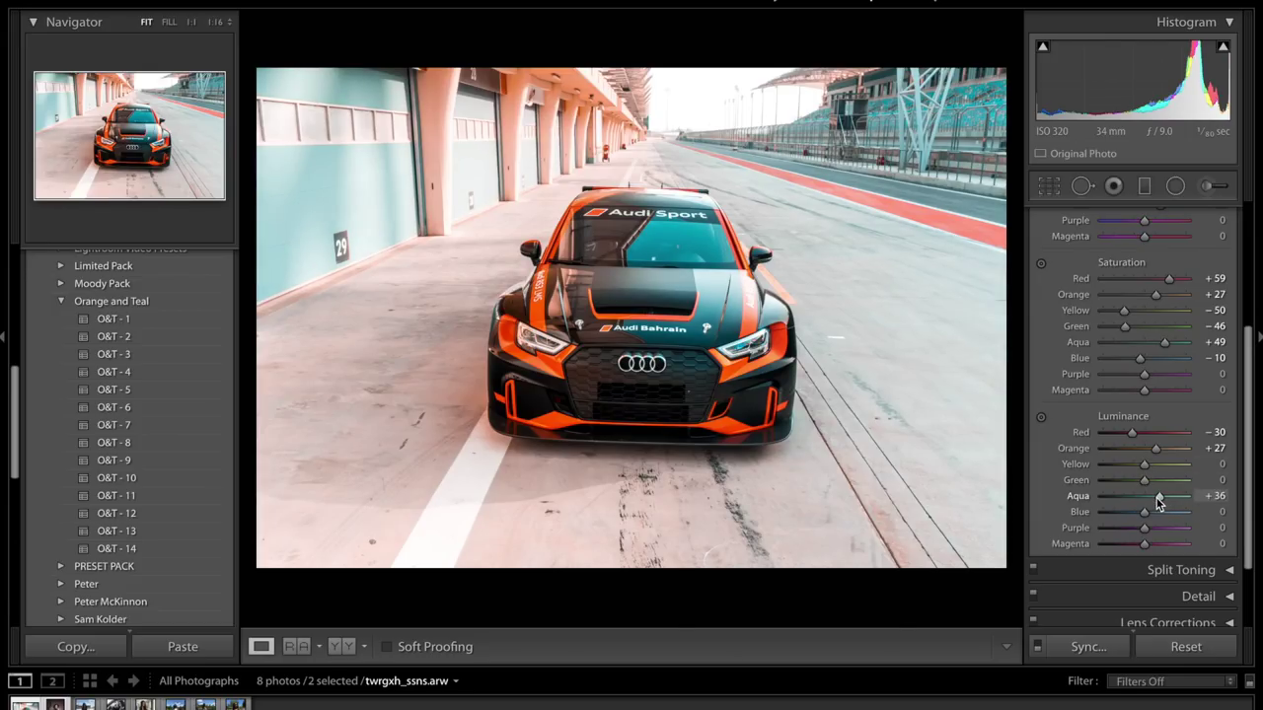
Try the Aqua Luminance at +36 and -27, settle it at -15, and set the Blue Luminance to +32.
{"action": "left_click_drag", "start_coordinate": [1157, 501], "coordinate": [1134, 501]}
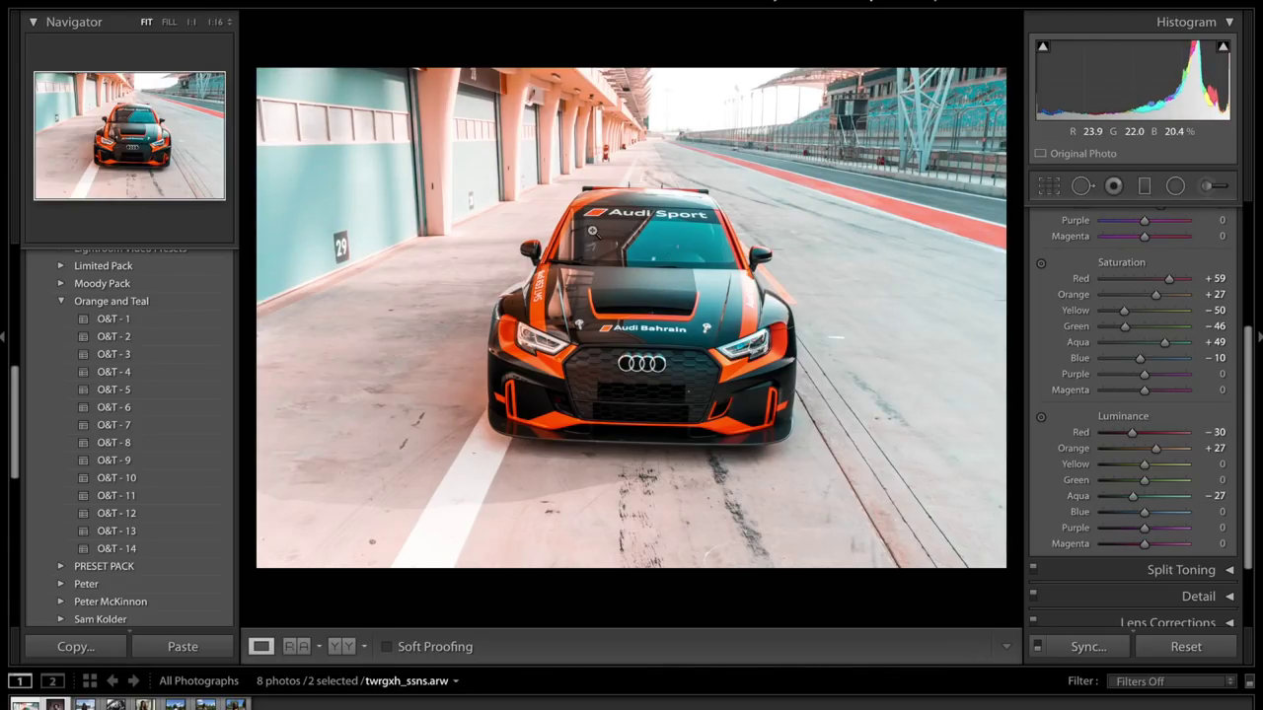
{"action": "left_click_drag", "start_coordinate": [1133, 496], "coordinate": [1167, 500]}
{"action": "left_click", "coordinate": [1138, 498]}
{"action": "left_click", "coordinate": [1161, 512]}
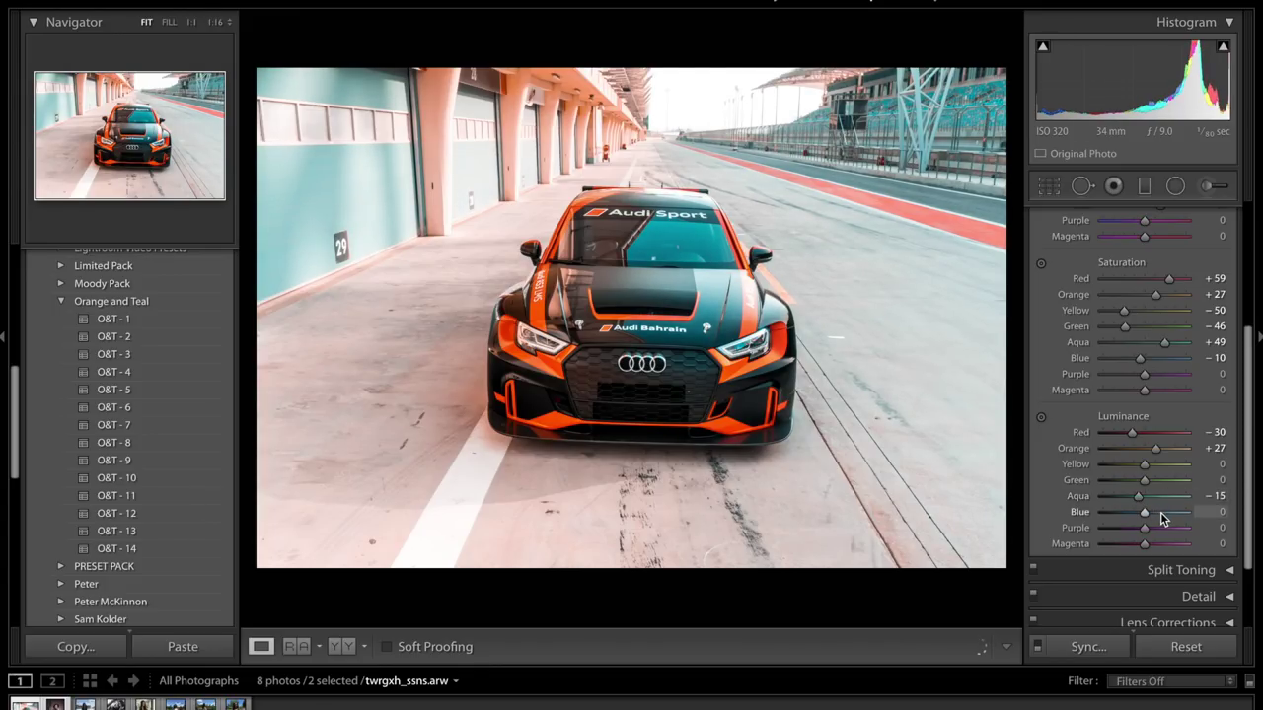
{"action": "left_click_drag", "start_coordinate": [1159, 512], "coordinate": [1156, 514]}
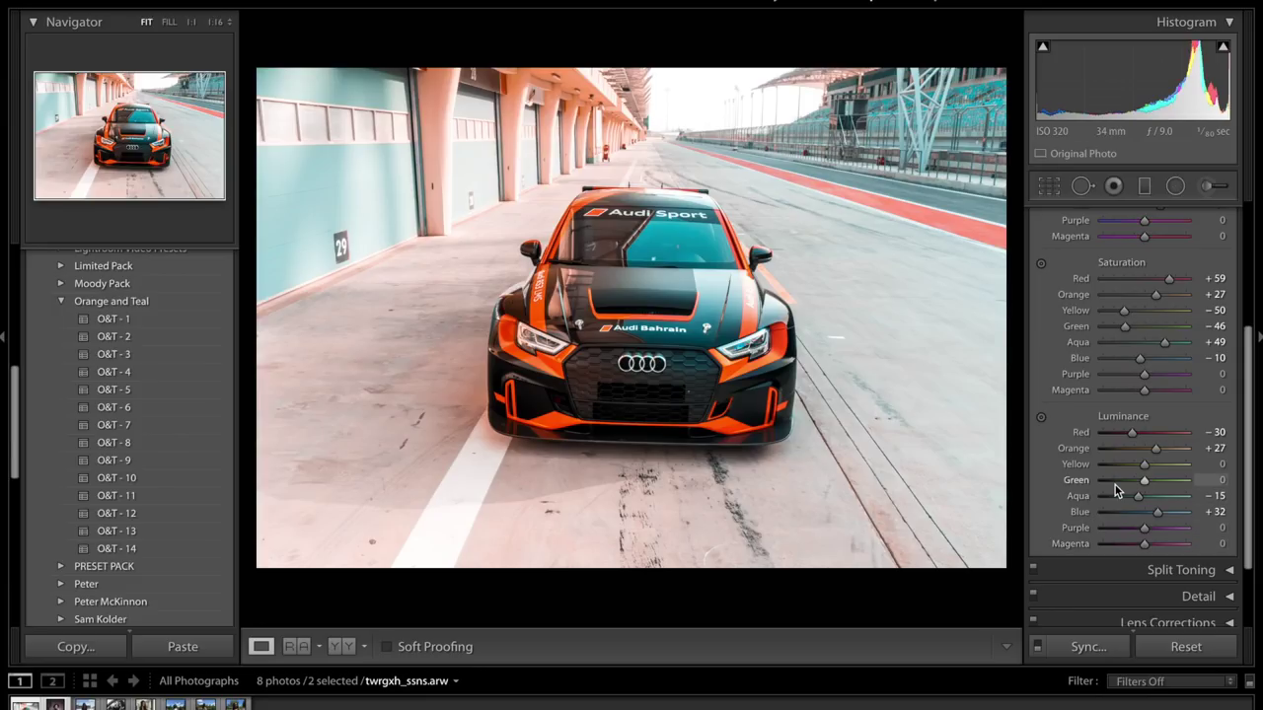
Set the Split Toning Highlights Hue to 188 and Saturation to 14, and compare the photo with and without the split toning.
{"action": "scroll", "coordinate": [1114, 488], "scroll_direction": "up", "scroll_amount": 3}
{"action": "scroll", "coordinate": [1115, 488], "scroll_direction": "up", "scroll_amount": 3}
{"action": "left_click", "coordinate": [1230, 245]}
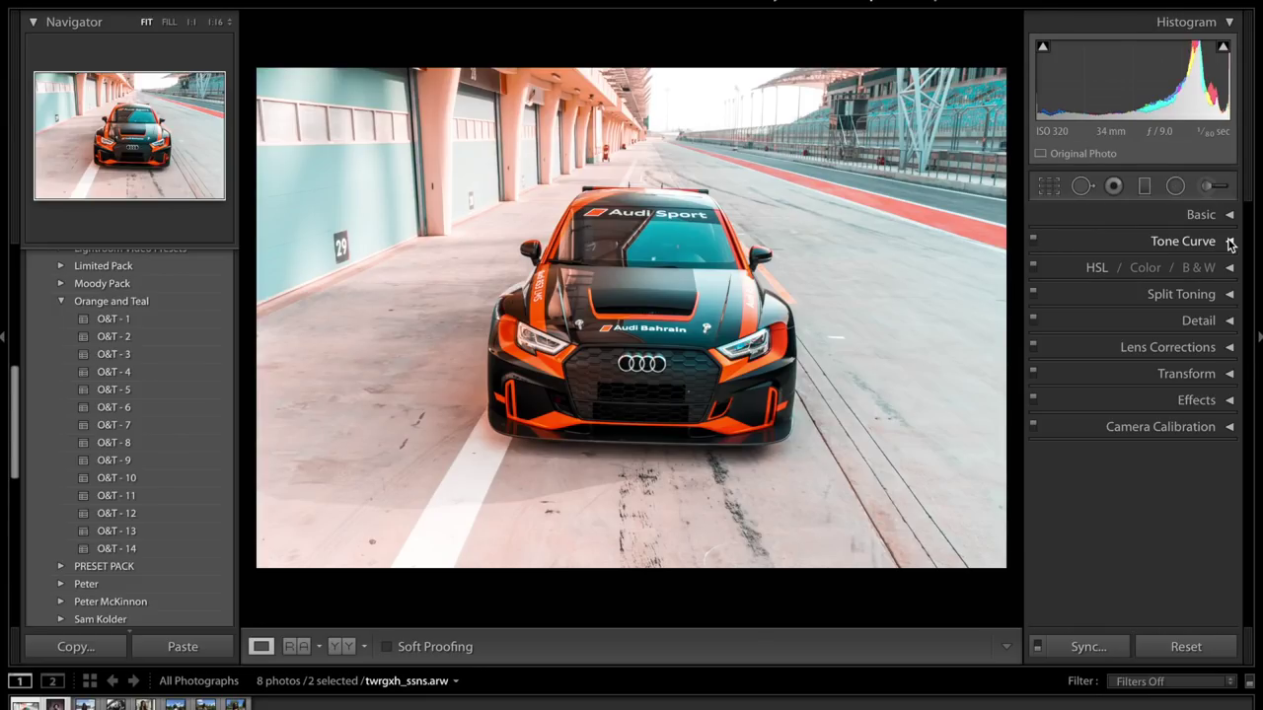
{"action": "left_click", "coordinate": [1184, 304]}
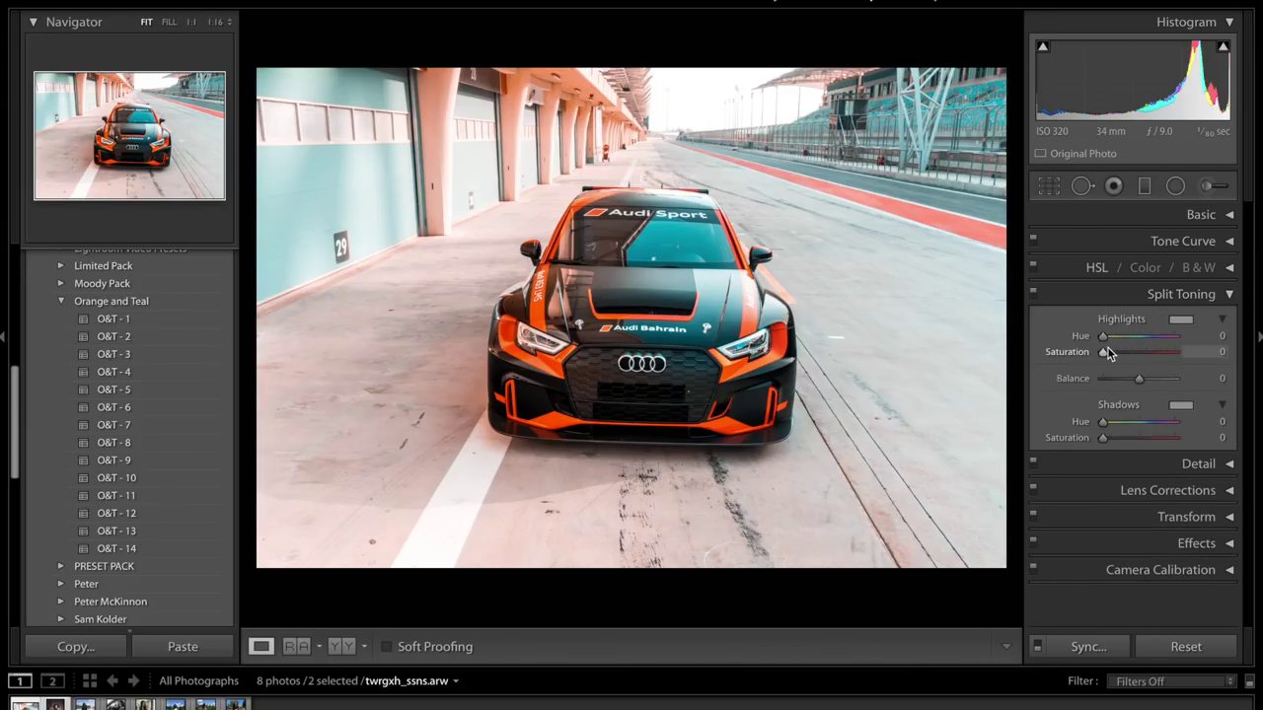
{"action": "key", "text": "alt"}
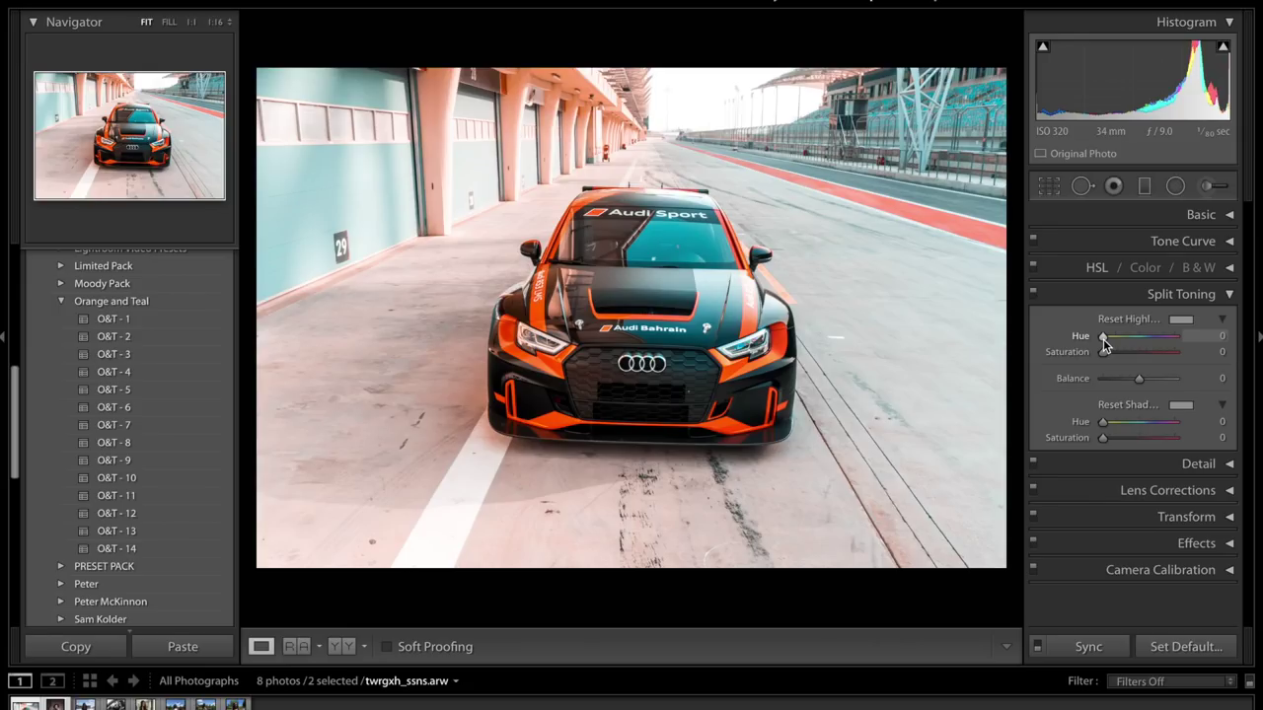
{"action": "mouse_move", "coordinate": [1103, 337]}
{"action": "left_mouse_down"}
{"action": "mouse_move", "coordinate": [1141, 352]}
{"action": "mouse_move", "coordinate": [1112, 352]}
{"action": "left_mouse_up"}
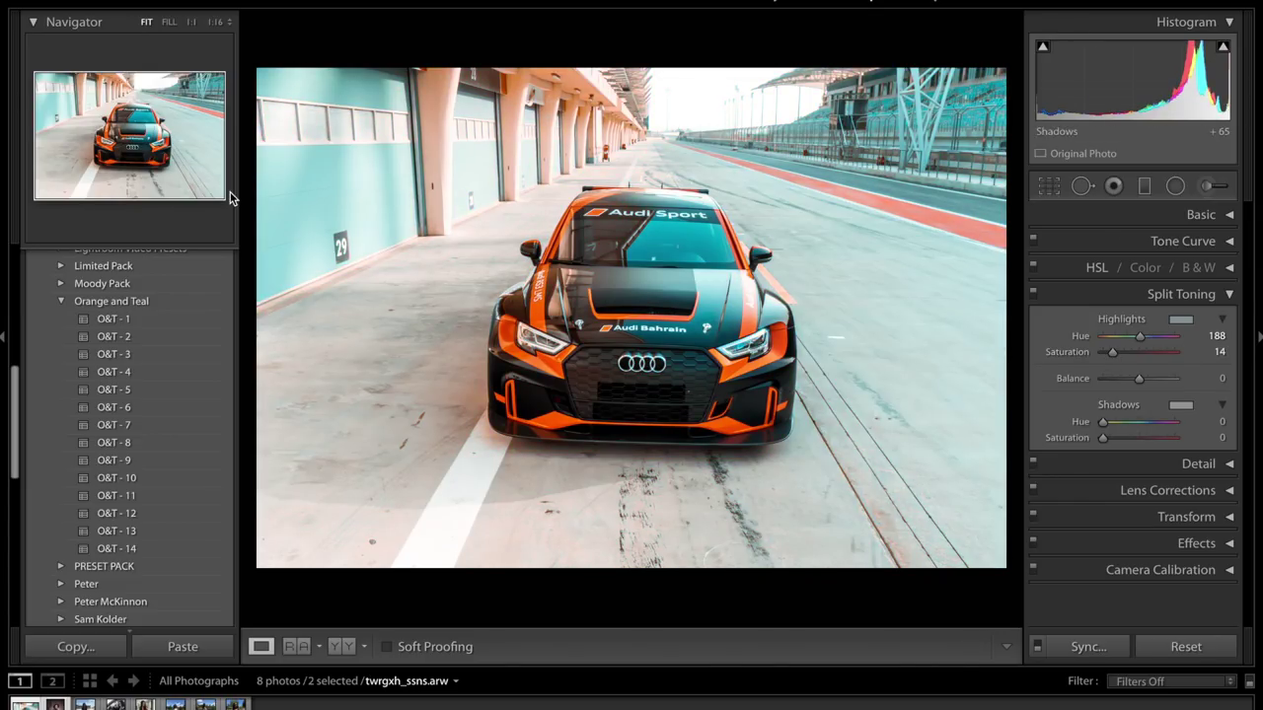
{"action": "left_click", "coordinate": [1032, 295]}
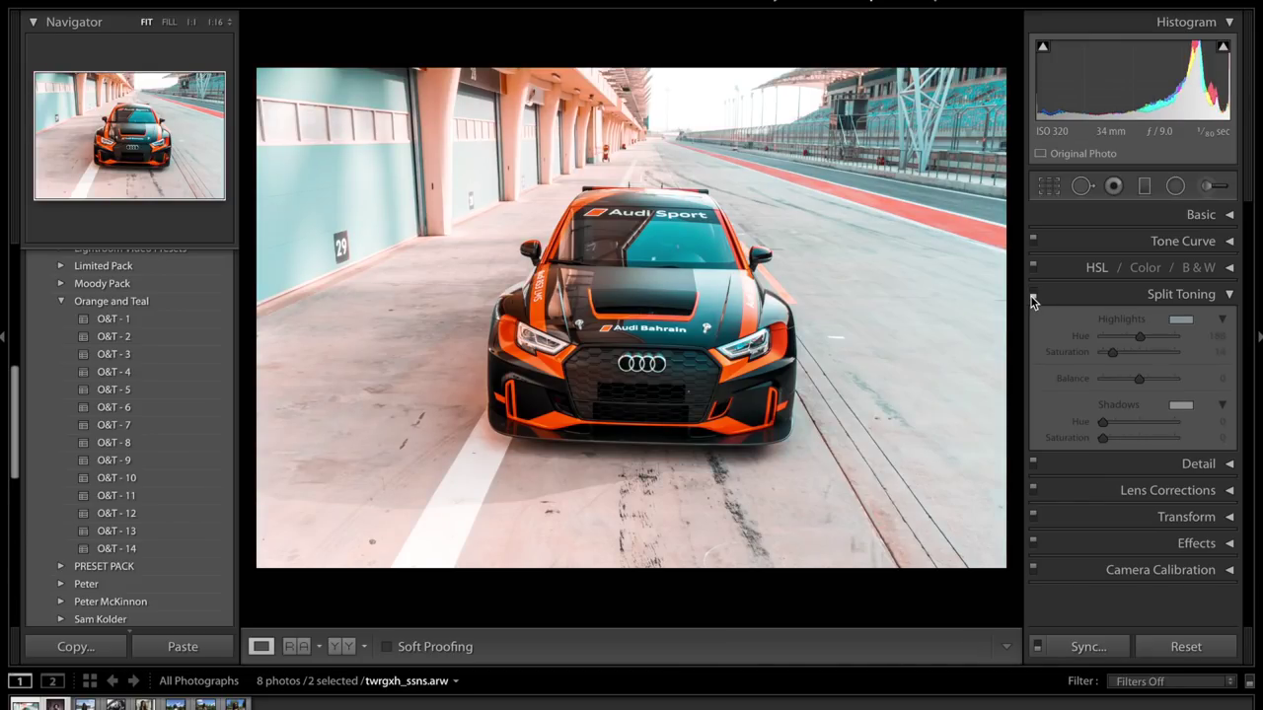
{"action": "left_click", "coordinate": [1032, 295]}
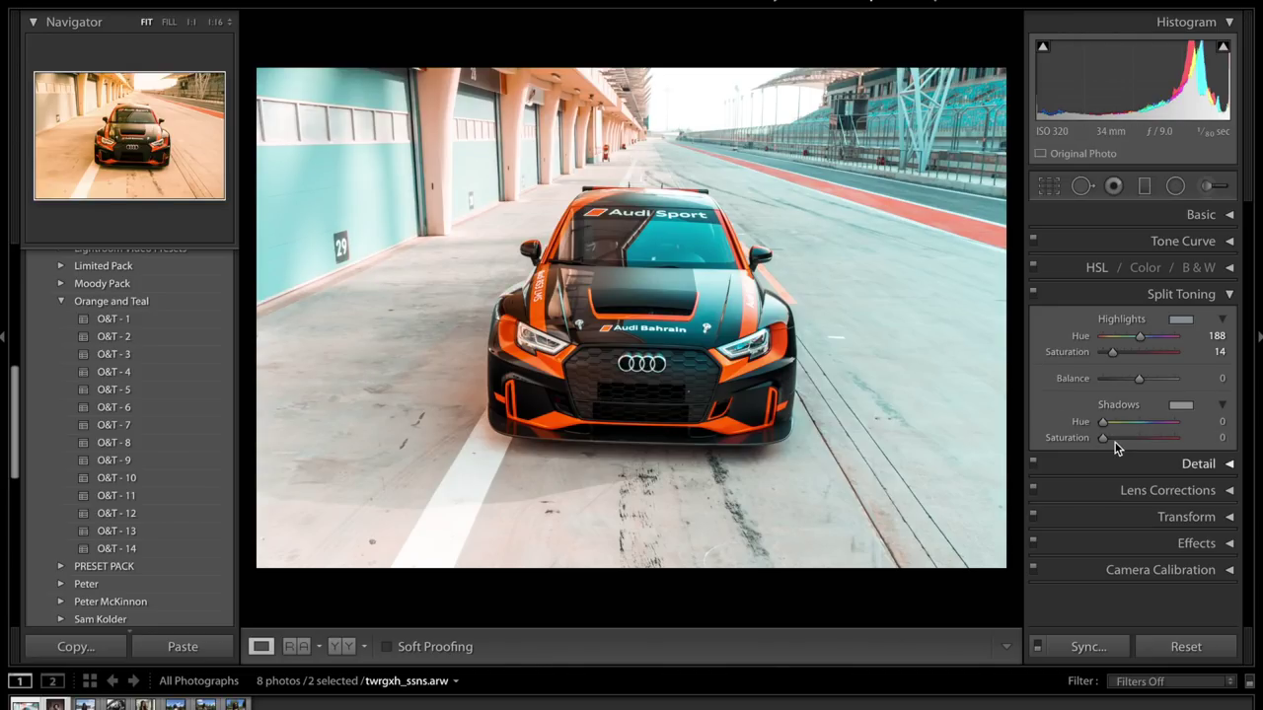
Set the Split Toning Shadows Saturation to 15 and Hue to 250, and compare the photo with and without the split toning.
{"action": "left_click_drag", "start_coordinate": [1112, 439], "coordinate": [1220, 424]}
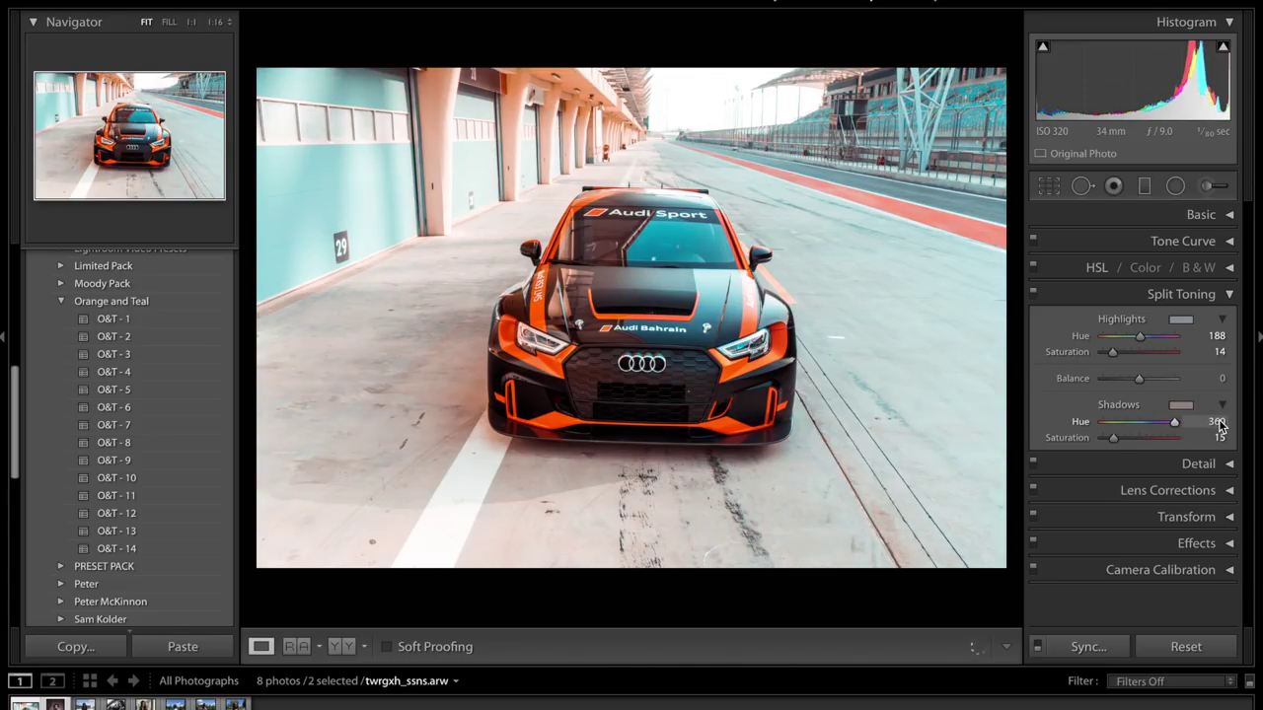
{"action": "left_click", "coordinate": [1218, 423]}
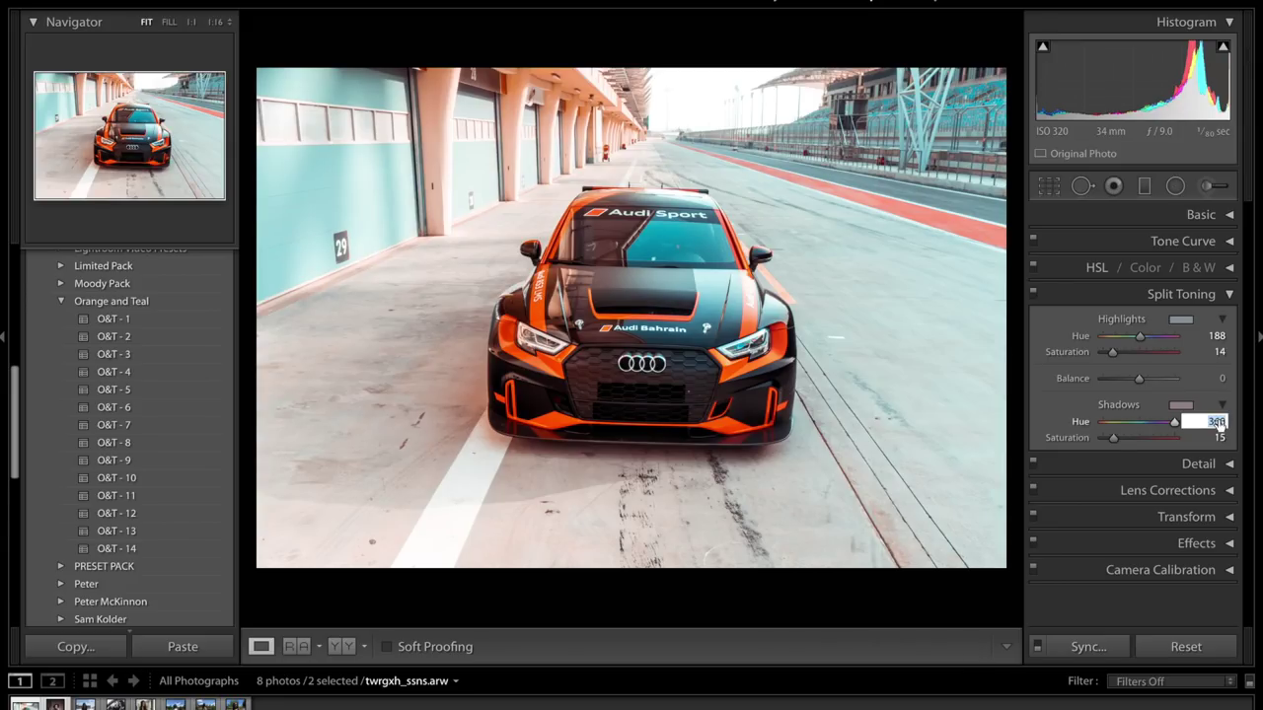
{"action": "type", "text": "250"}
{"action": "key", "text": "Return"}
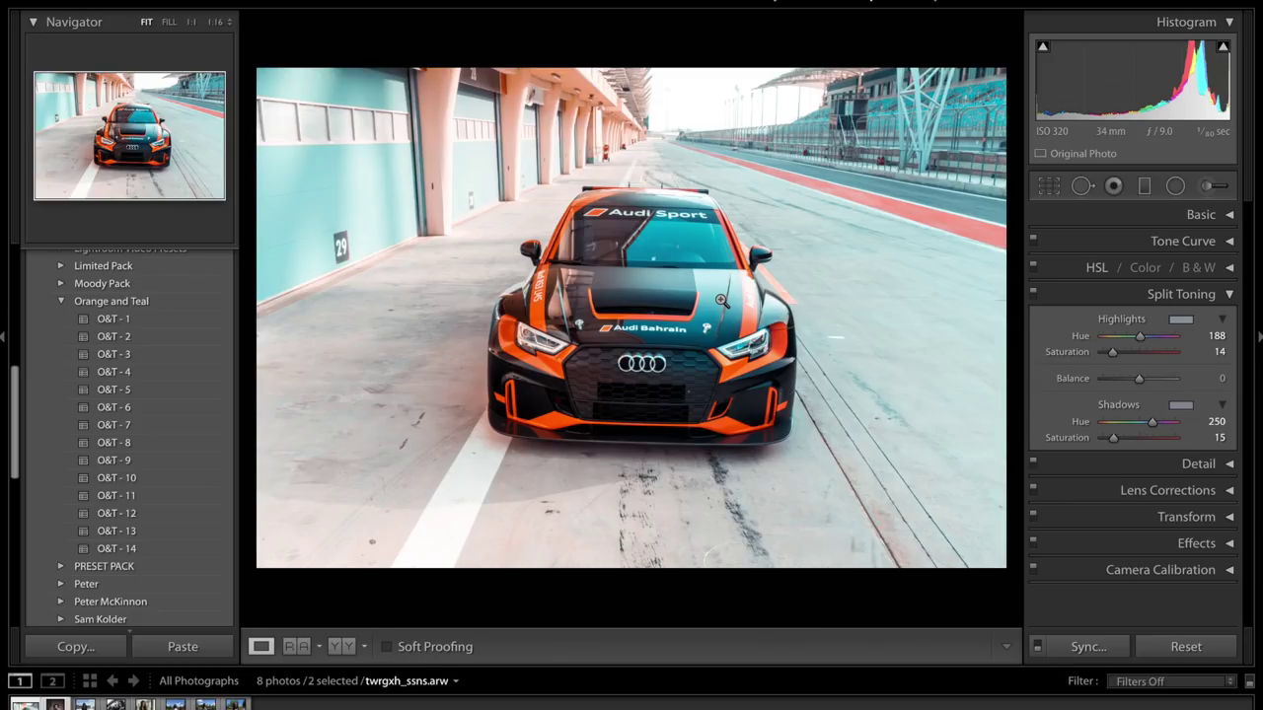
{"action": "left_click", "coordinate": [1032, 293]}
{"action": "left_click", "coordinate": [1032, 294]}
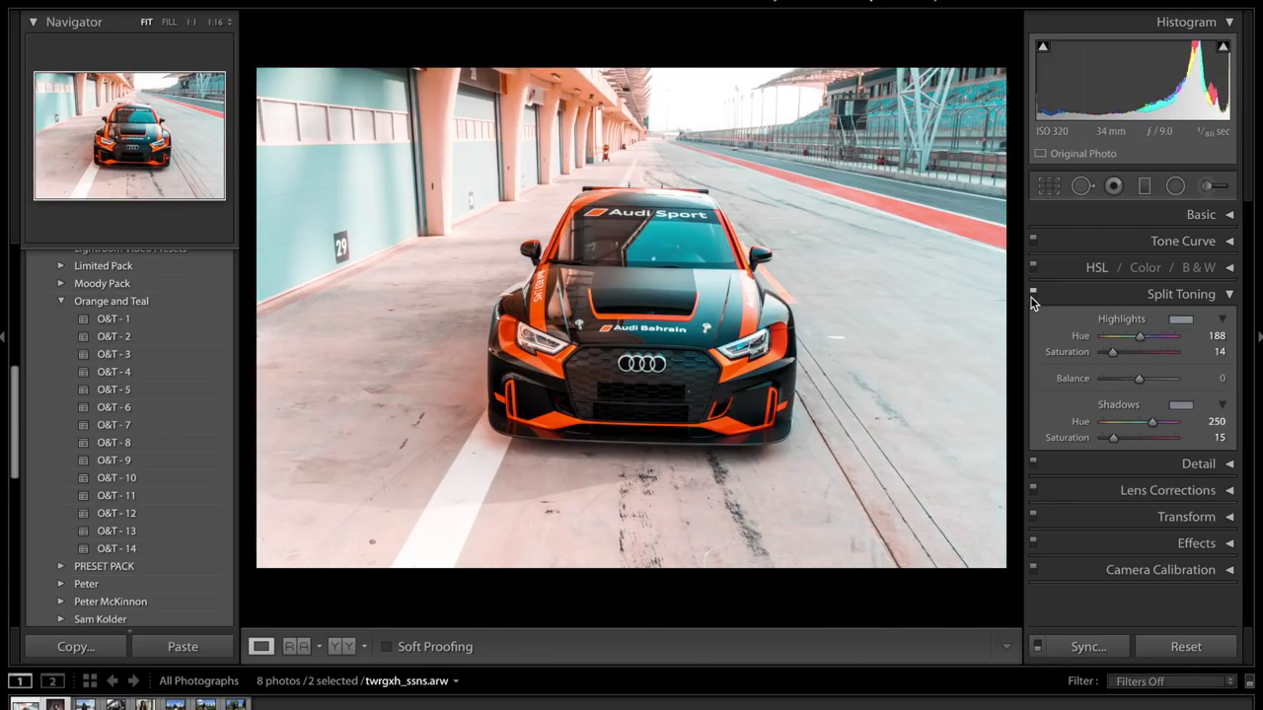
{"action": "left_click", "coordinate": [1187, 298]}
{"action": "left_click", "coordinate": [1187, 298]}
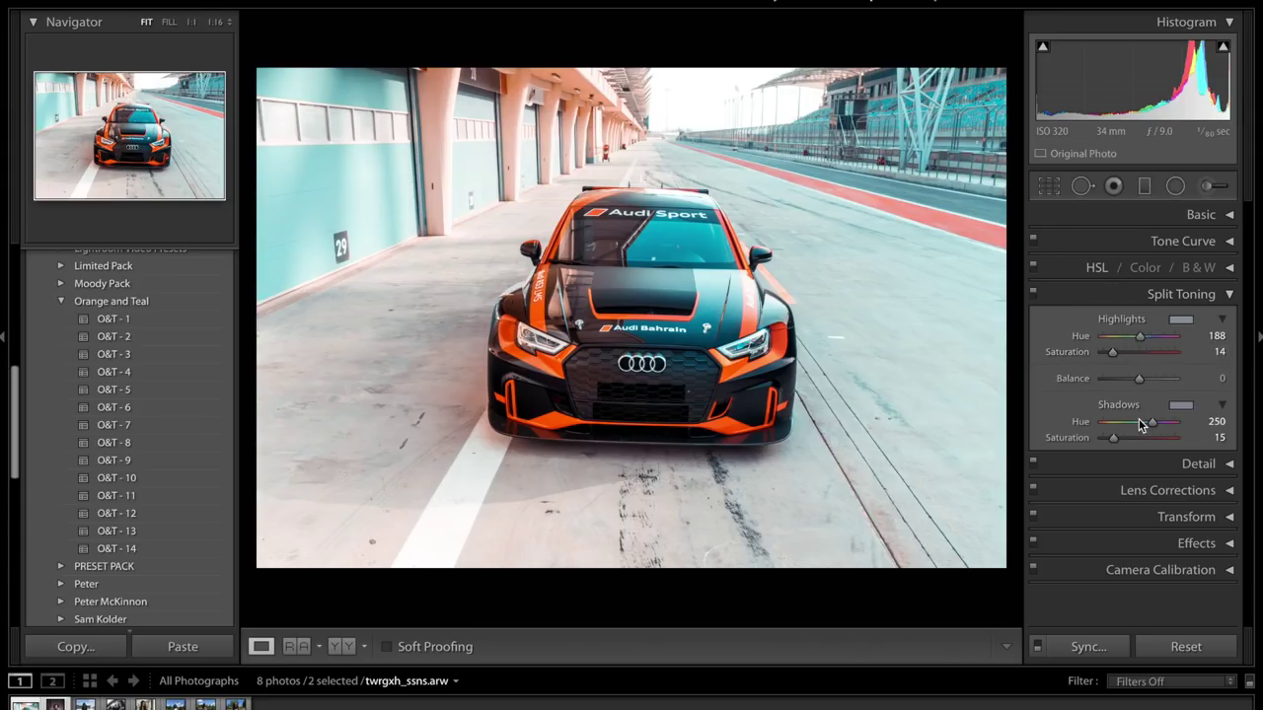
{"action": "left_click", "coordinate": [1133, 296]}
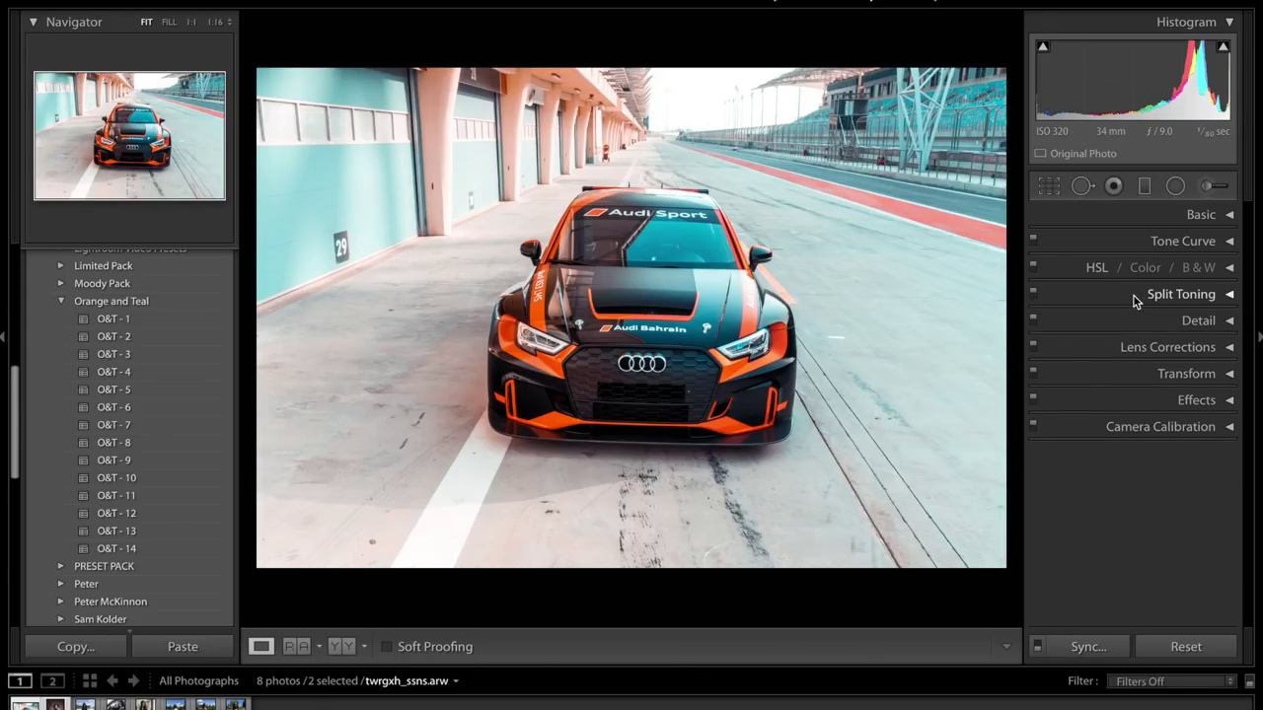
Add a highlight point and a shadow point to the RGB tone curve, placing the highlight point just above the diagonal and the shadow point slightly lowered.
{"action": "left_click", "coordinate": [1161, 243]}
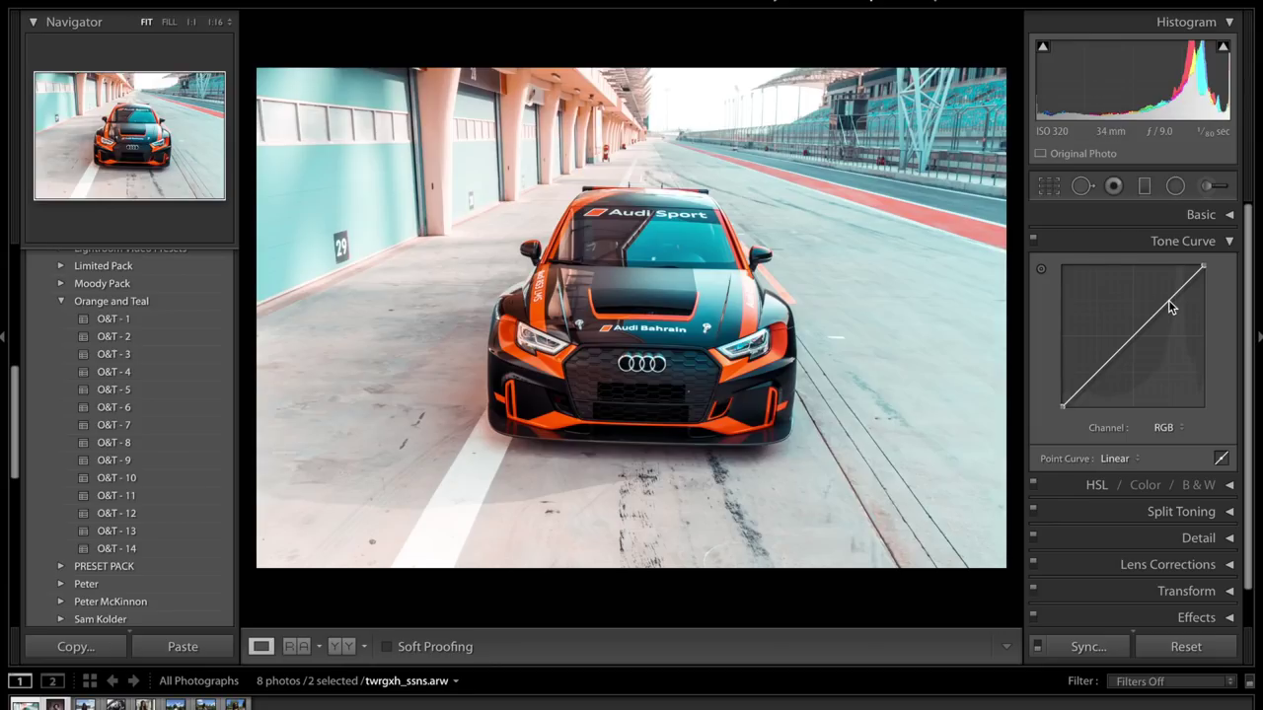
{"action": "left_click_drag", "start_coordinate": [1168, 300], "coordinate": [1169, 290]}
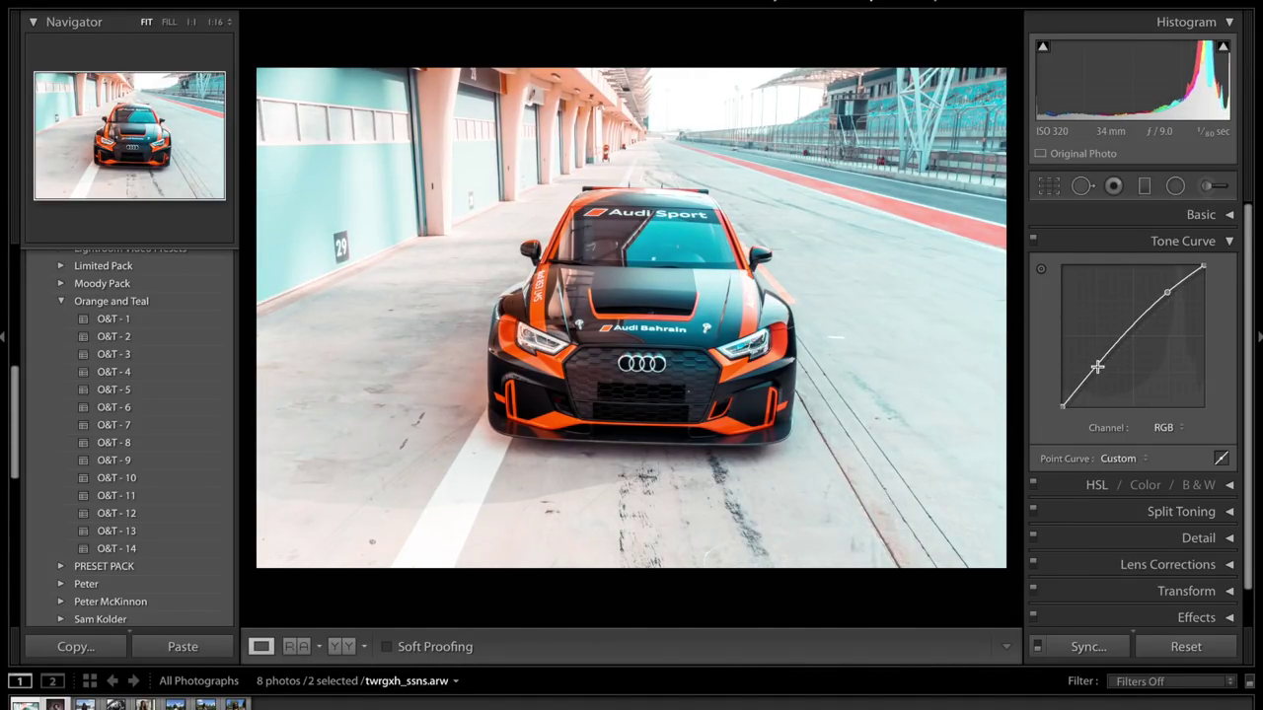
{"action": "left_click_drag", "start_coordinate": [1097, 367], "coordinate": [1100, 382]}
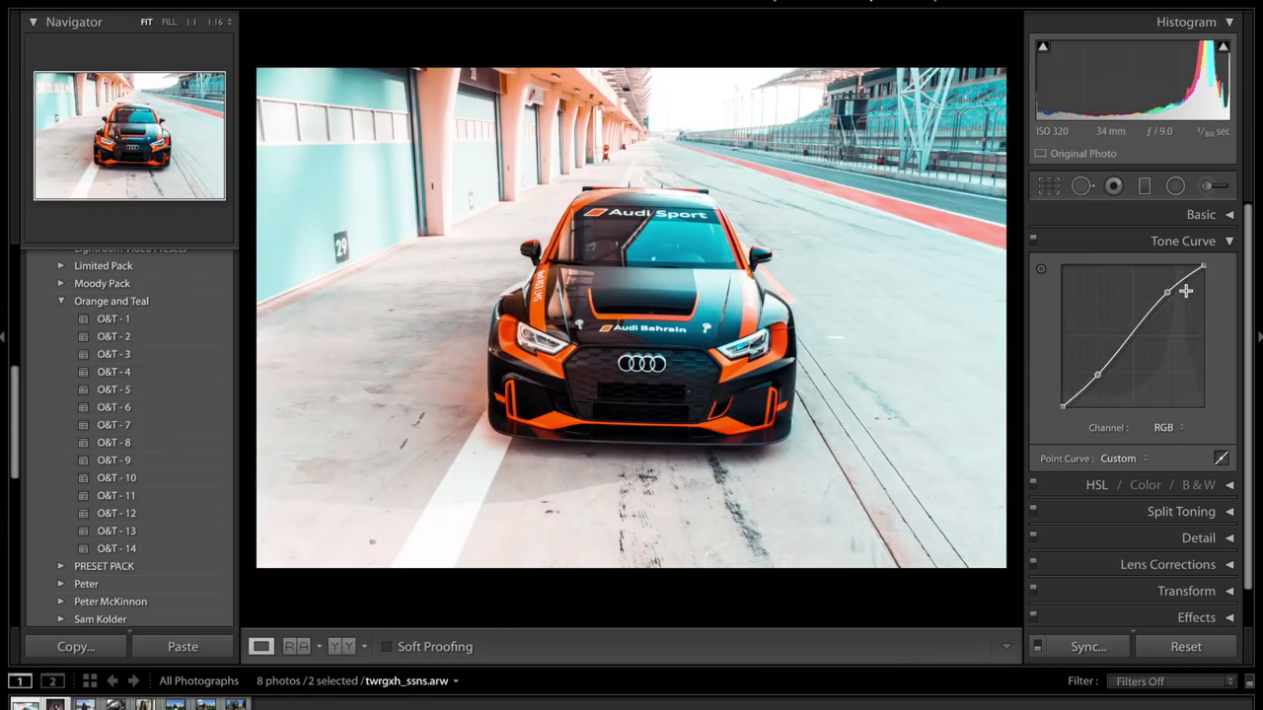
{"action": "left_click_drag", "start_coordinate": [1169, 293], "coordinate": [1169, 297]}
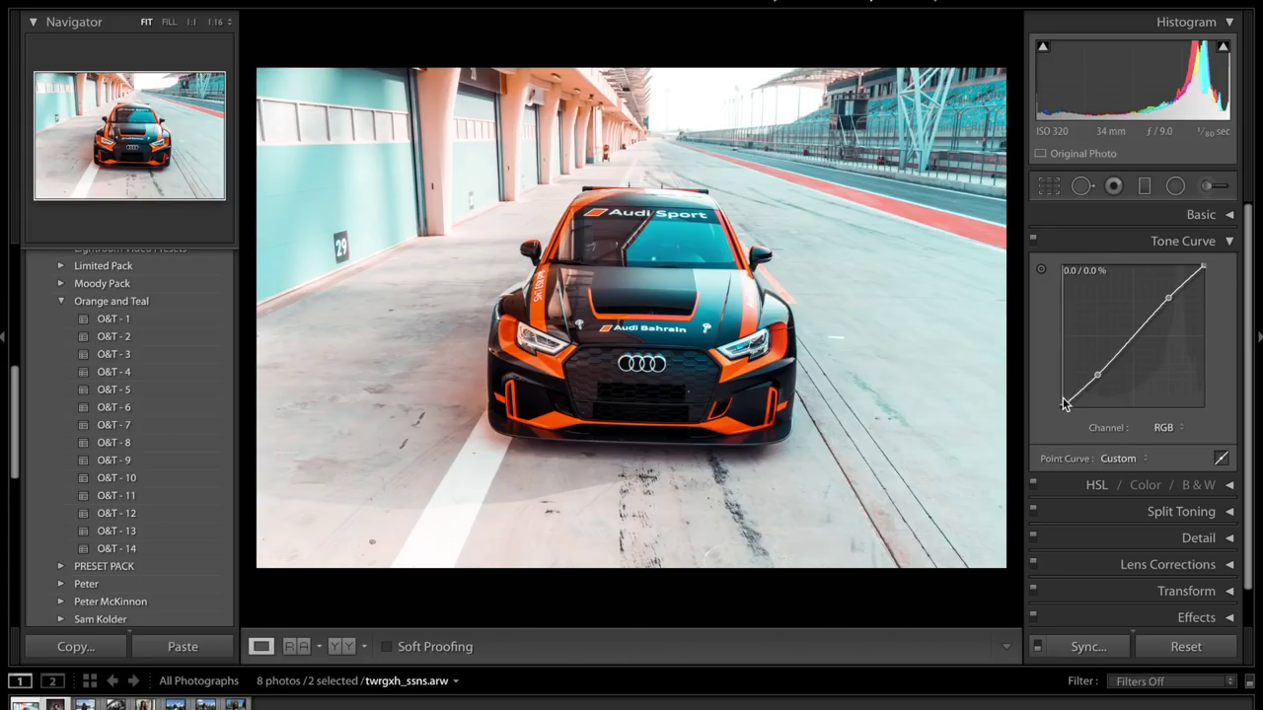
Raise the RGB curve's black point slightly to fade the blacks, and try lowering the white point to 98.0 / 91.8 % before undoing it.
{"action": "left_click_drag", "start_coordinate": [1063, 406], "coordinate": [1063, 393]}
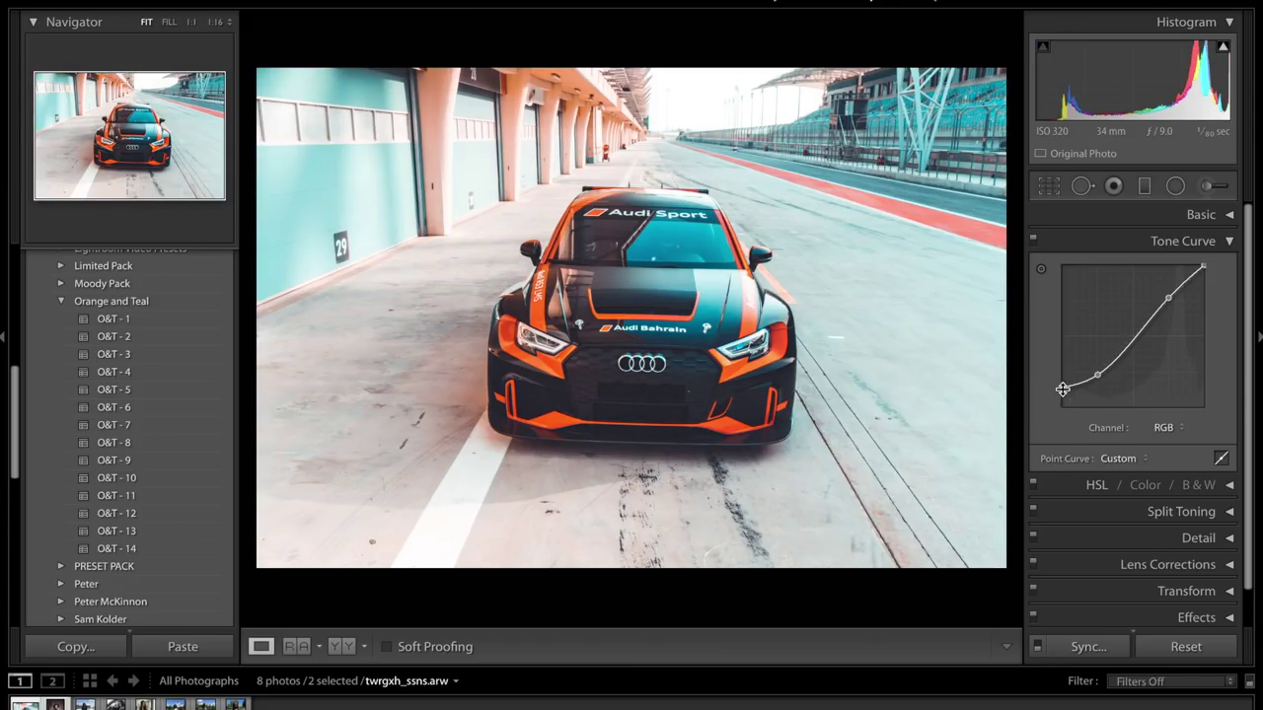
{"action": "left_click_drag", "start_coordinate": [1064, 396], "coordinate": [1063, 398]}
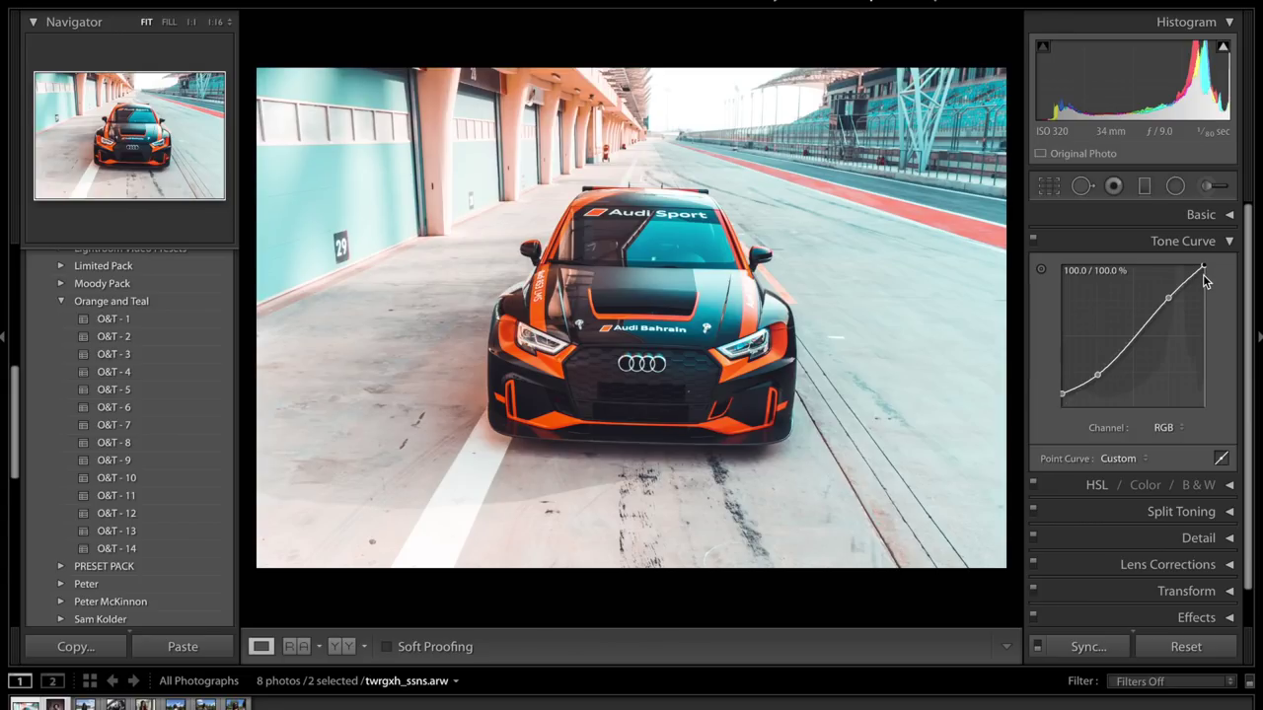
{"action": "left_click_drag", "start_coordinate": [1203, 274], "coordinate": [1202, 277]}
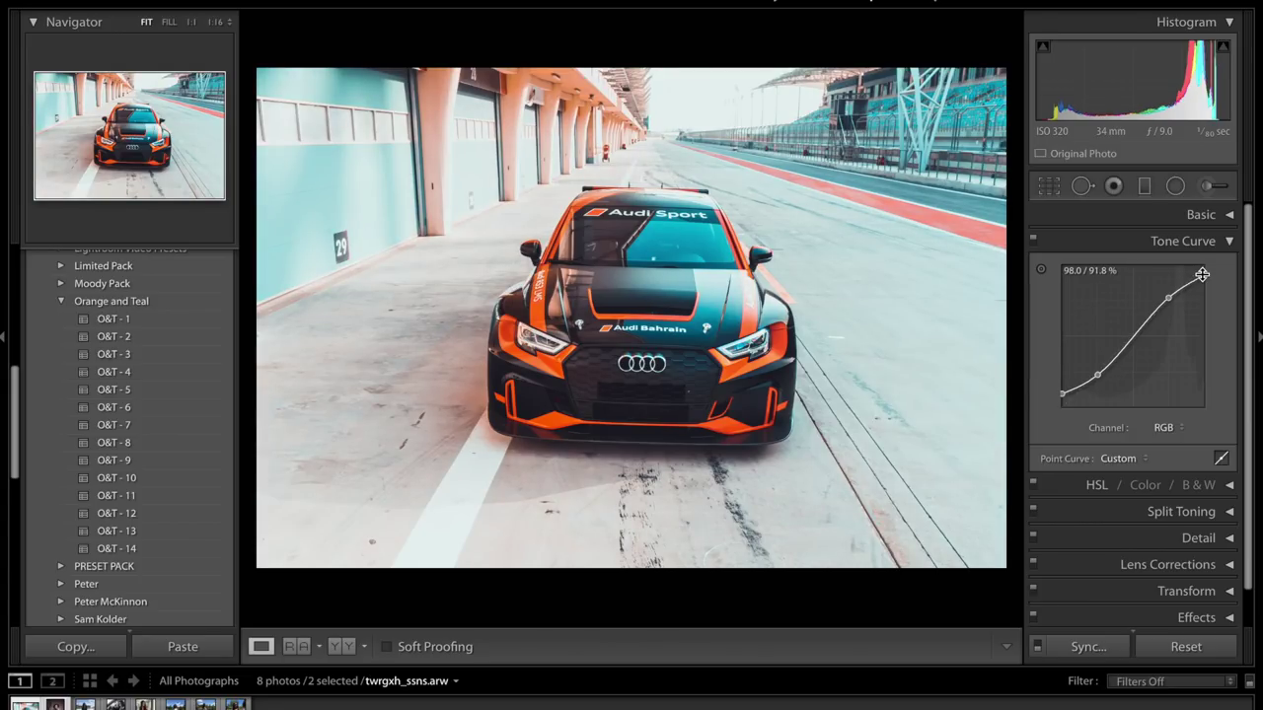
{"action": "key", "text": "ctrl+z"}
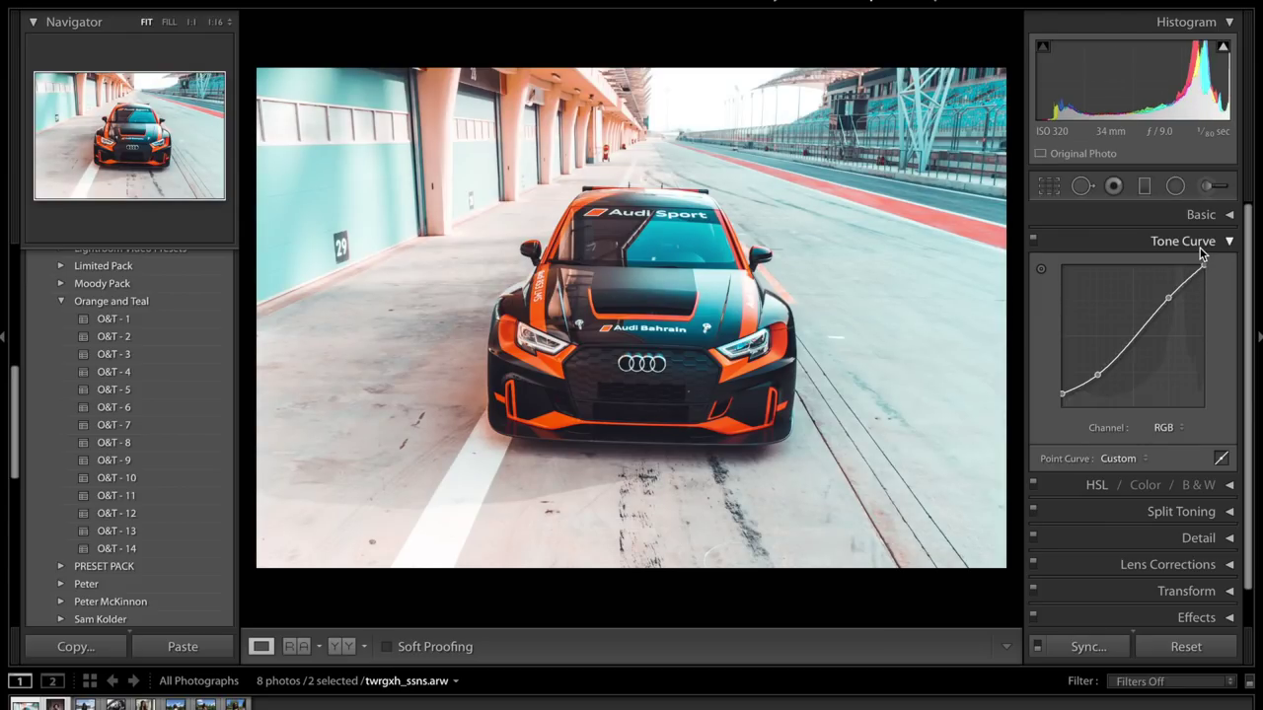
{"action": "left_click", "coordinate": [1203, 253]}
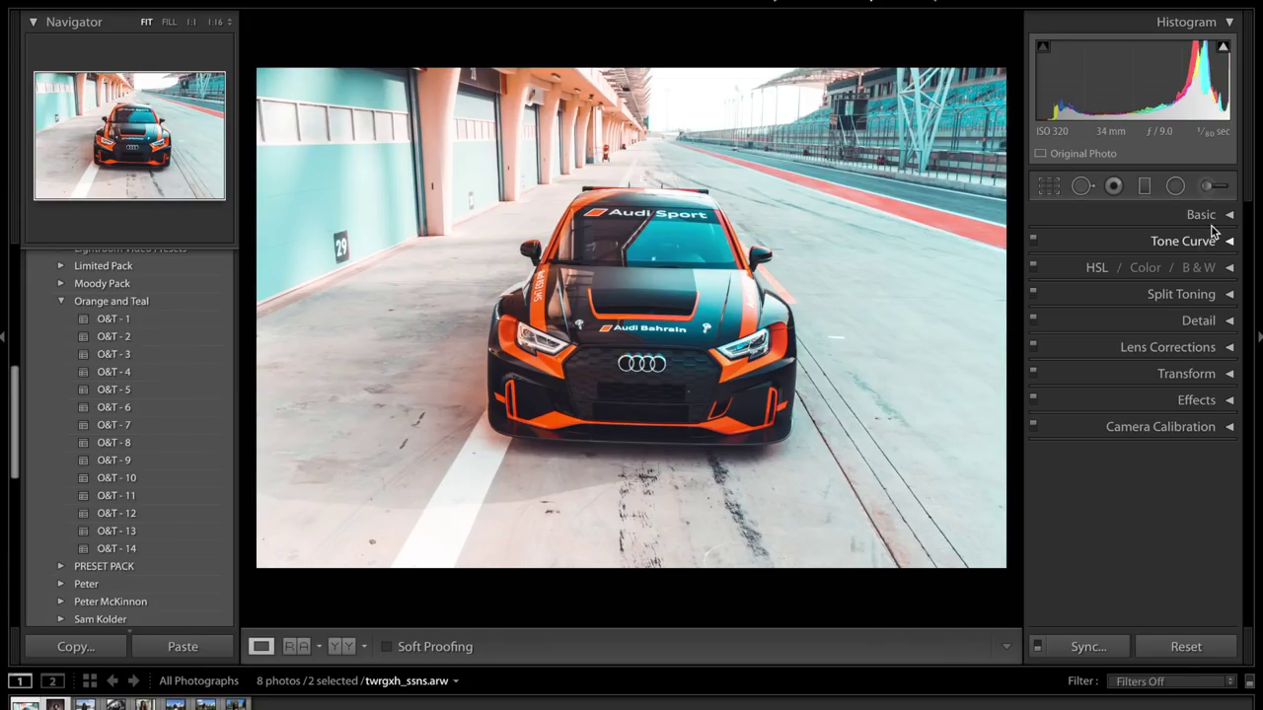
Cool the white balance slightly by setting the Temp to 4,528.
{"action": "left_click", "coordinate": [1217, 215]}
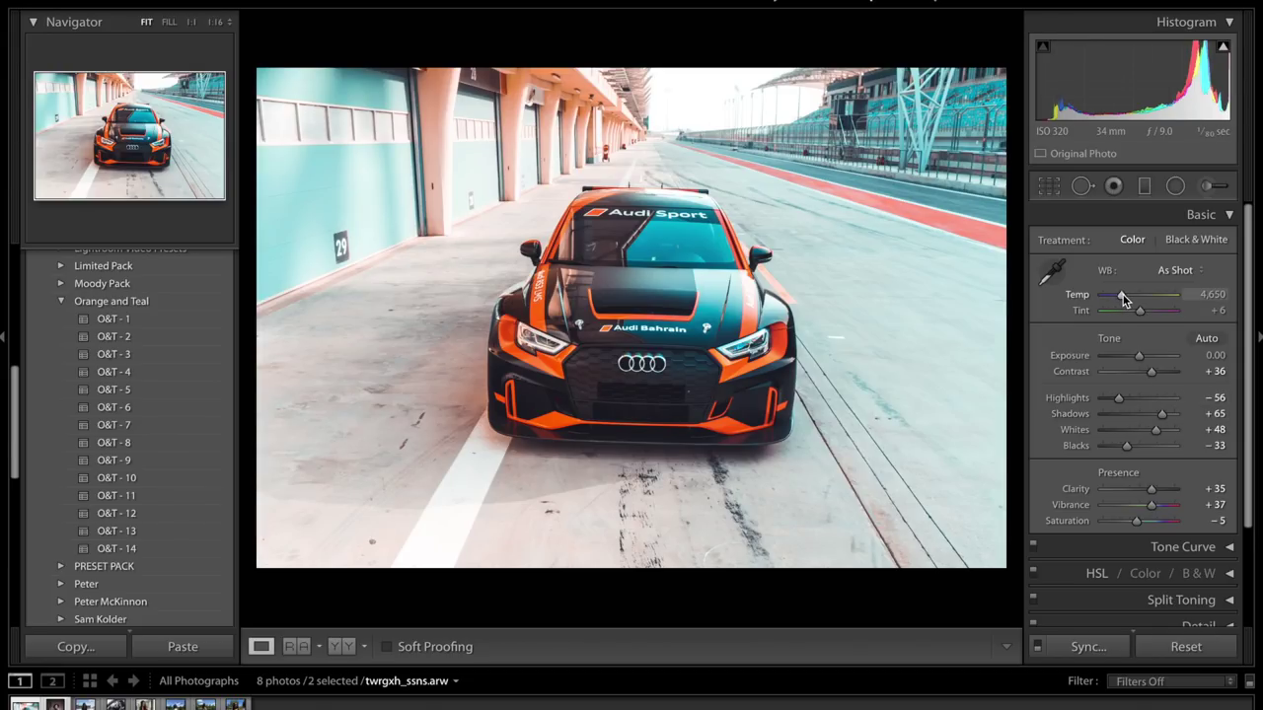
{"action": "left_click_drag", "start_coordinate": [1123, 298], "coordinate": [1122, 300]}
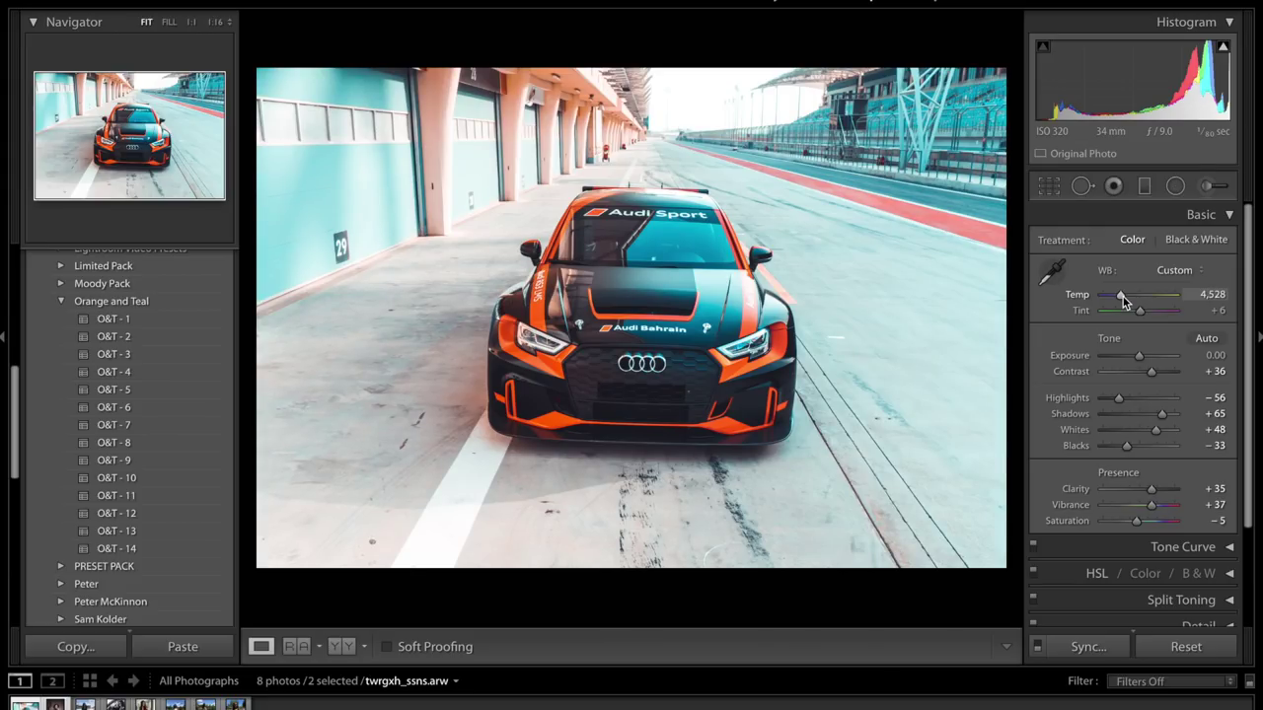
{"action": "left_click", "coordinate": [1227, 219]}
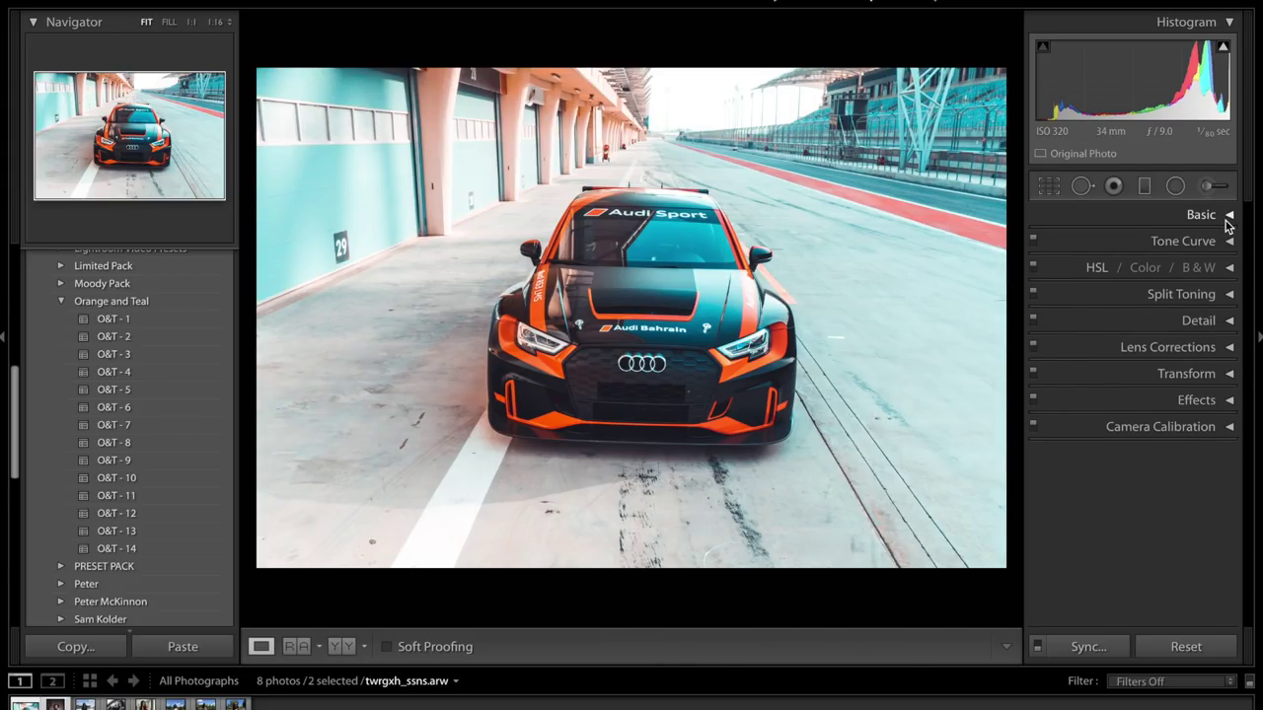
Add a Highlight Priority post-crop vignette with Amount -27 and Feather 92, and compare the photo with and without the effect.
{"action": "left_click", "coordinate": [1195, 397]}
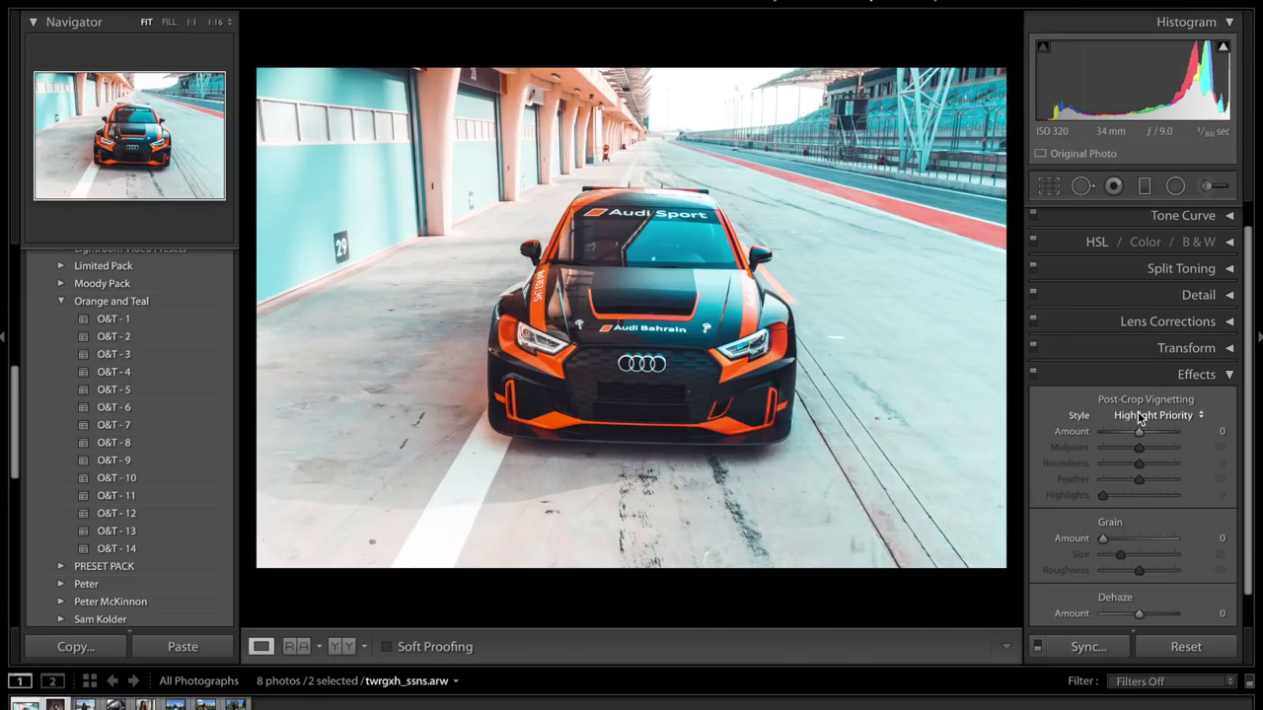
{"action": "left_click", "coordinate": [148, 391]}
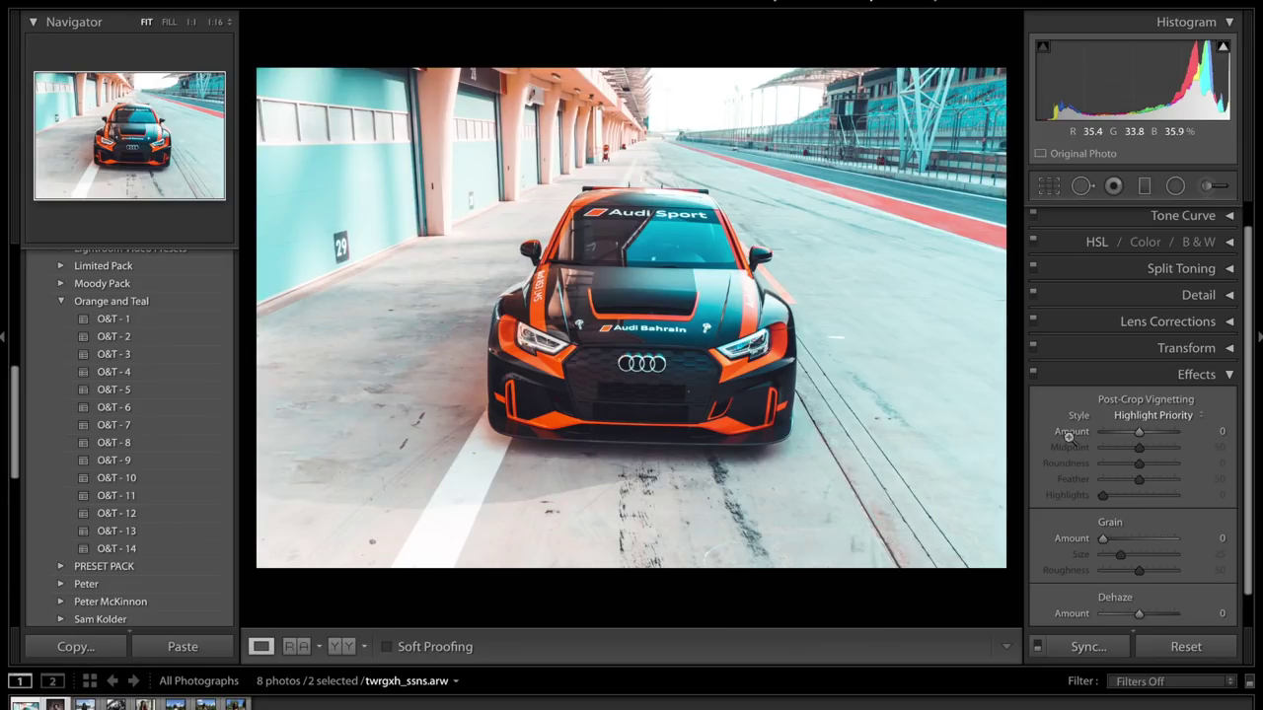
{"action": "left_click", "coordinate": [1129, 432]}
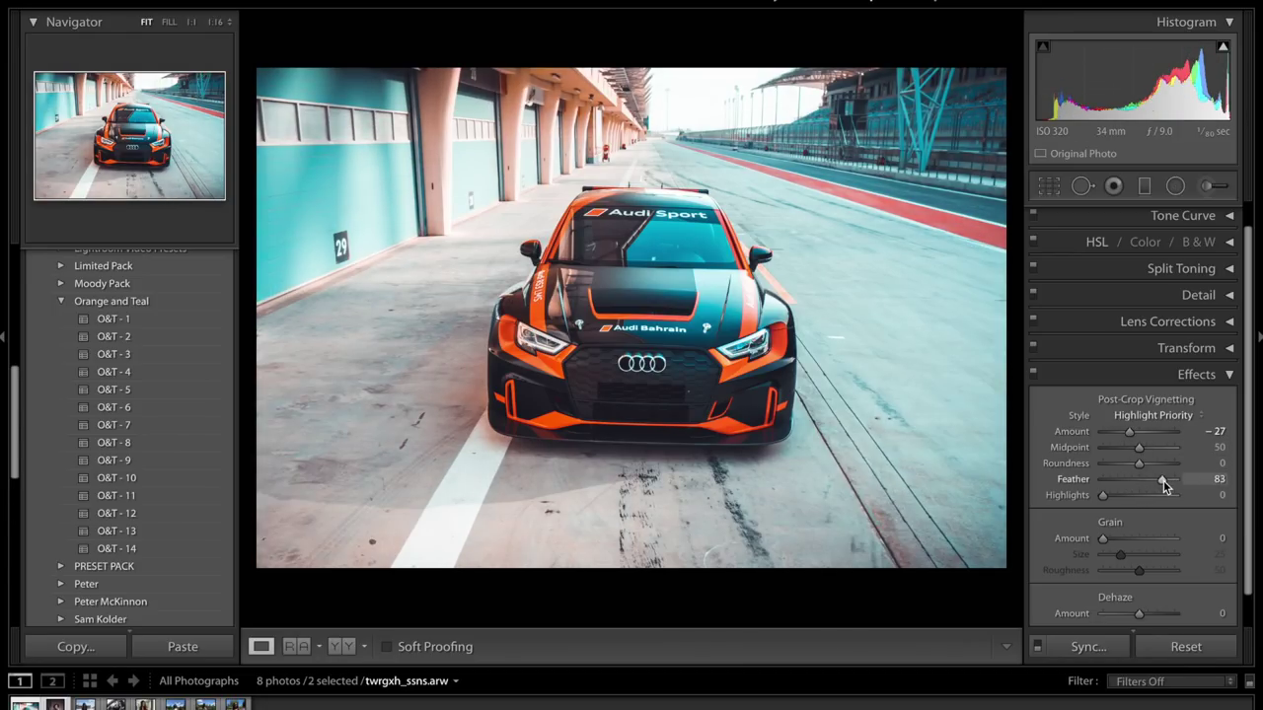
{"action": "left_click_drag", "start_coordinate": [1163, 480], "coordinate": [1167, 481]}
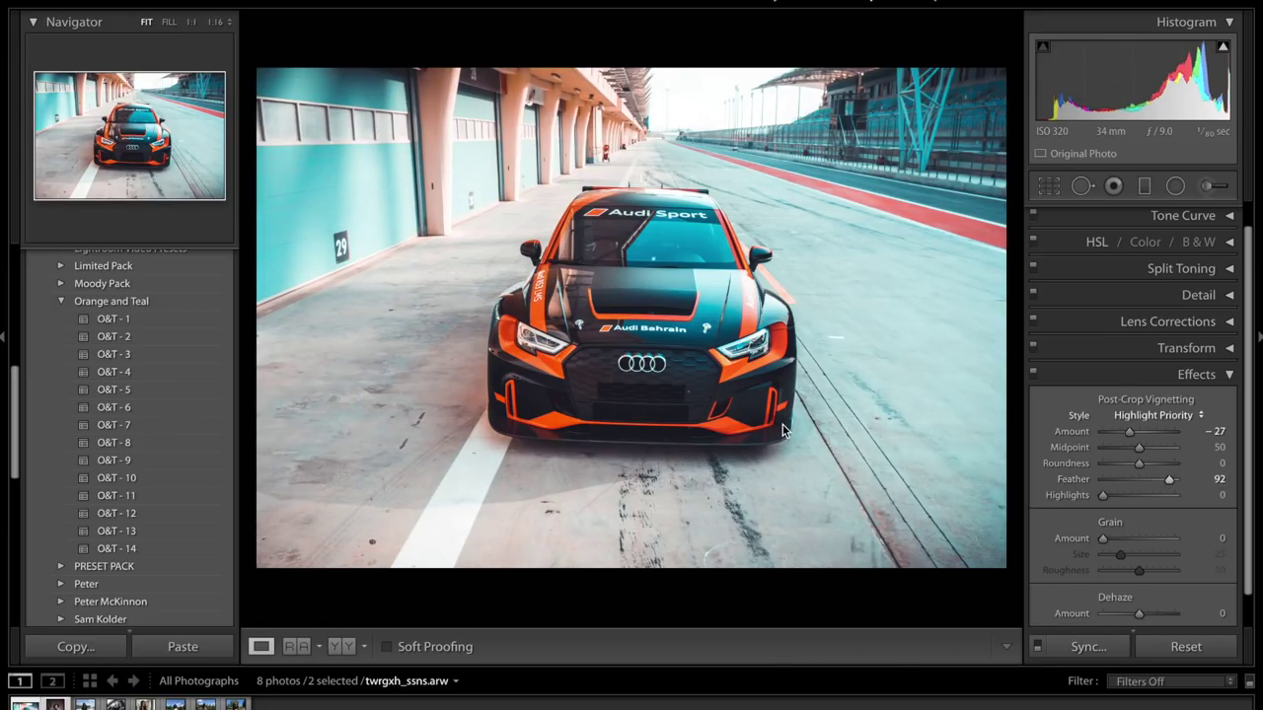
{"action": "left_click", "coordinate": [1033, 375]}
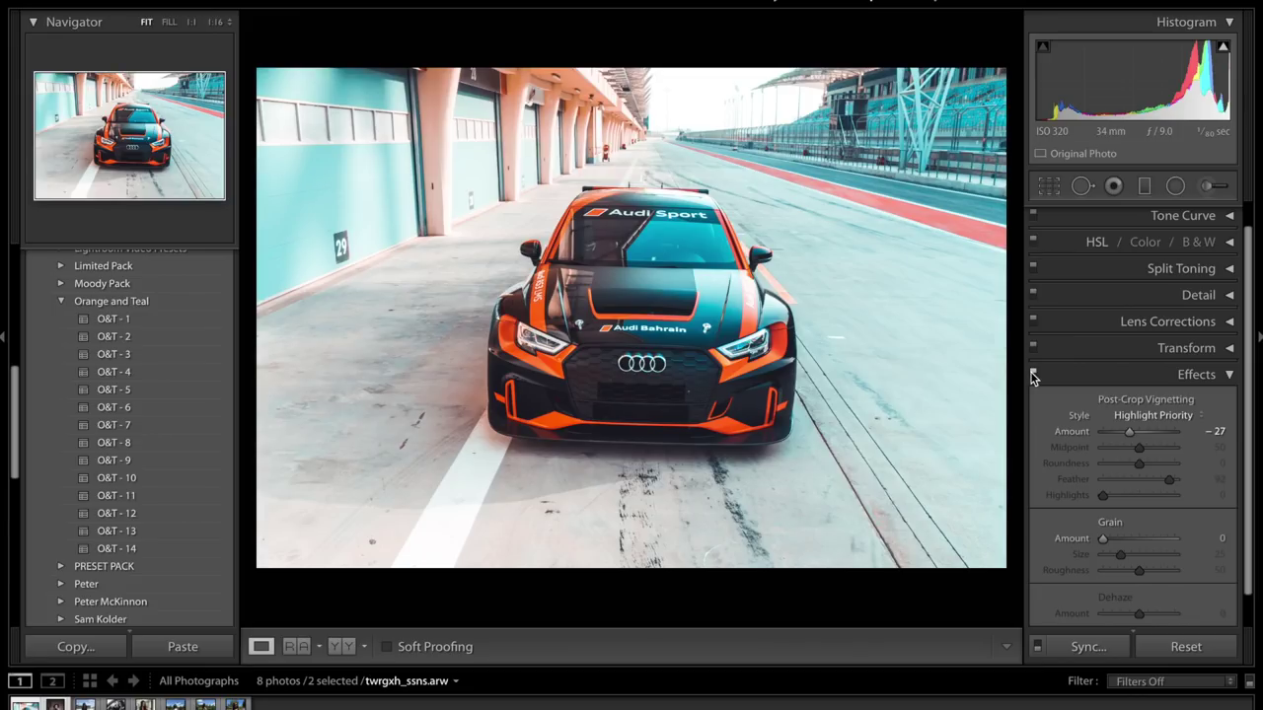
{"action": "left_click", "coordinate": [1033, 375]}
{"action": "left_click", "coordinate": [1107, 377]}
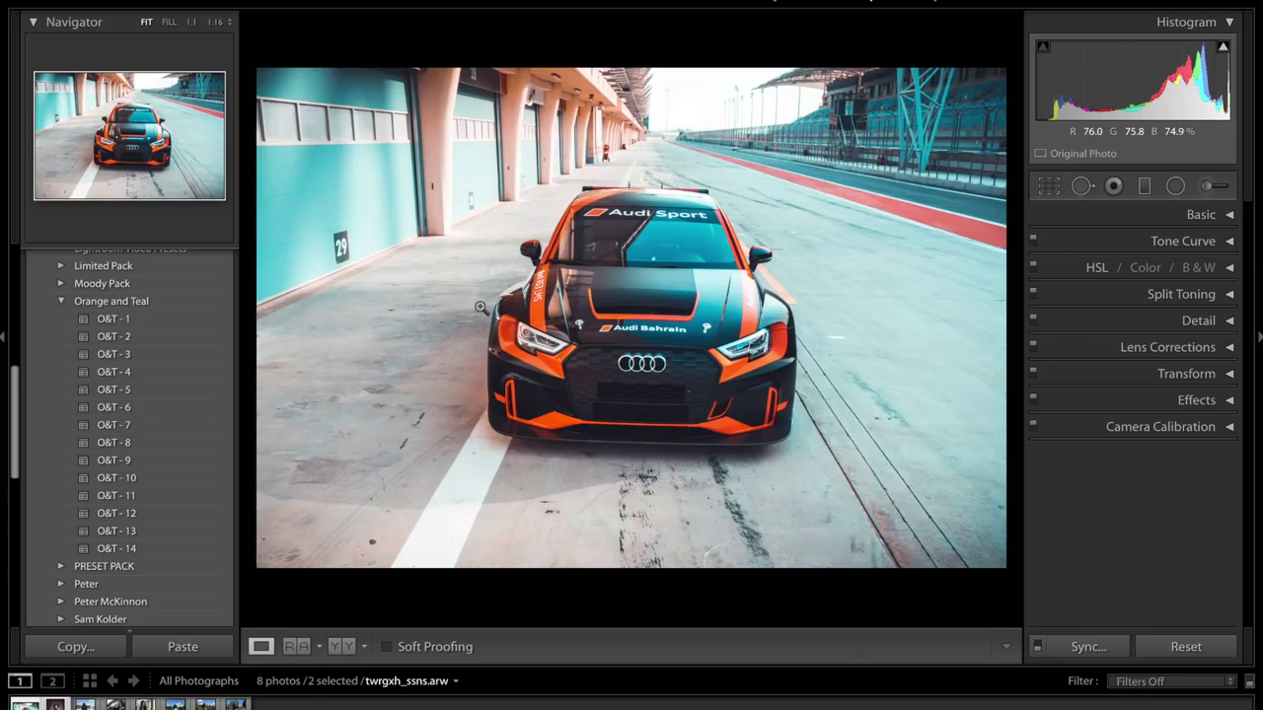
Compare the finished race car edit with the original by switching repeatedly between the before and after views.
{"action": "key", "text": "backslash"}
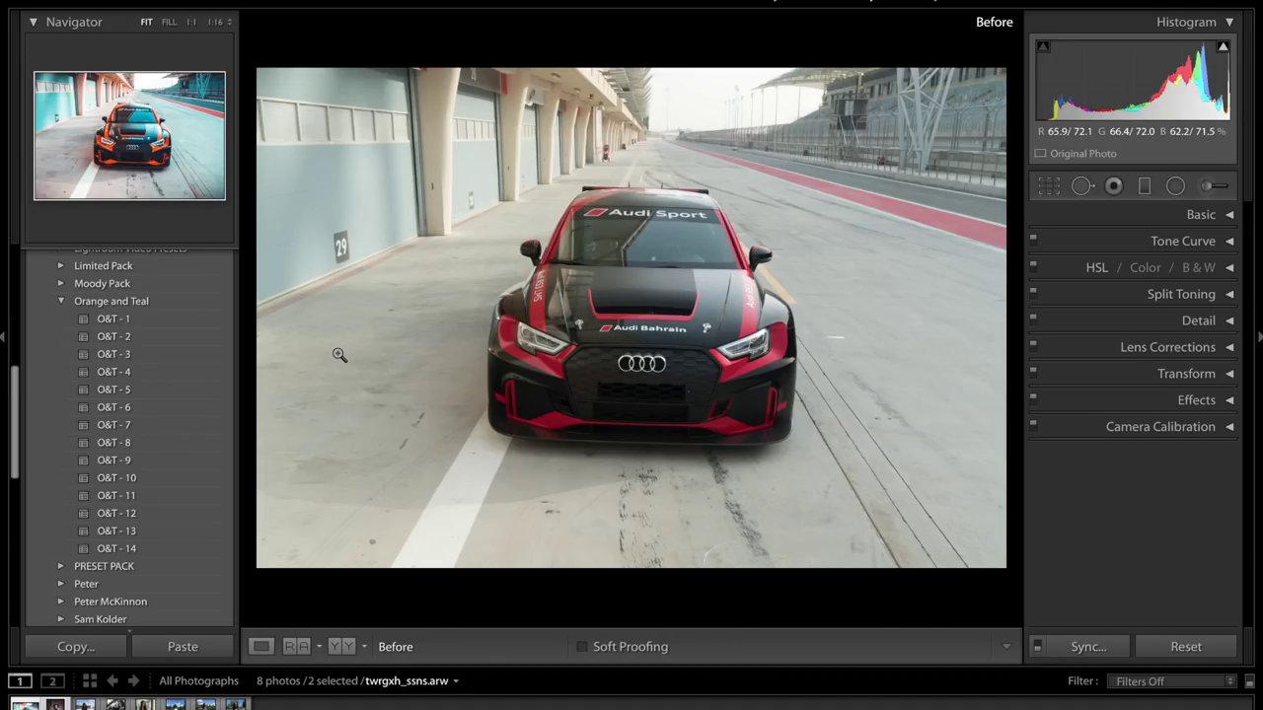
{"action": "key", "text": "backslash"}
{"action": "key", "text": "backslash"}
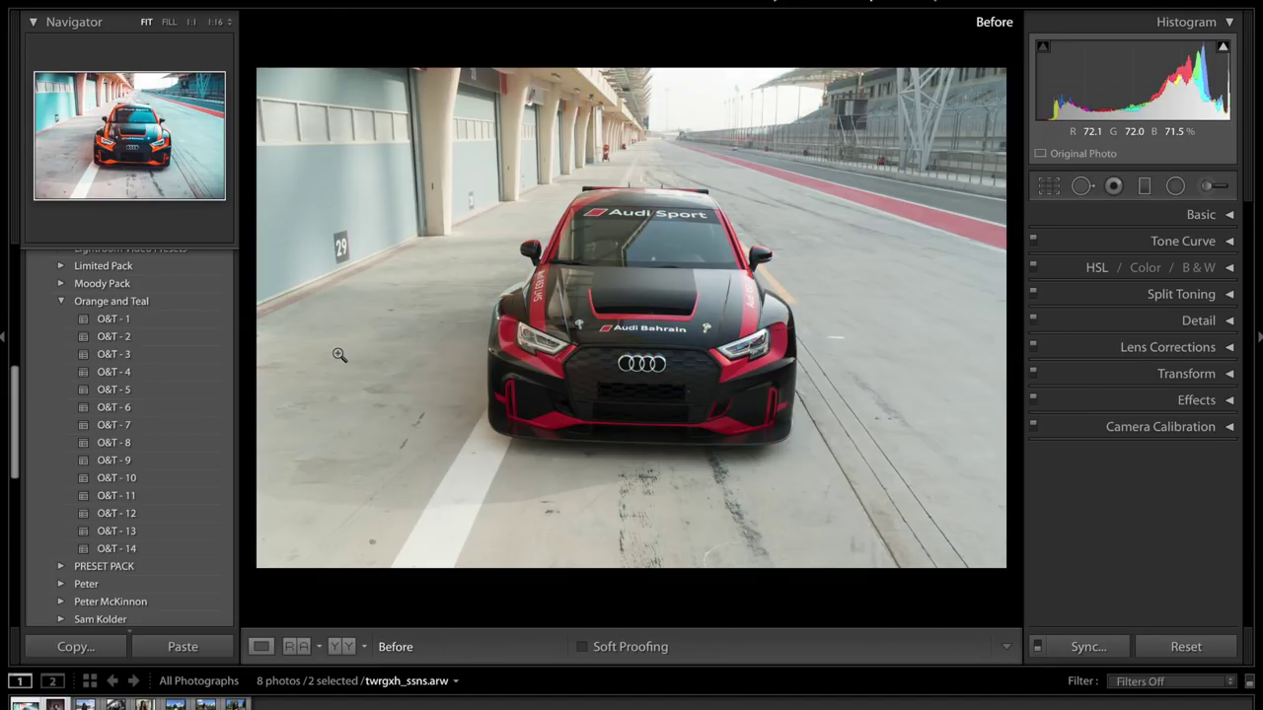
{"action": "key", "text": "backslash"}
{"action": "key", "text": "backslash"}
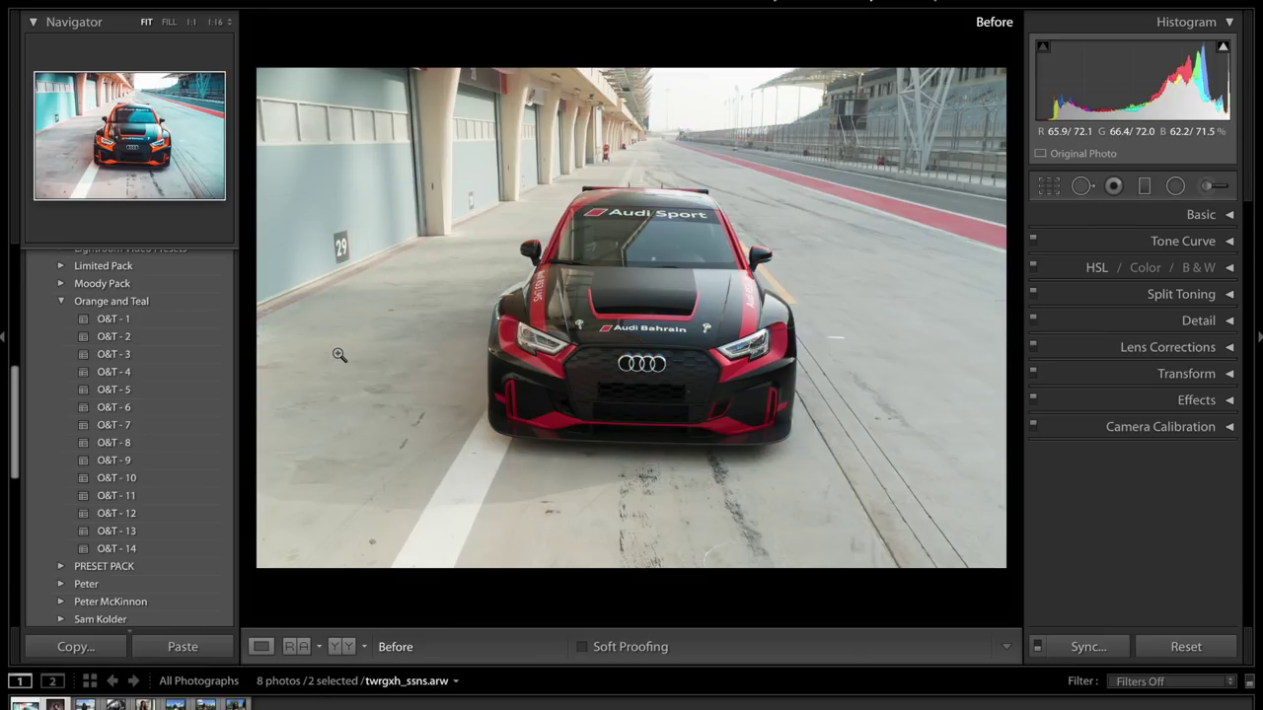
{"action": "key", "text": "backslash"}
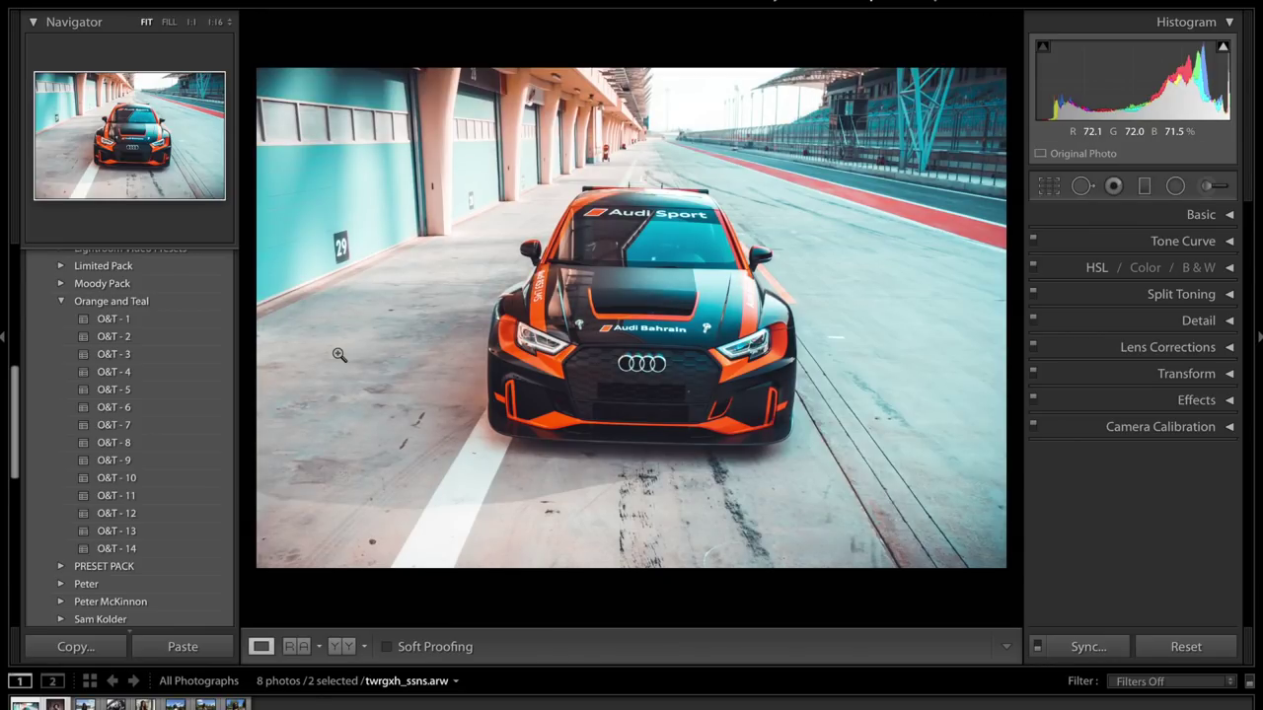